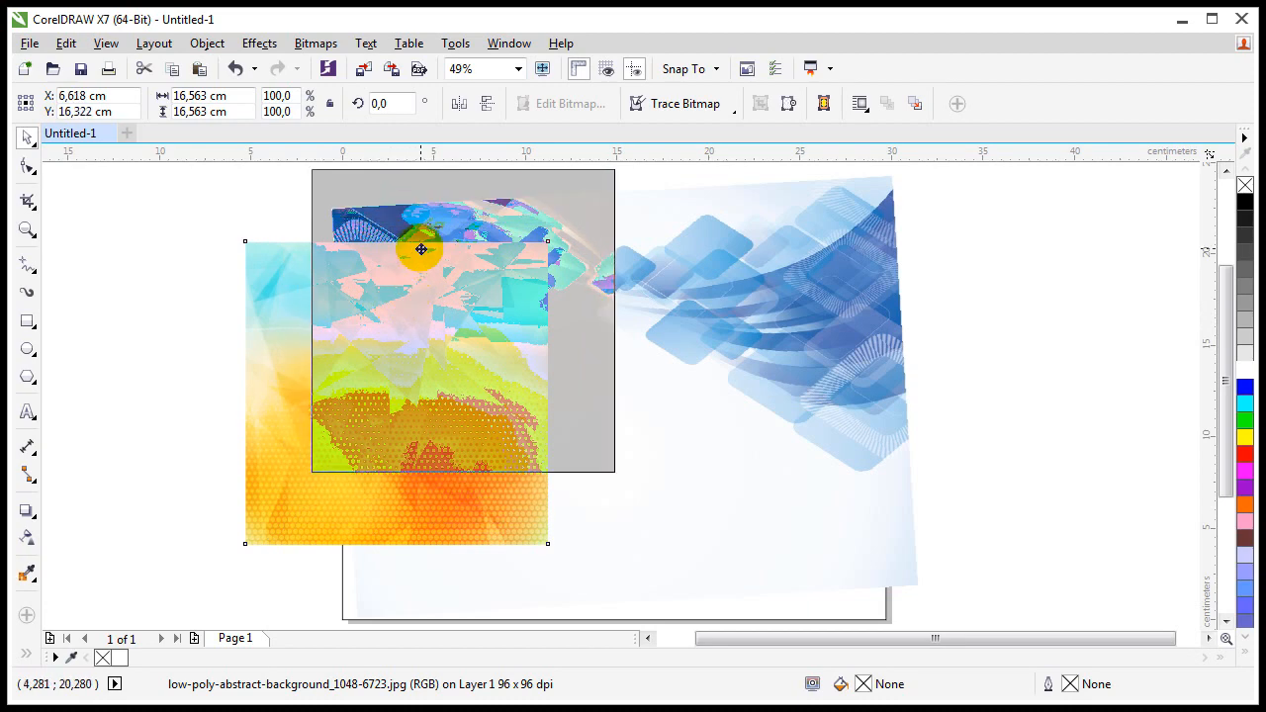
Step: Move the orange low-poly image up and right over the upper-left of the page
left_click_drag(406, 399, 417, 361)
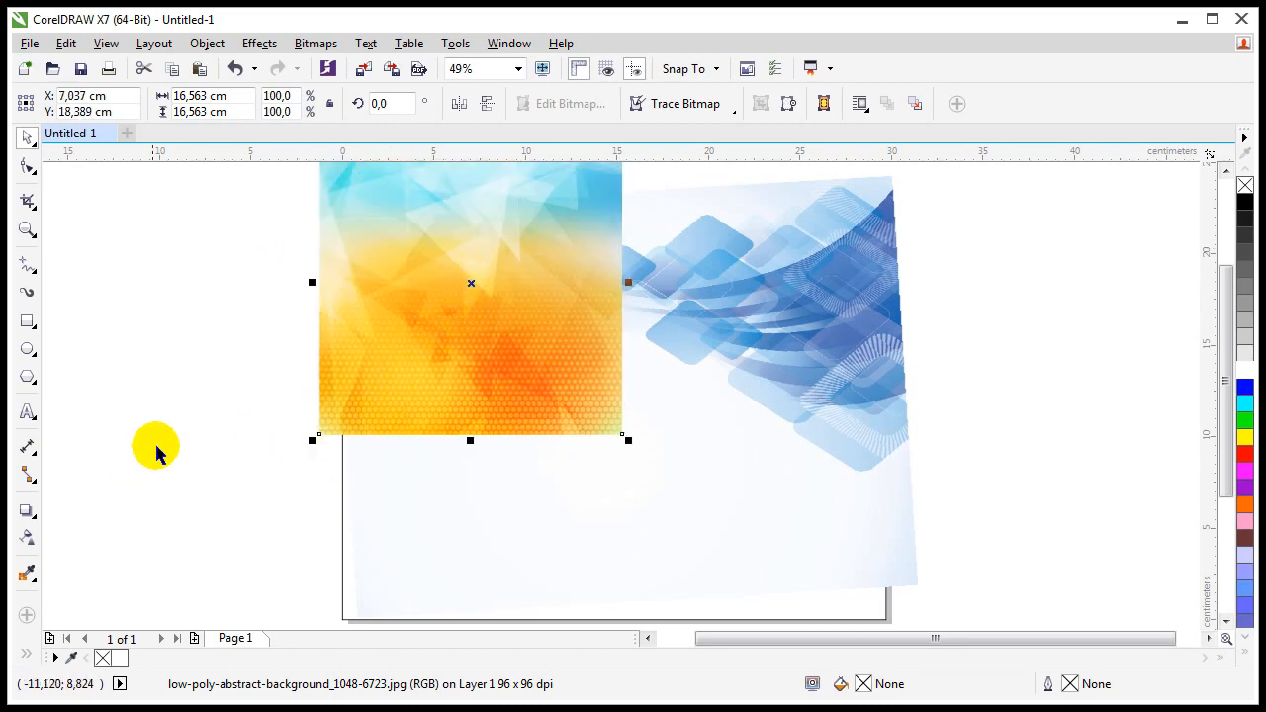
Step: Give the orange image a downward linear transparency in Multiply mode, angled at -65.1°
left_click(29, 541)
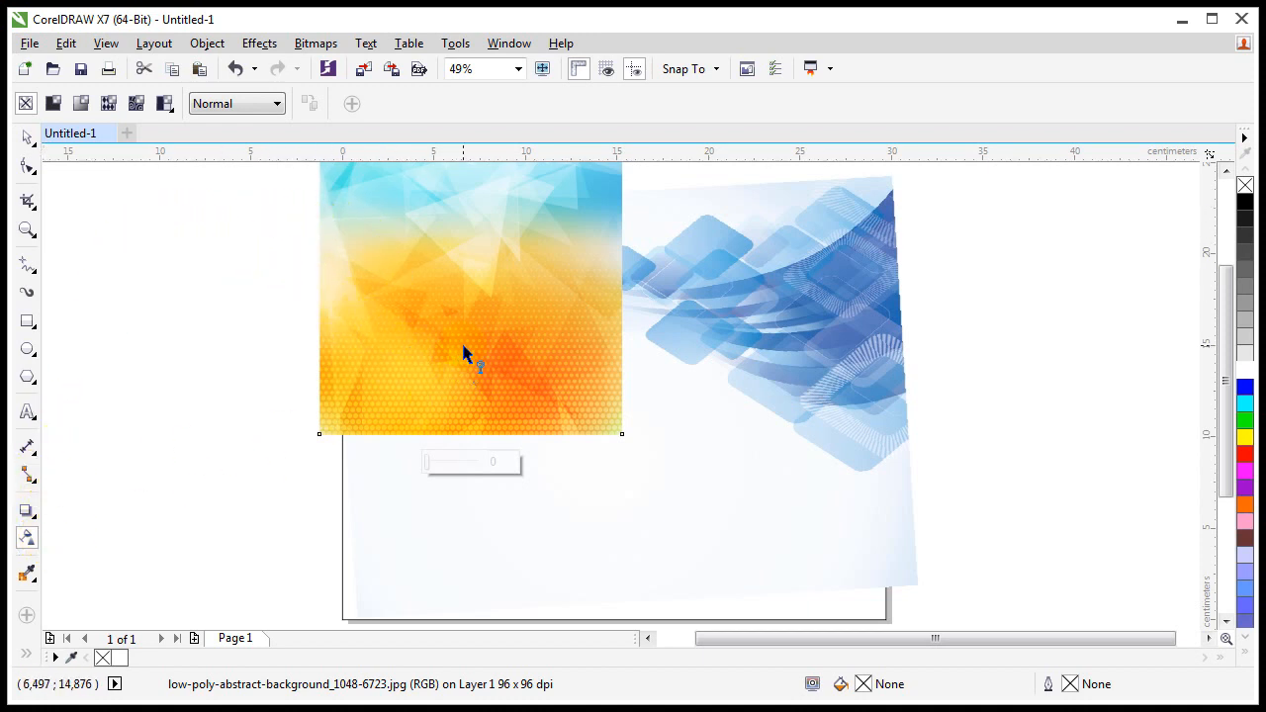
left_click_drag(462, 345, 460, 431)
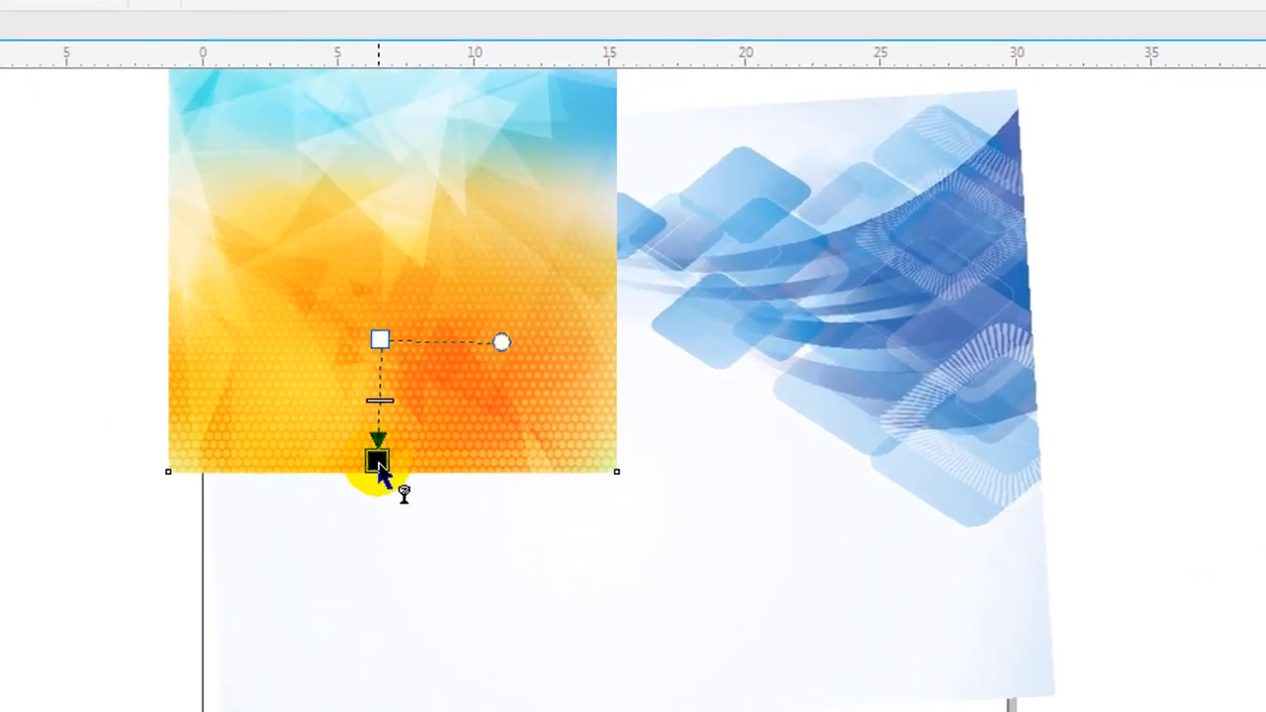
left_click_drag(379, 465, 377, 463)
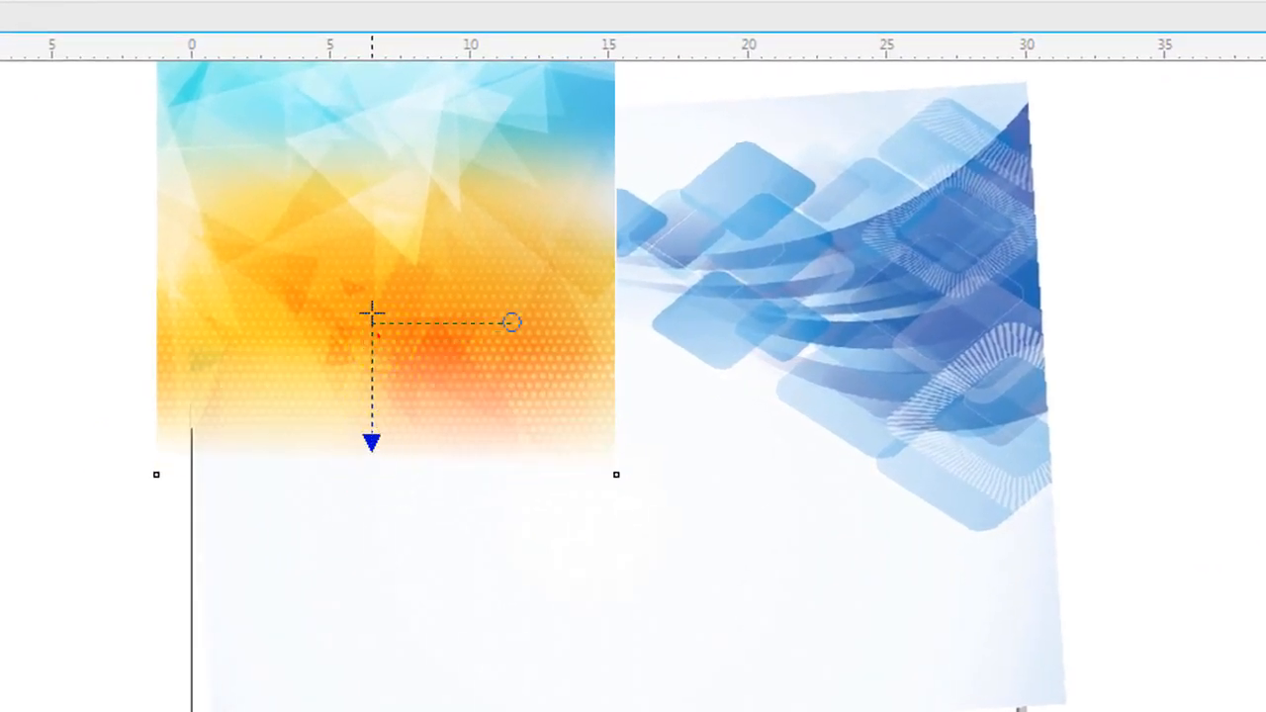
left_click_drag(372, 316, 350, 172)
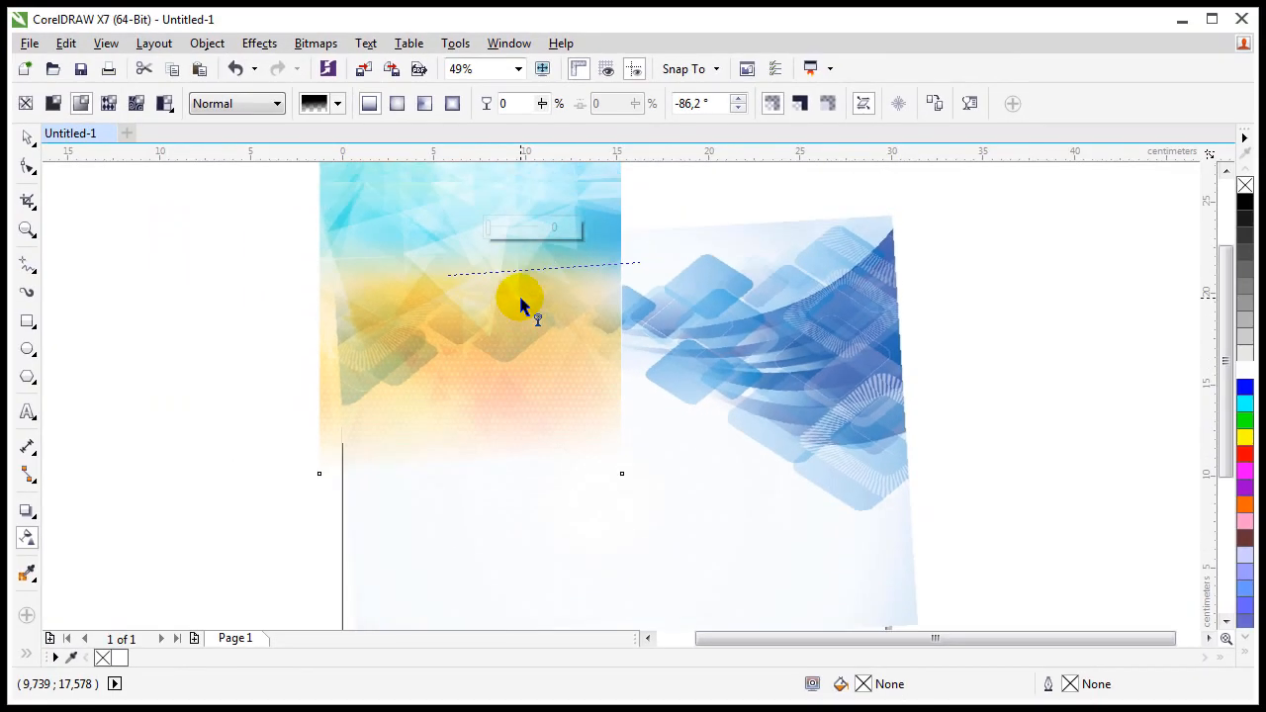
scroll(522, 307, "up", 2)
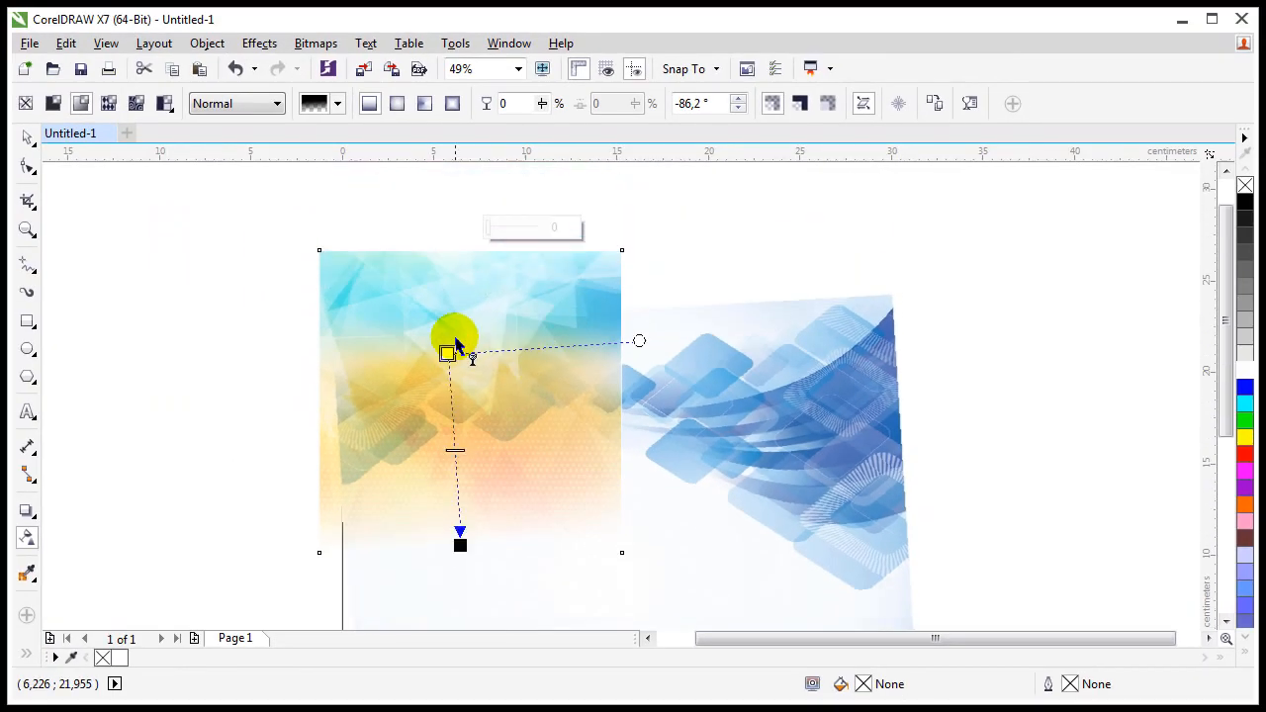
left_click(253, 106)
left_click(218, 200)
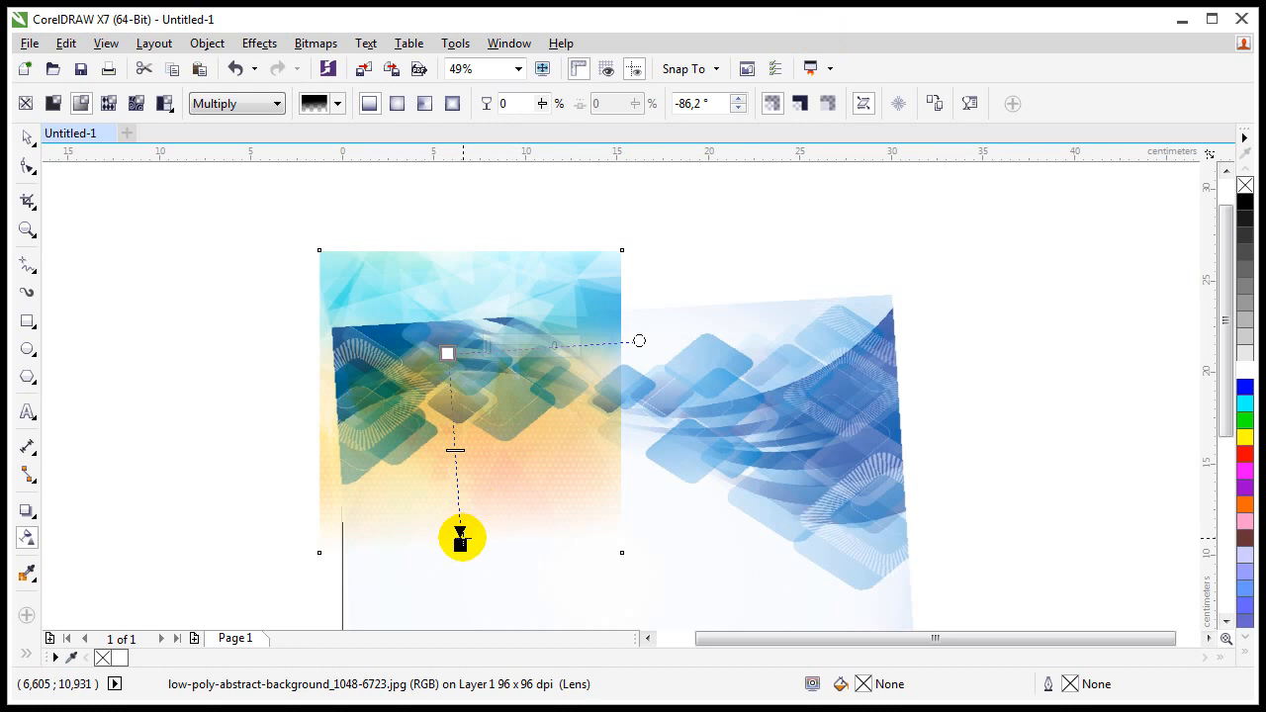
left_click_drag(460, 537, 512, 492)
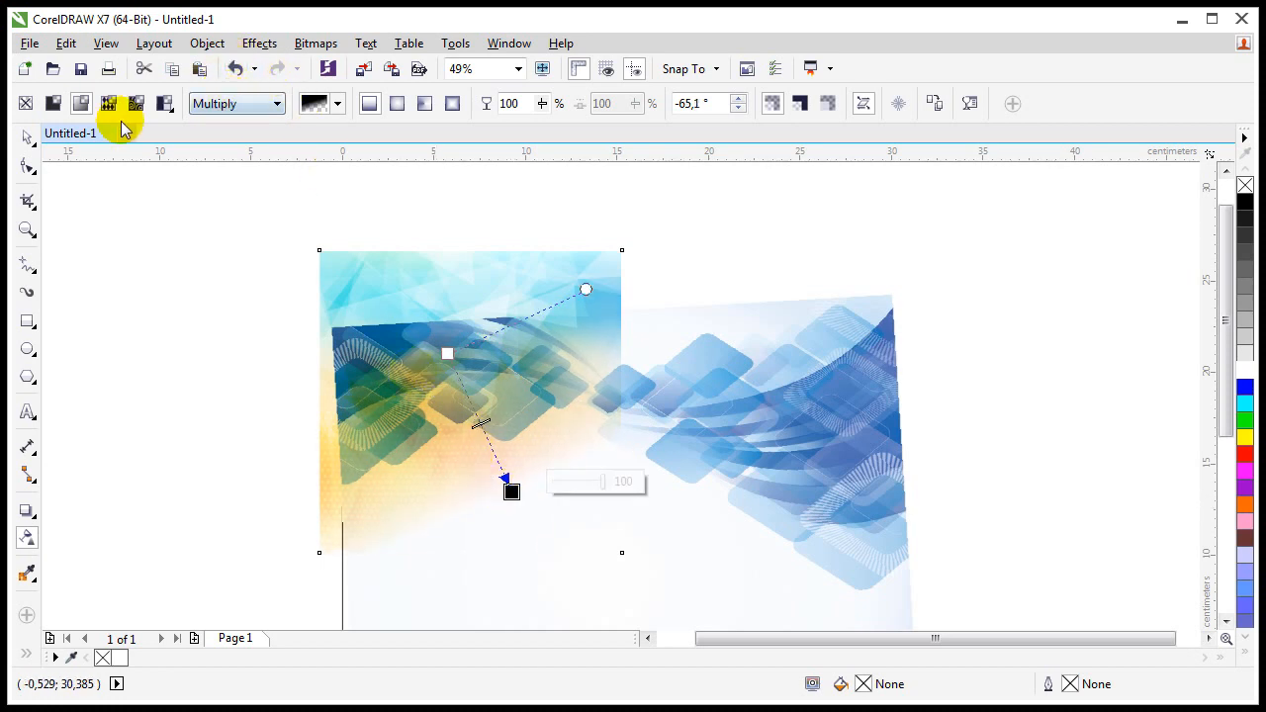
left_click(27, 136)
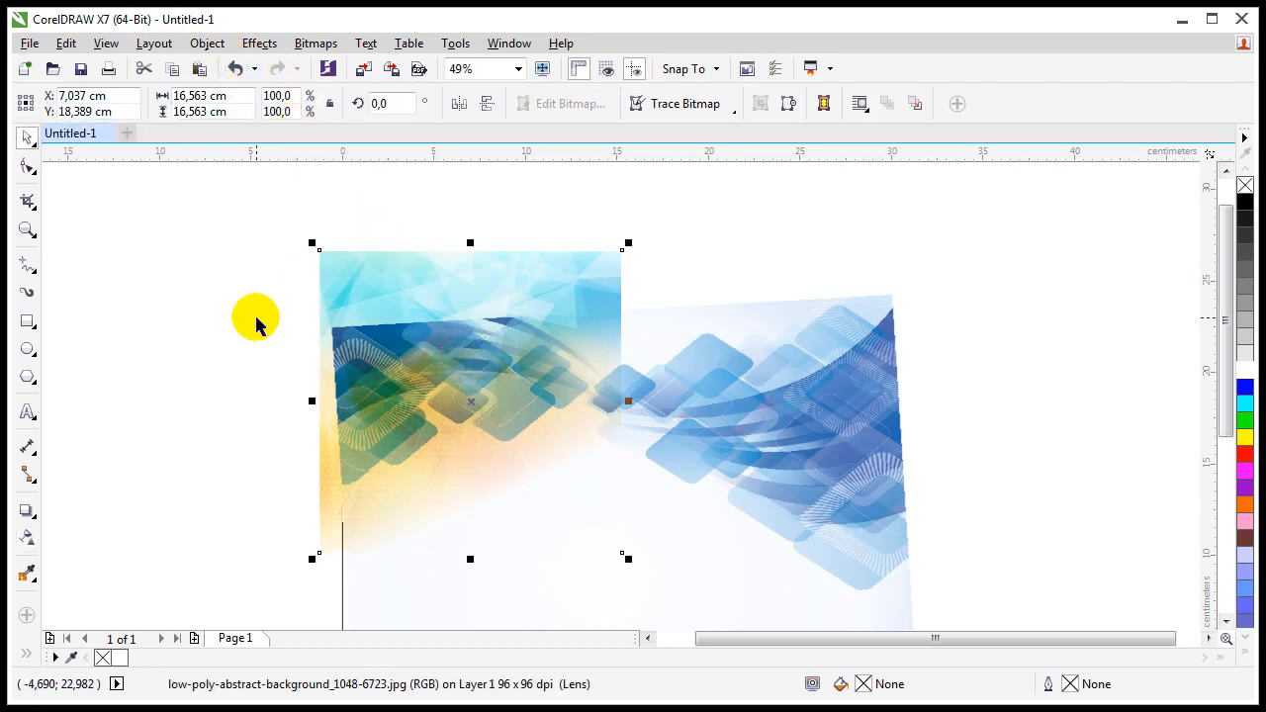
Step: Convert the faded orange image to a 300 dpi bitmap
scroll(449, 230, "up", 3)
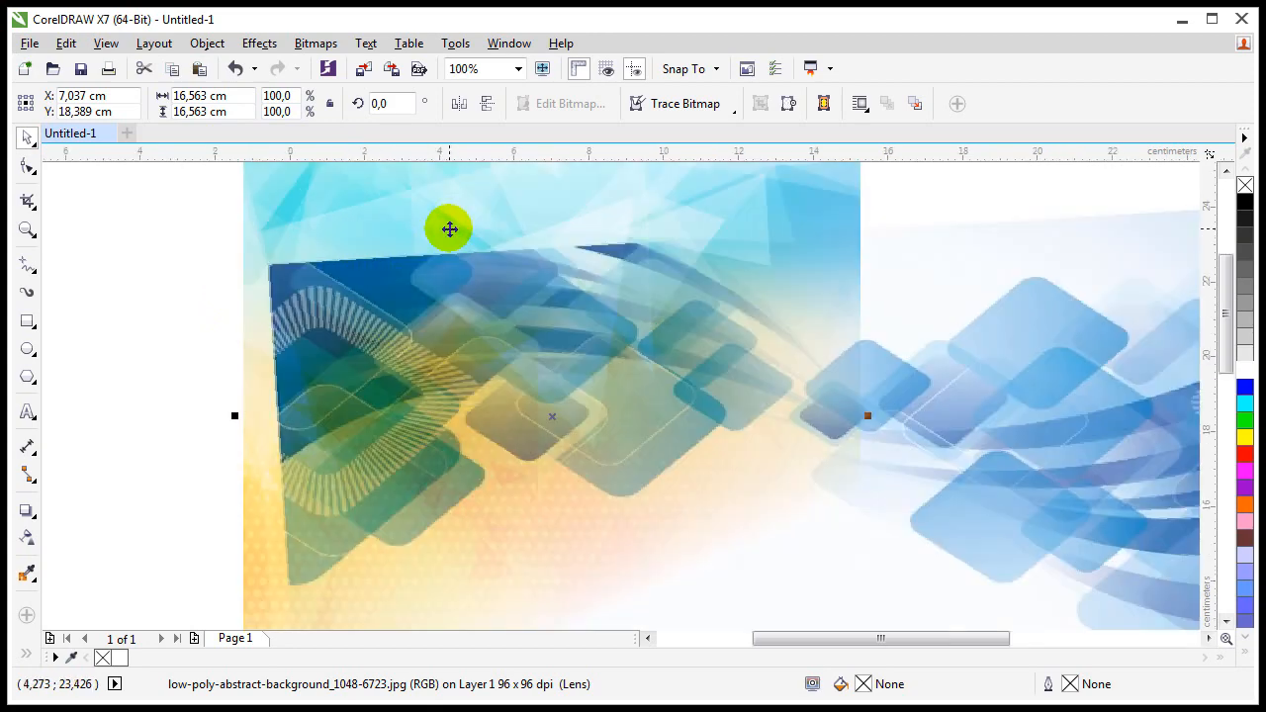
left_click(317, 43)
left_click(354, 68)
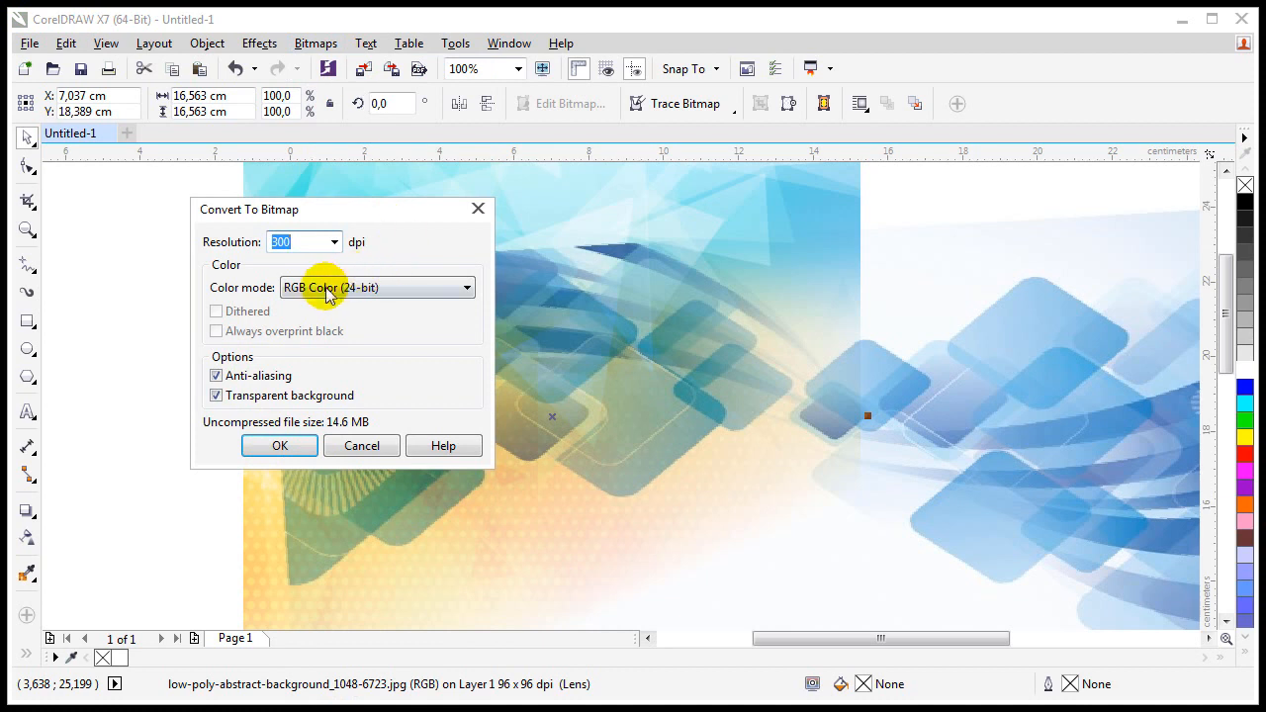
left_click(280, 446)
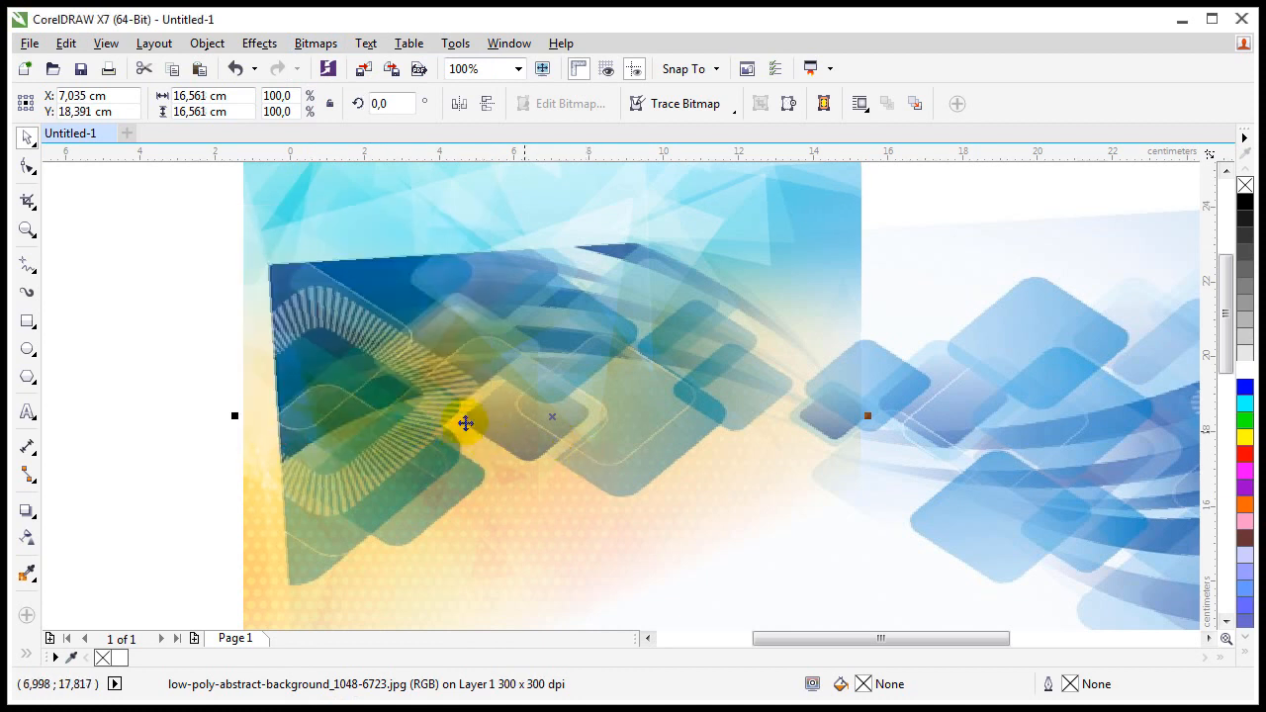
Step: Apply a linear transparency at 7.2° fading the image's right side into the blue artwork
left_click(27, 536)
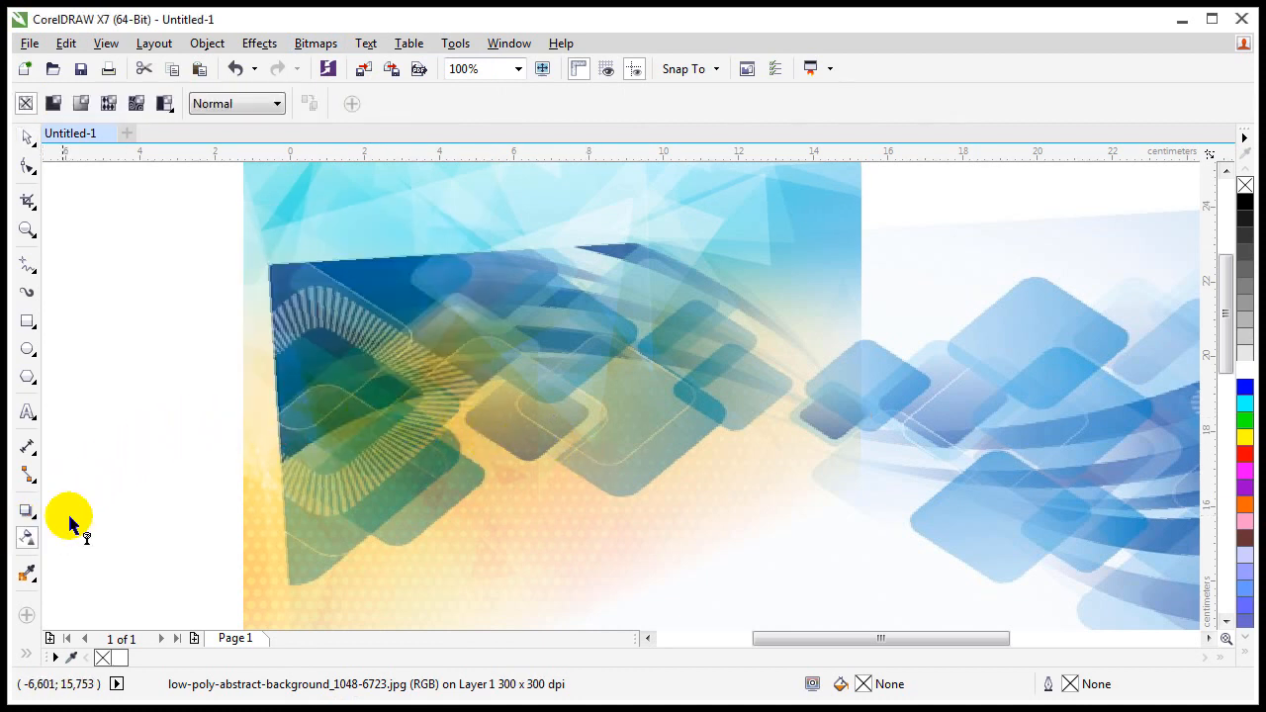
left_click_drag(651, 416, 825, 394)
scroll(609, 439, "down", 2)
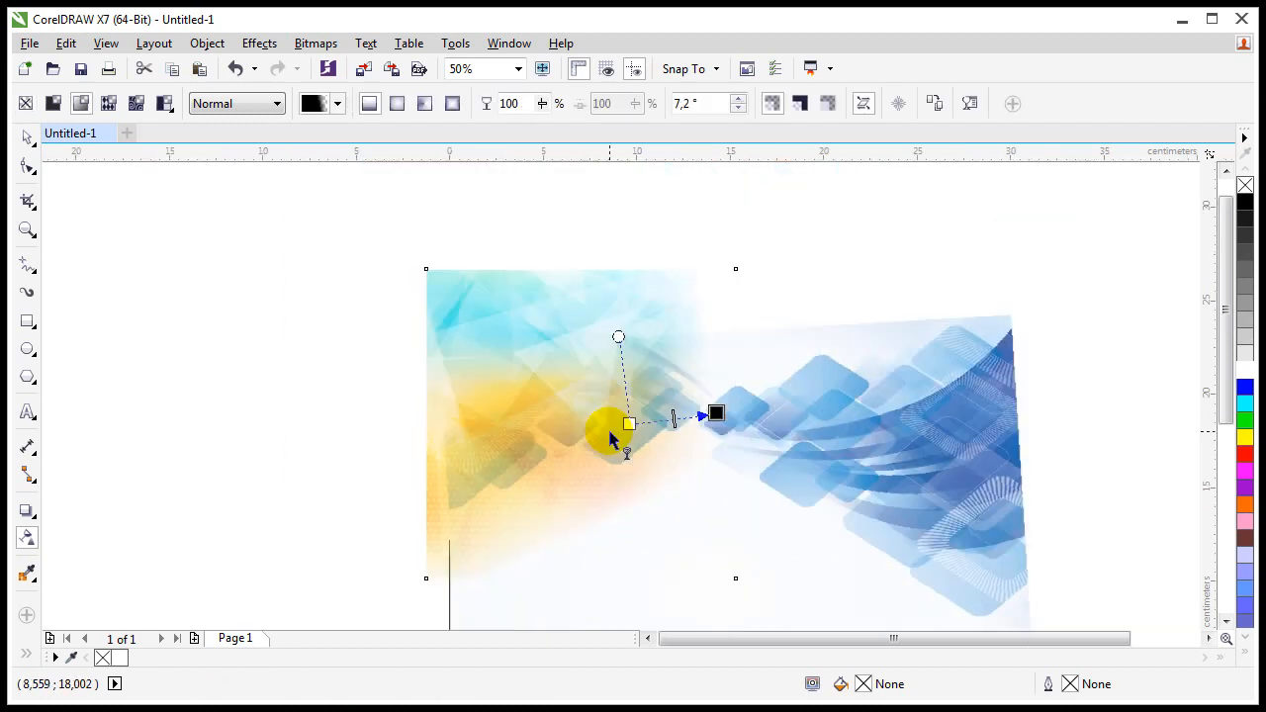
scroll(629, 426, "up", 2)
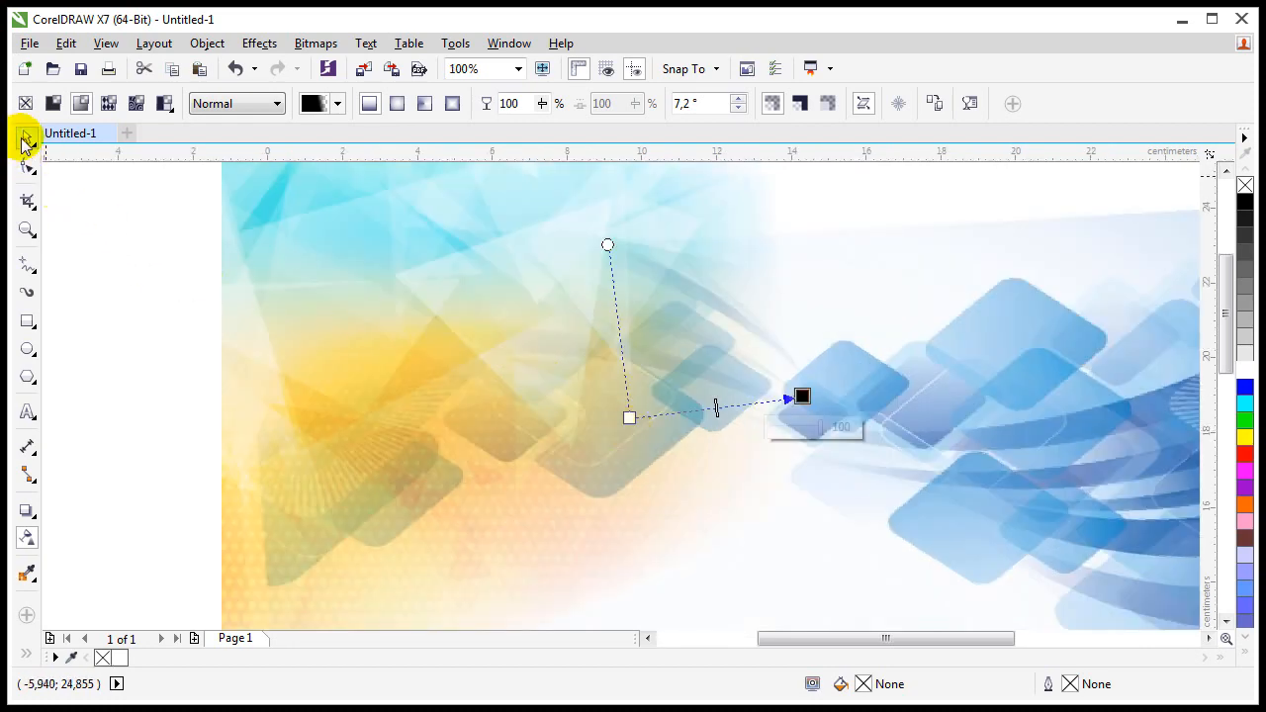
left_click(26, 139)
Step: Convert the image to a bitmap again and fit all objects in view
left_click(304, 45)
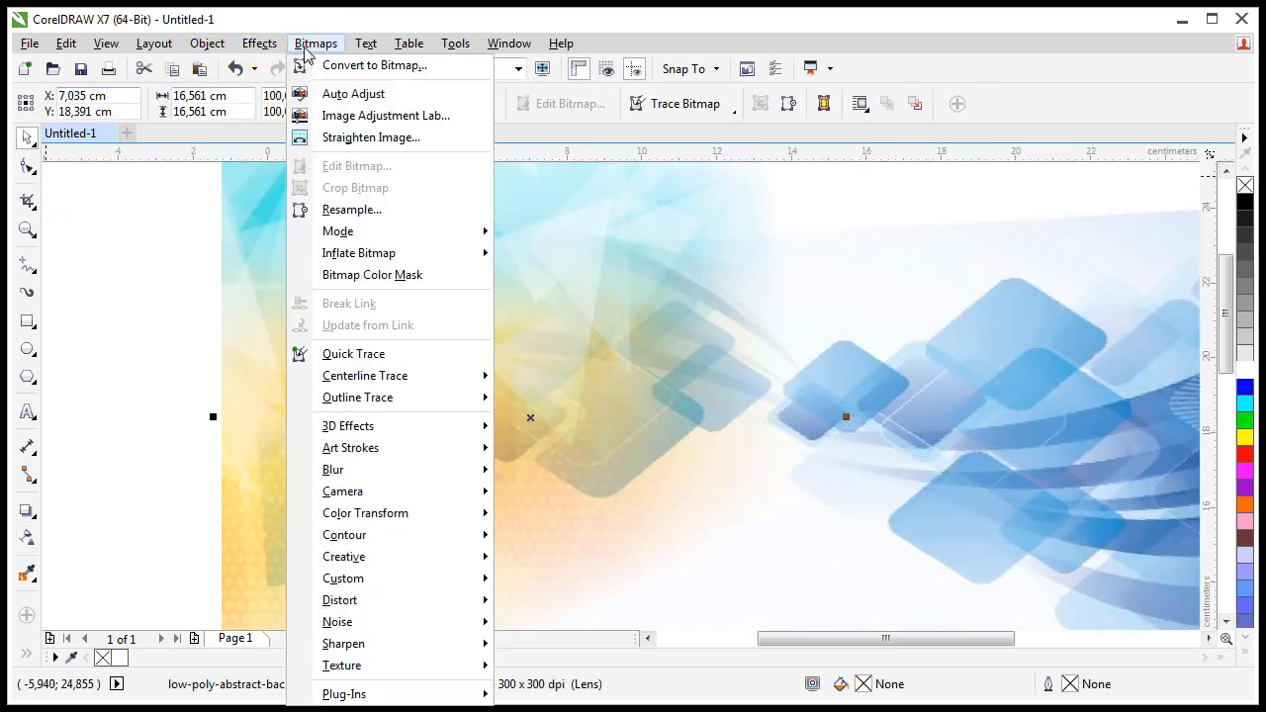
left_click(306, 64)
left_click(280, 445)
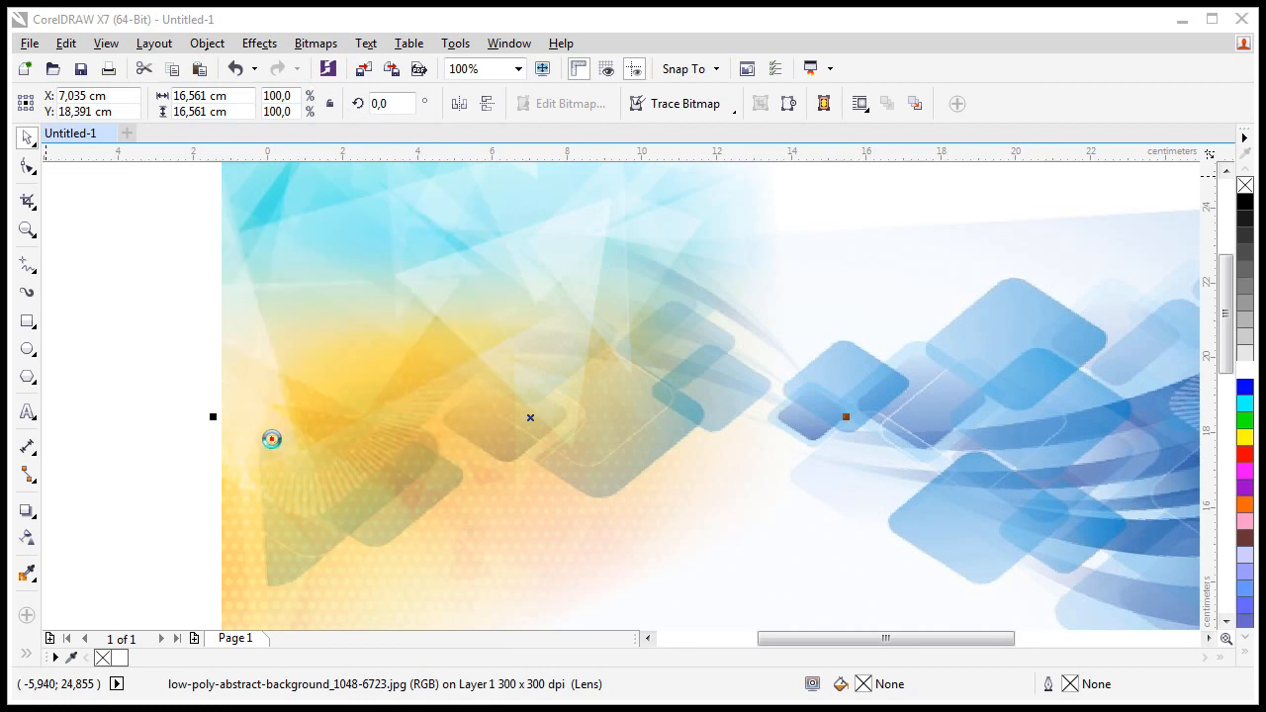
key("F4")
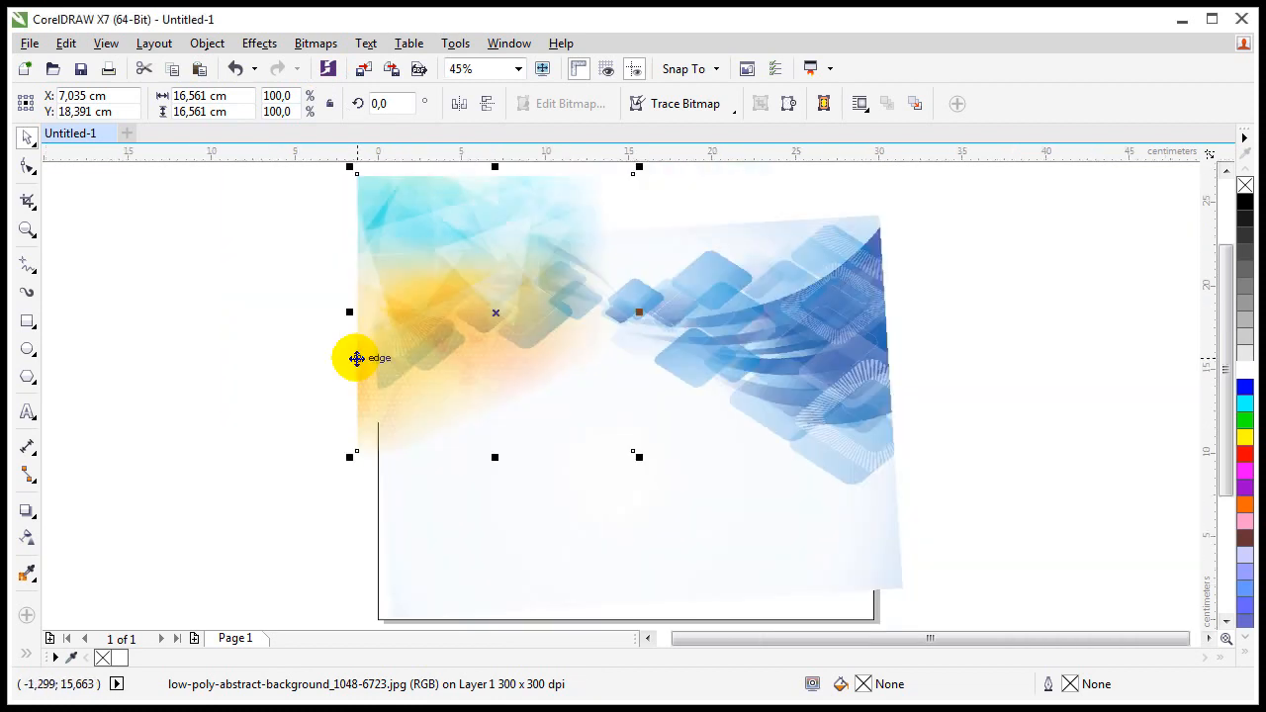
Step: Select the orange and blue images and PowerClip them inside the page-sized rectangle
left_click(273, 522)
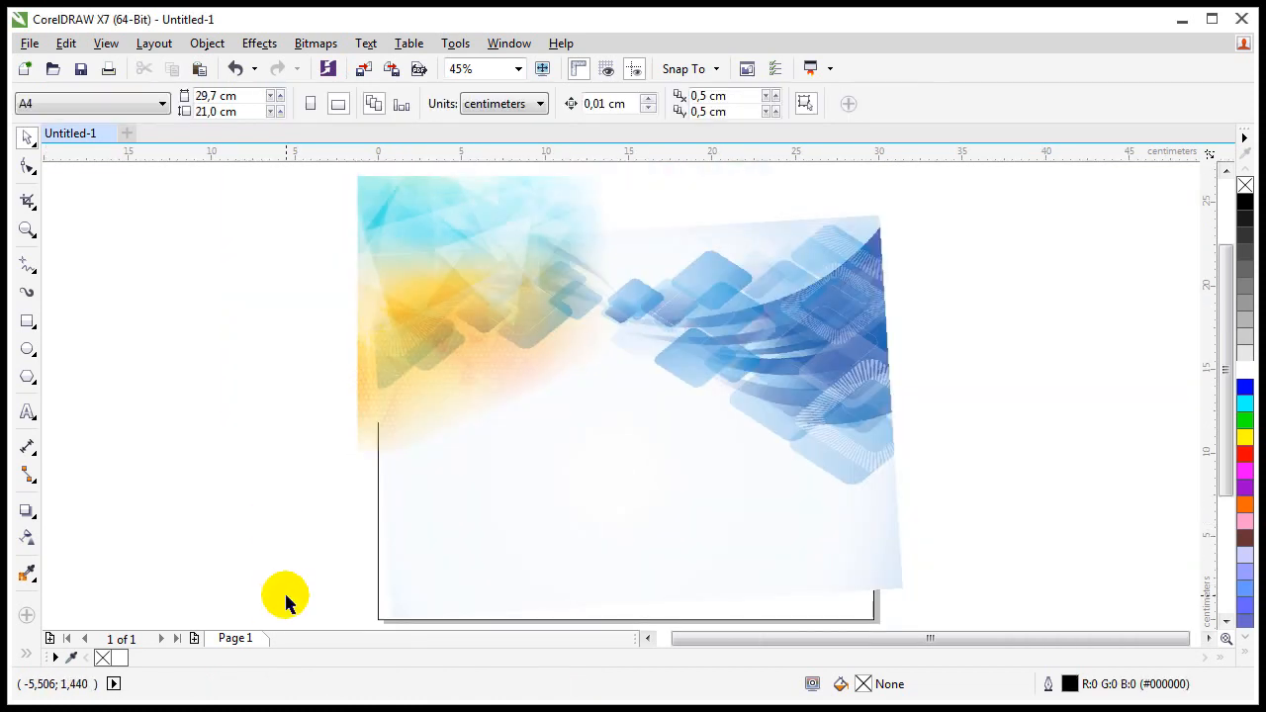
mouse_move(286, 597)
left_mouse_down()
mouse_move(913, 594)
mouse_move(963, 537)
mouse_move(956, 205)
left_mouse_up()
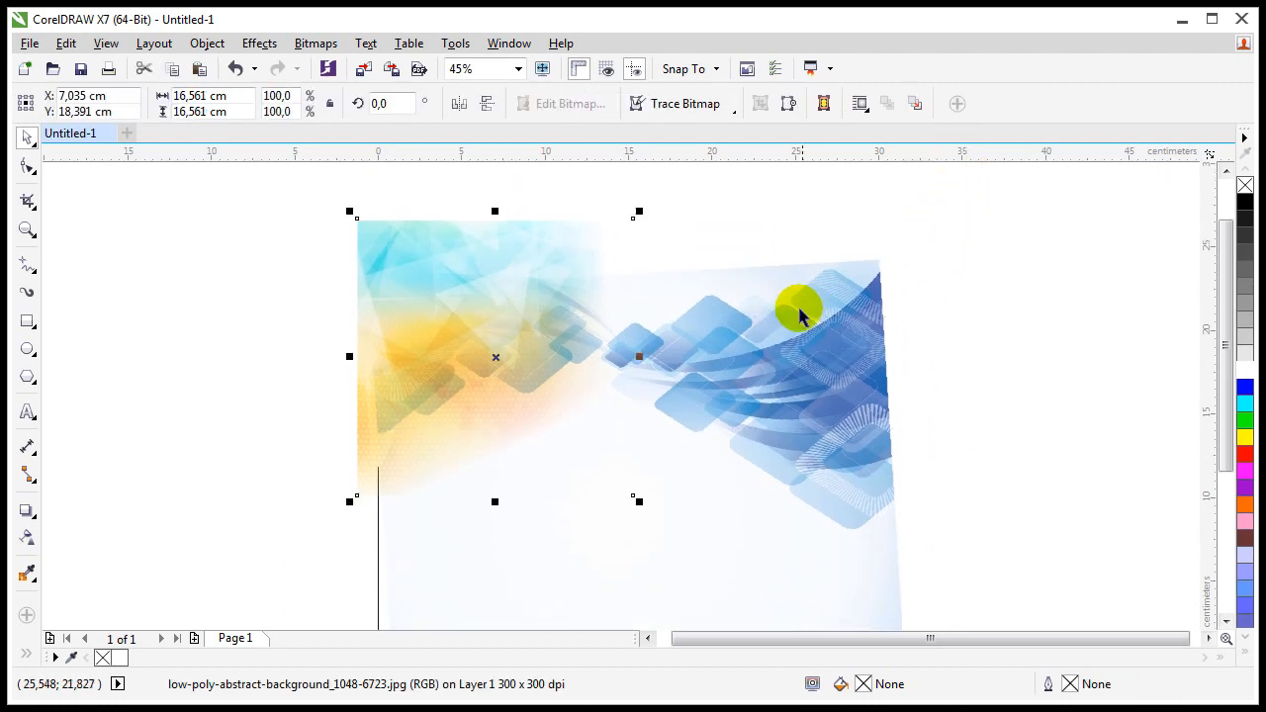
scroll(779, 339, "down", 1)
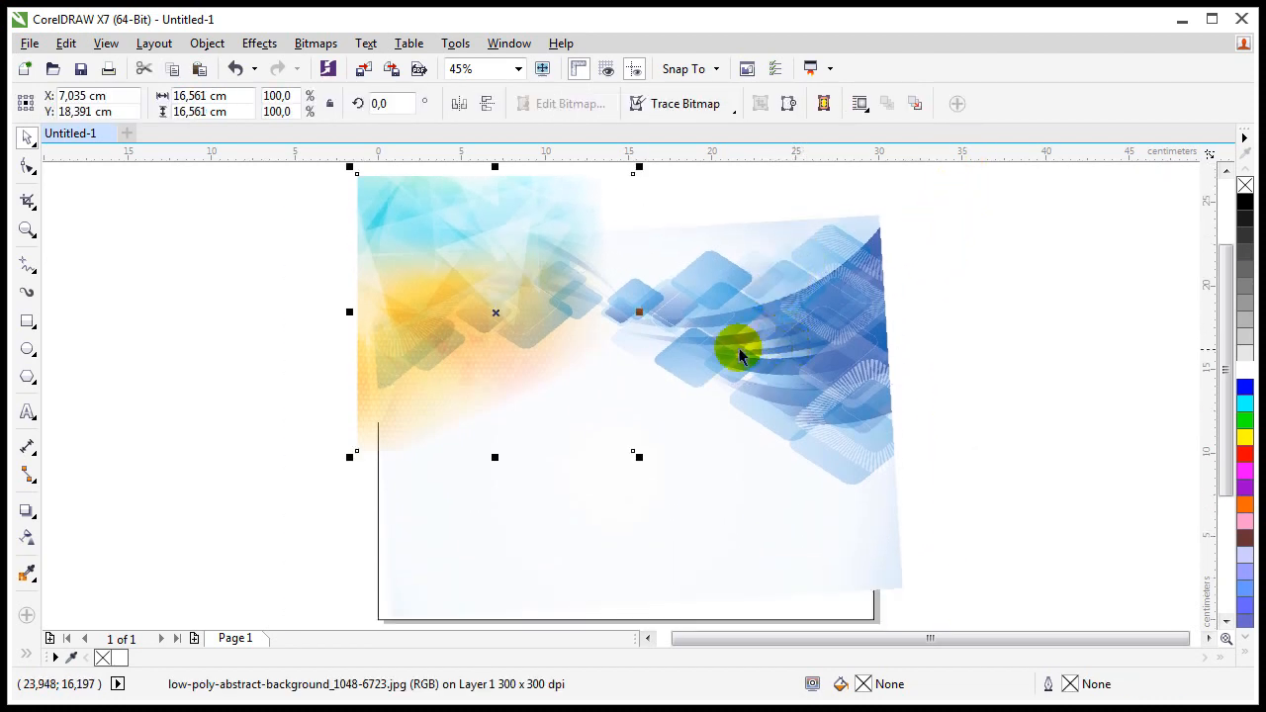
left_click(782, 282, "shift")
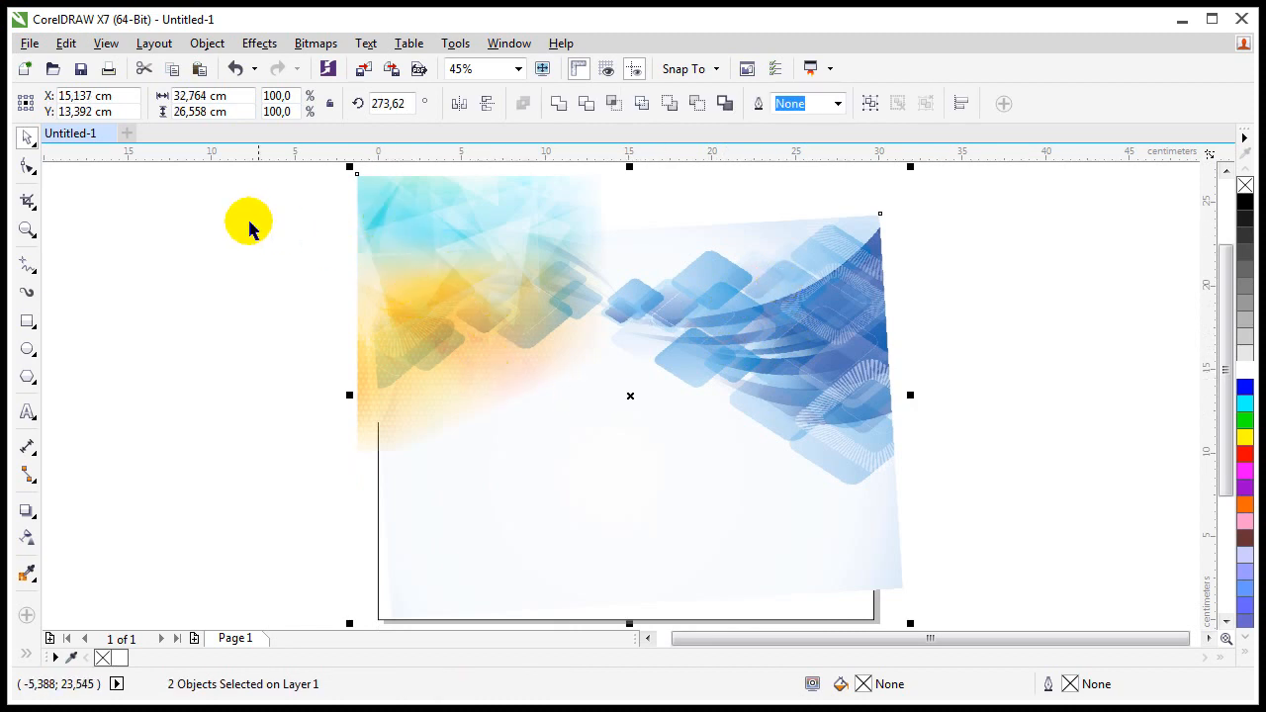
left_click(207, 44)
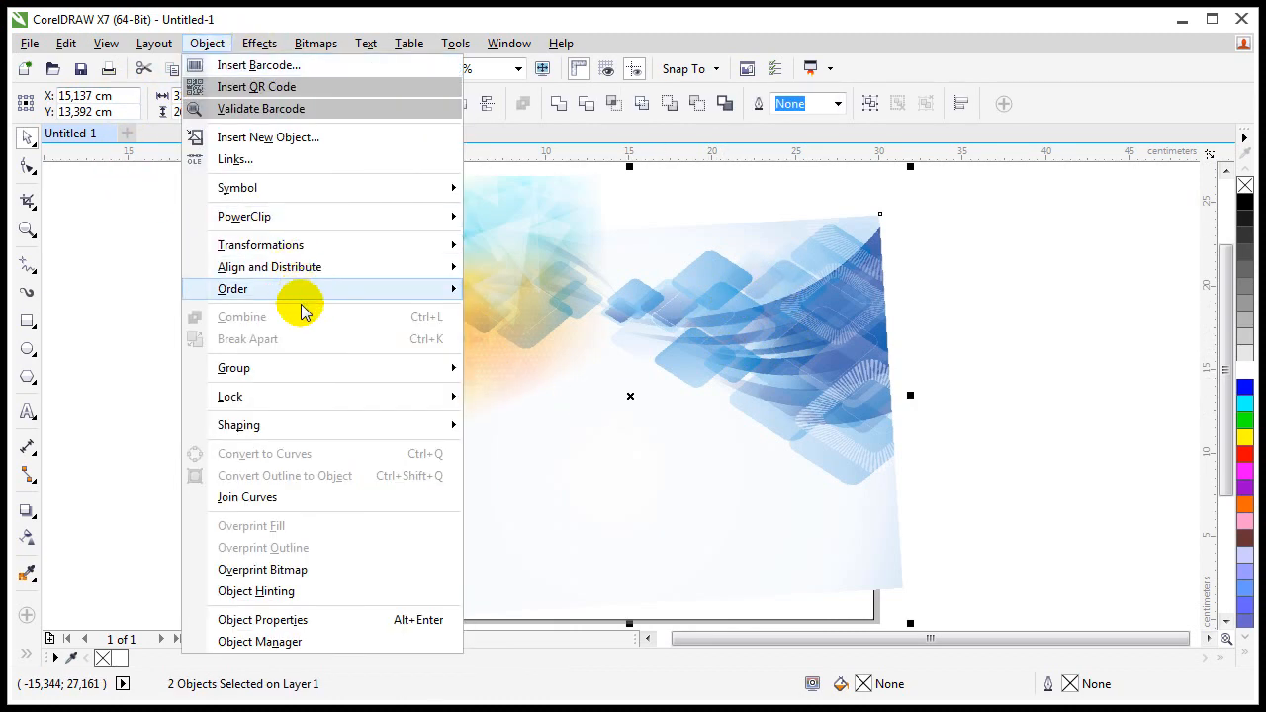
mouse_move(325, 213)
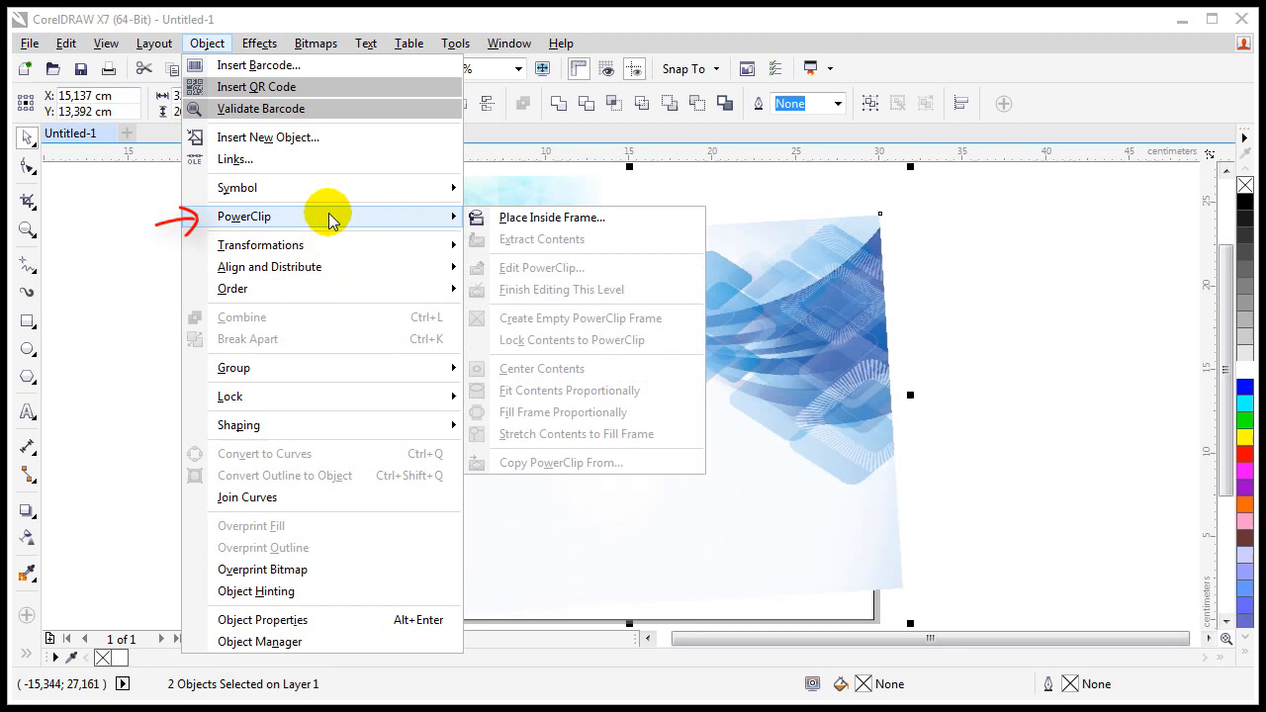
left_click(524, 214)
left_click(531, 508)
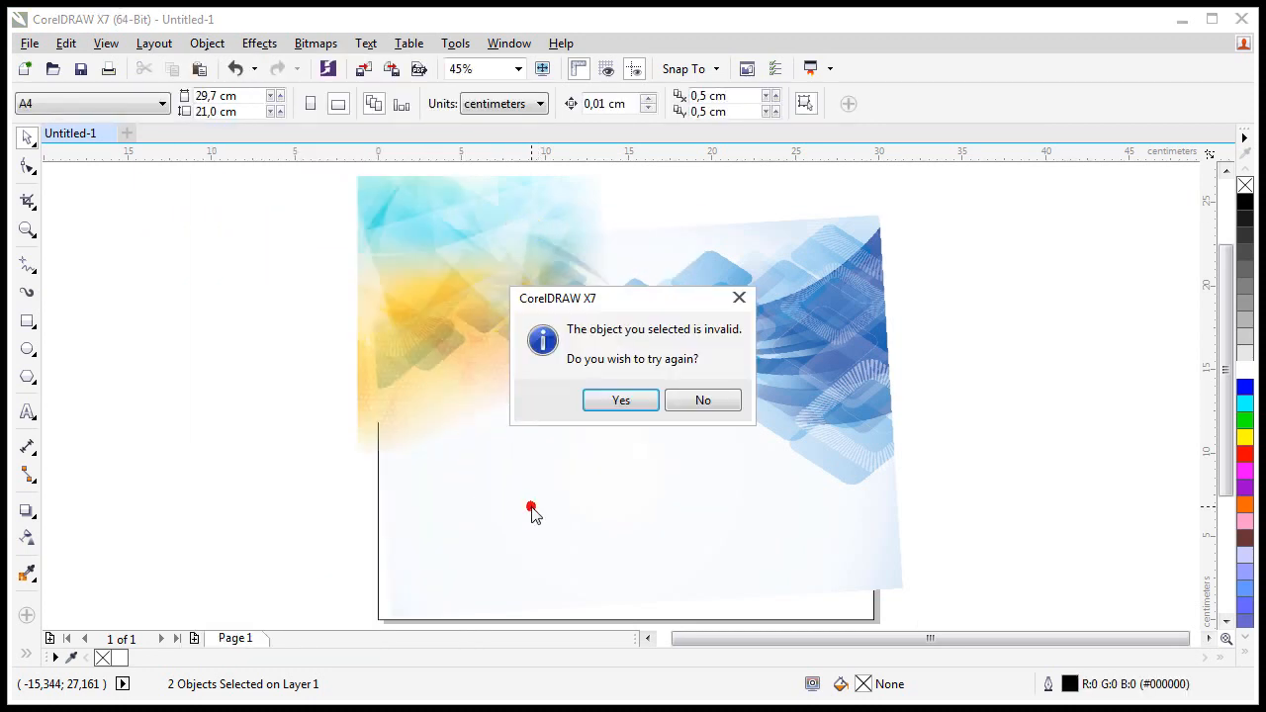
left_click(639, 400)
left_click(759, 605)
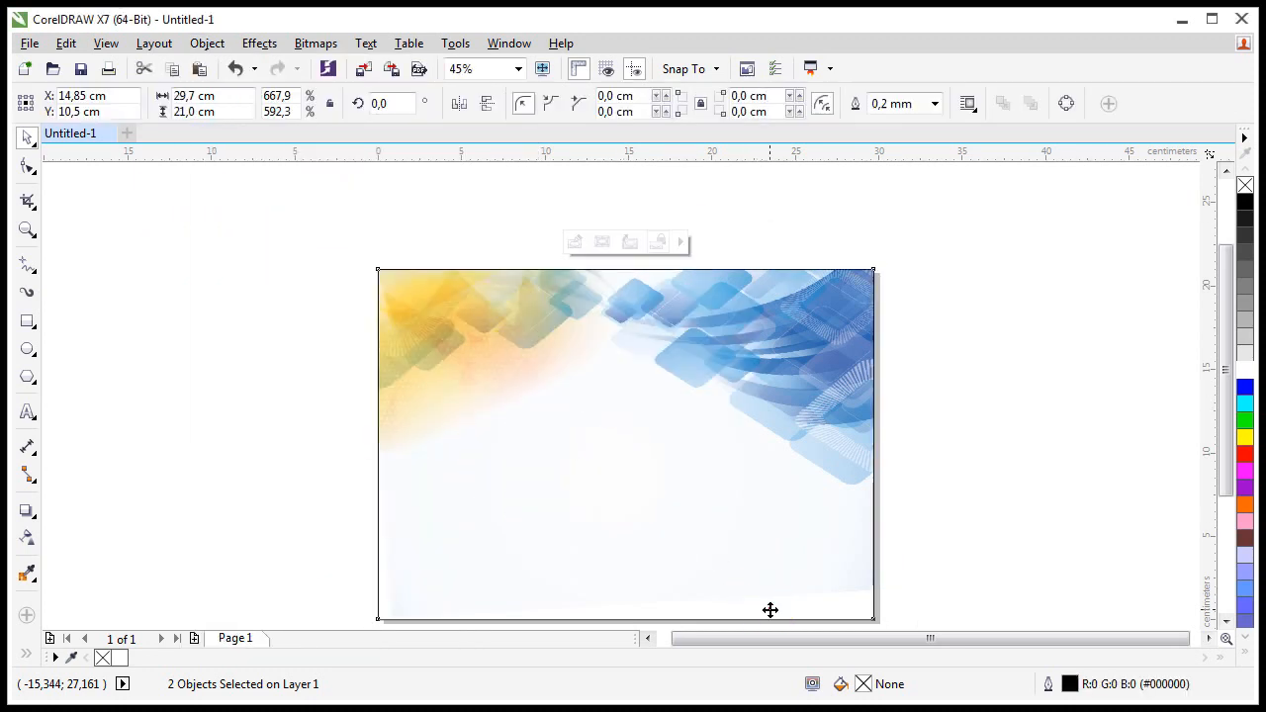
Step: Edit the PowerClip contents to shift both images up slightly, then finish editing
left_click(256, 341)
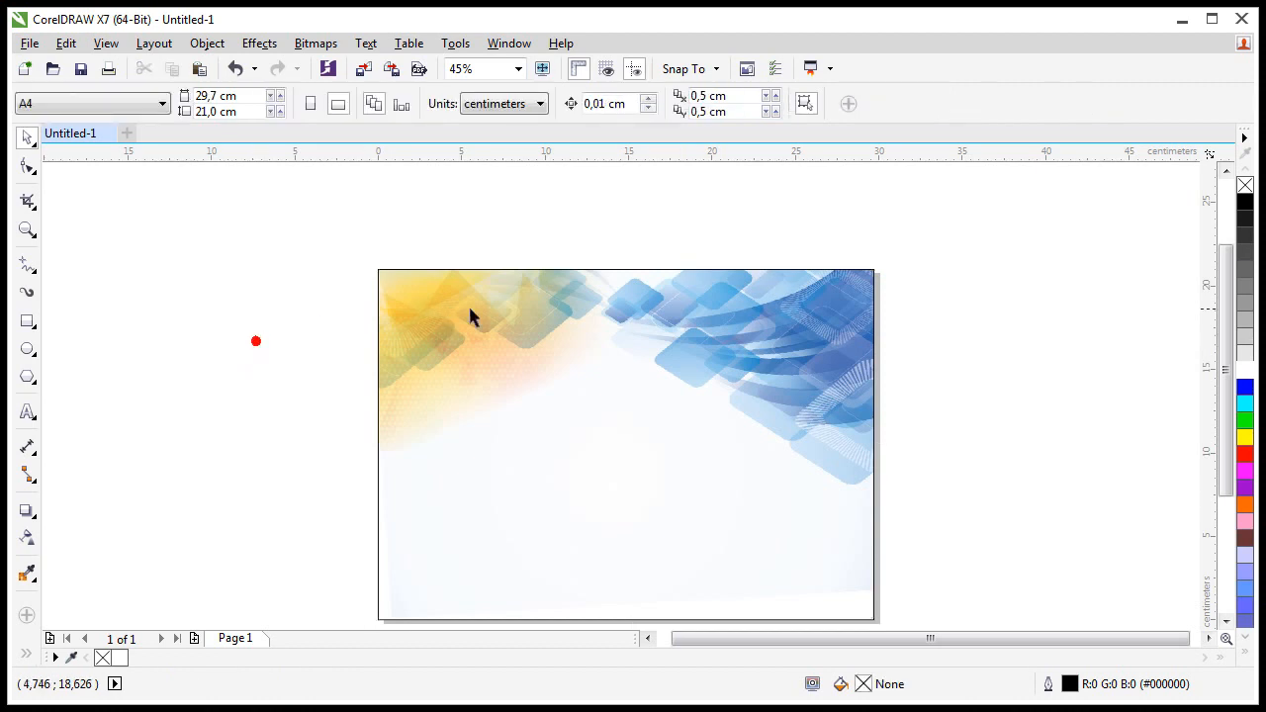
double_click(539, 334)
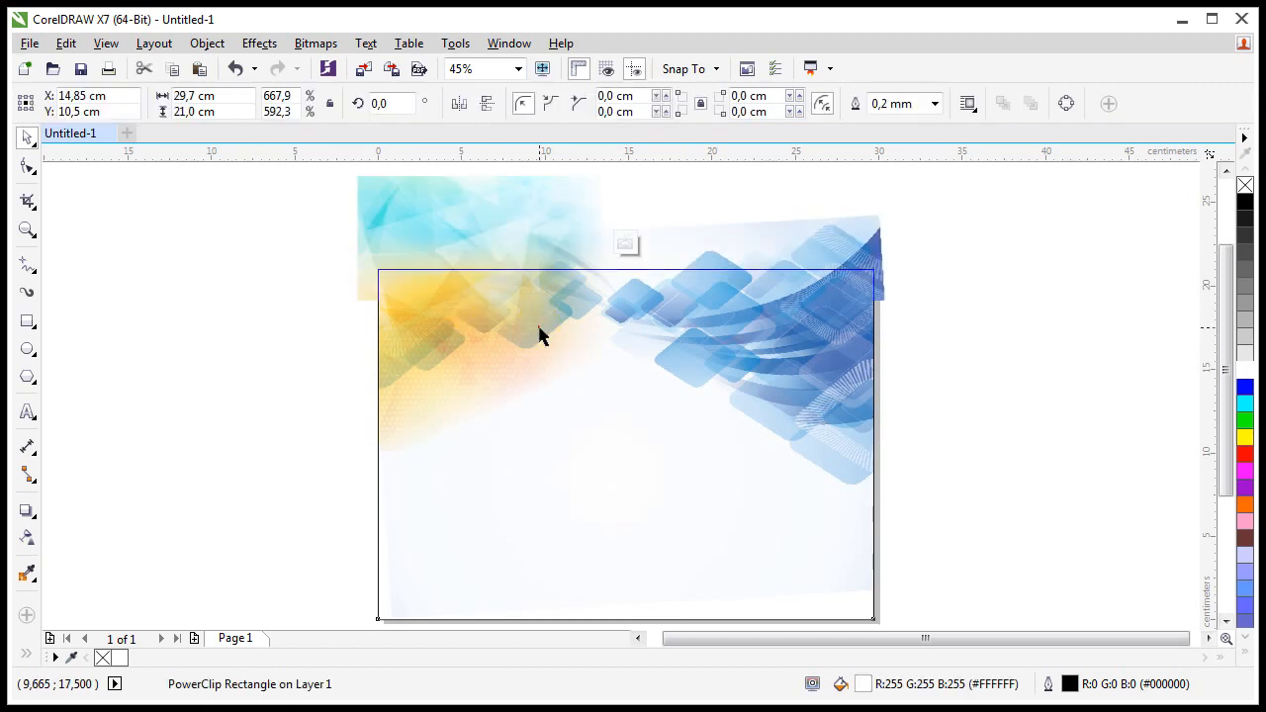
left_click(702, 352)
left_click_drag(712, 353, 720, 325)
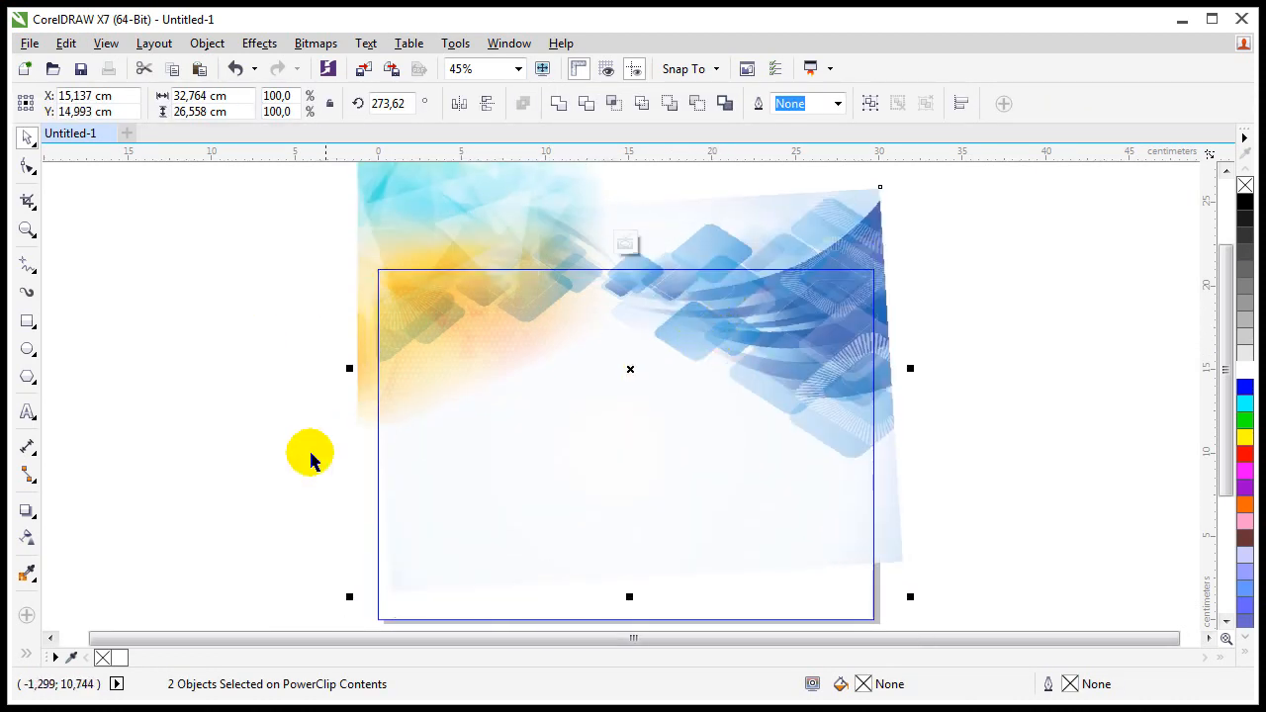
left_click(274, 473, "ctrl")
left_click(263, 491)
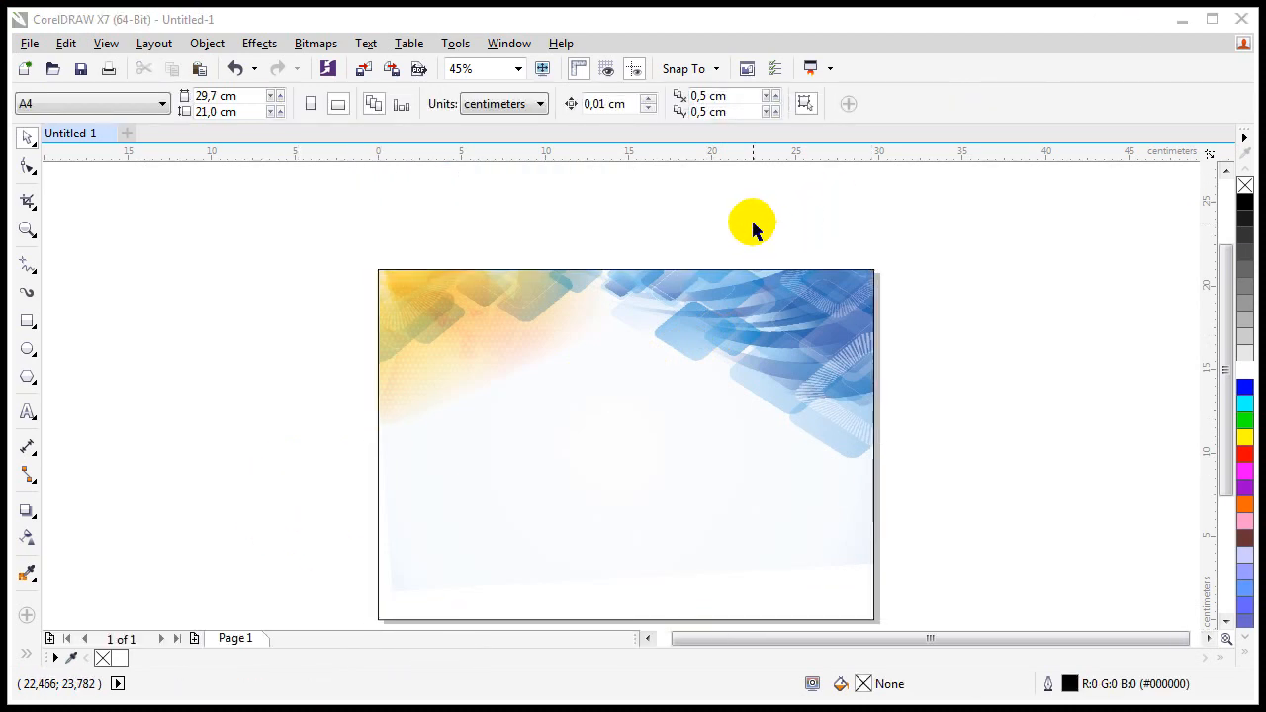
Step: Inside the PowerClip, rotate the background bitmap to 270°
scroll(649, 328, "up", 1)
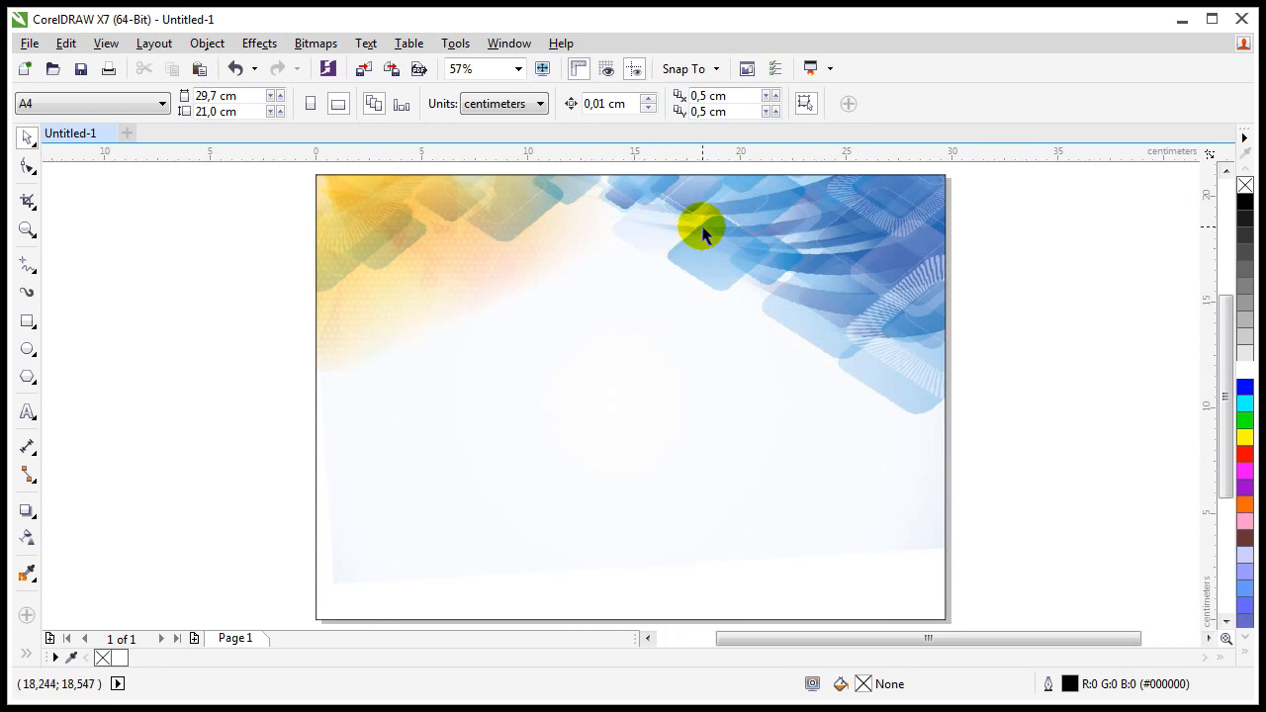
left_click_drag(703, 227, 806, 314)
left_click(926, 202)
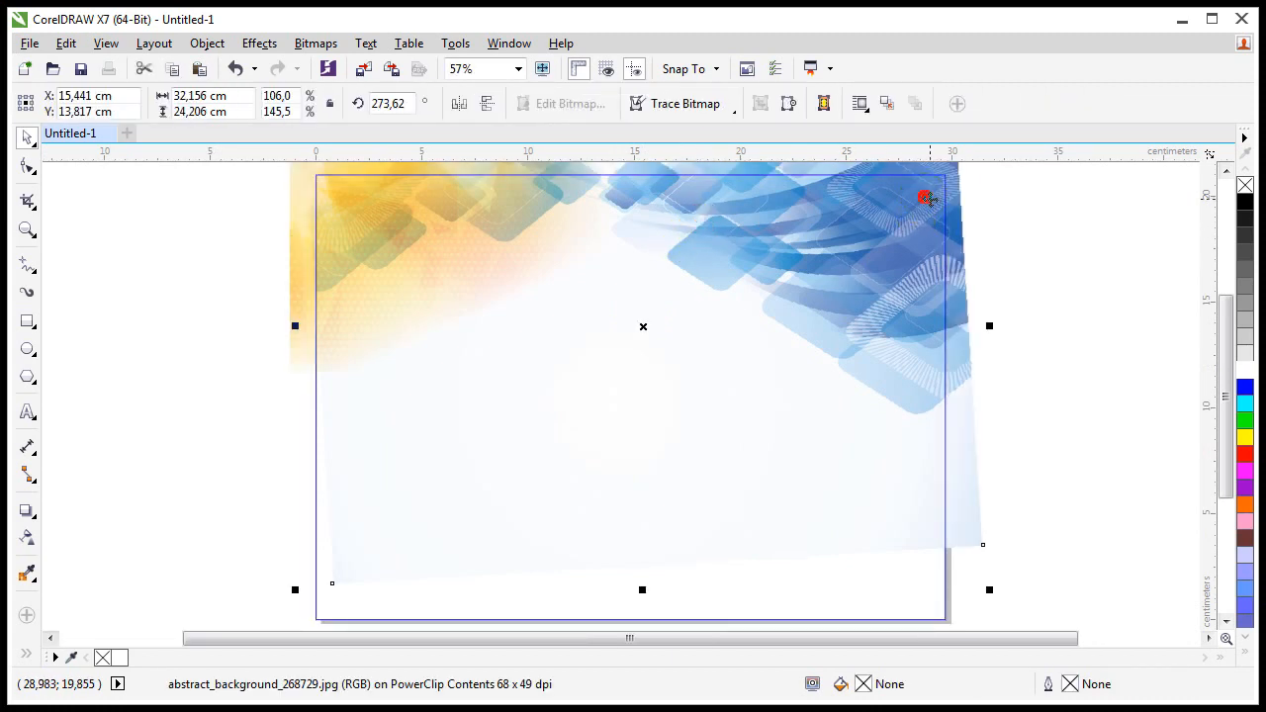
scroll(960, 196, "down", 2)
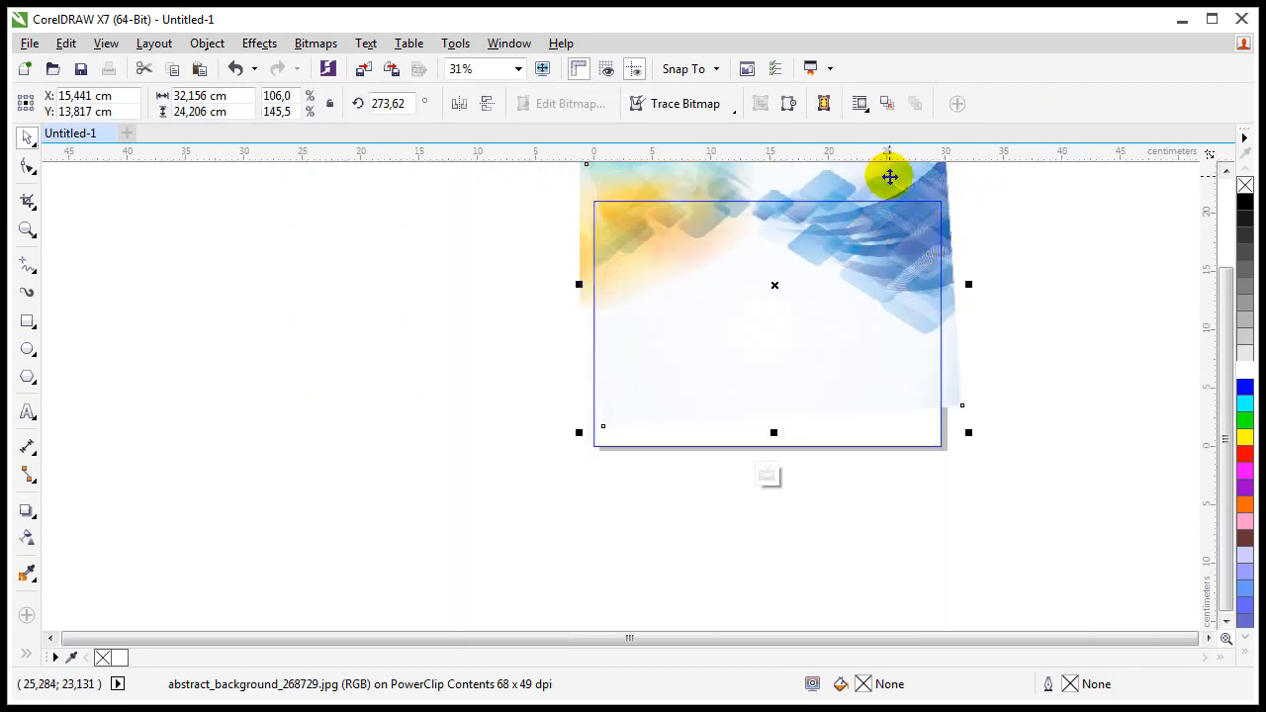
left_click_drag(890, 177, 857, 393)
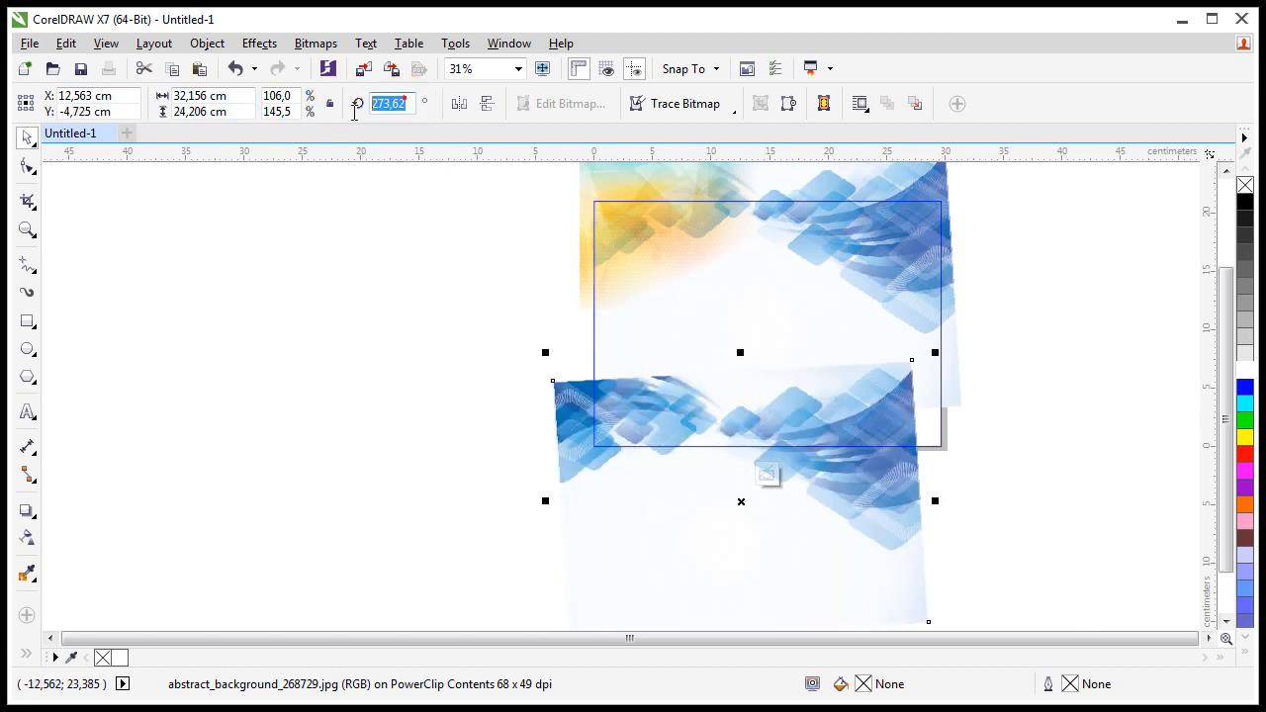
key("Return")
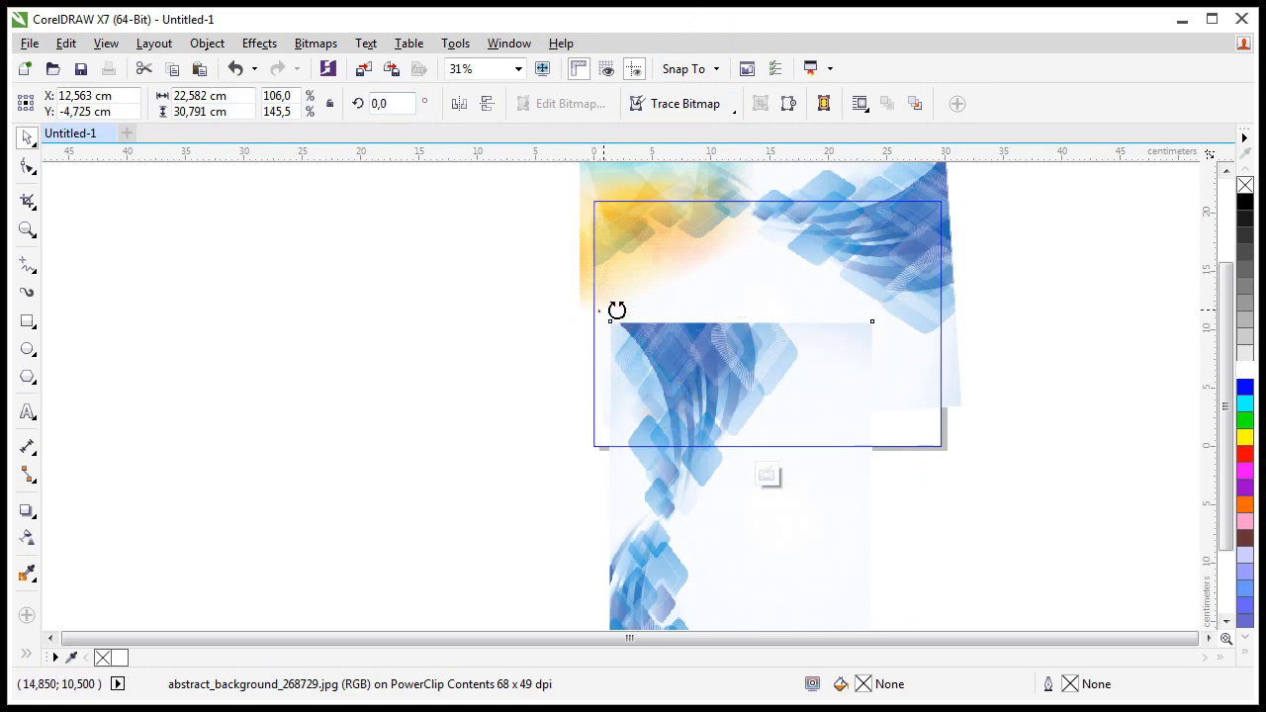
left_click_drag(602, 315, 960, 350)
Step: Reposition the rotated image, then shrink it to about 70% at the top-left
scroll(695, 561, "up", 1)
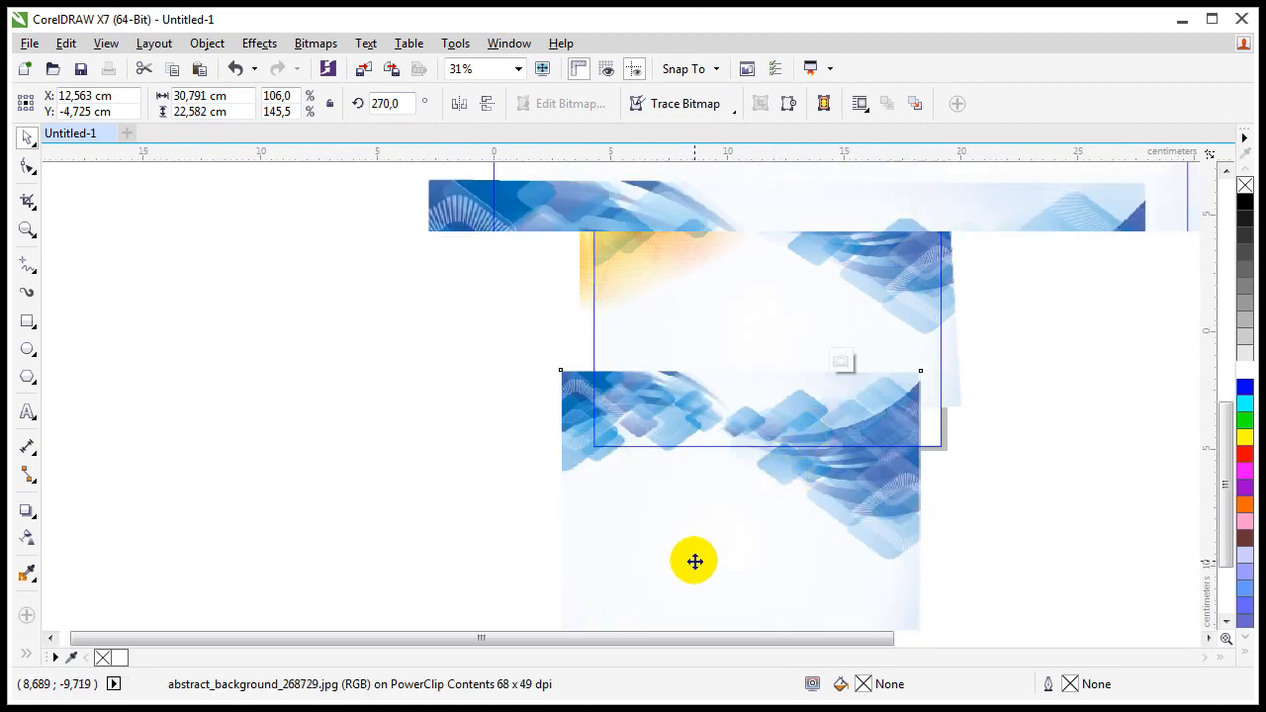
left_click_drag(607, 287, 516, 359)
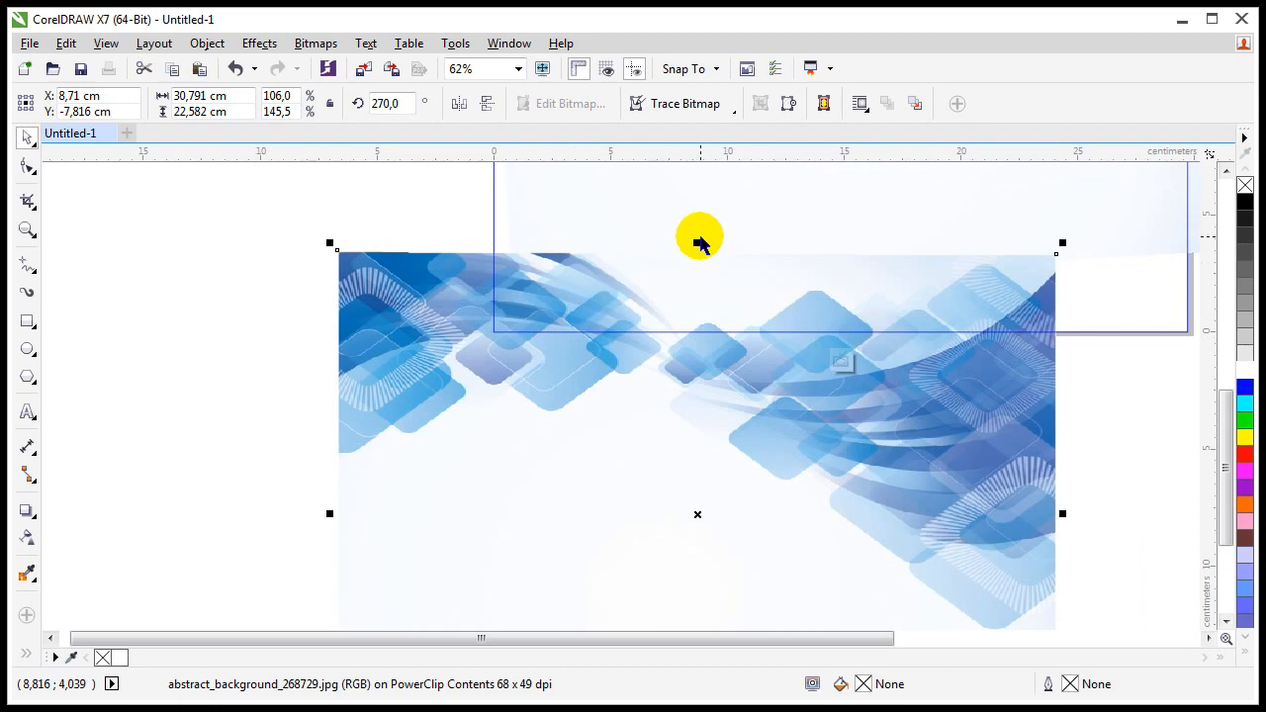
left_click_drag(693, 241, 702, 213)
left_click(624, 218, "shift")
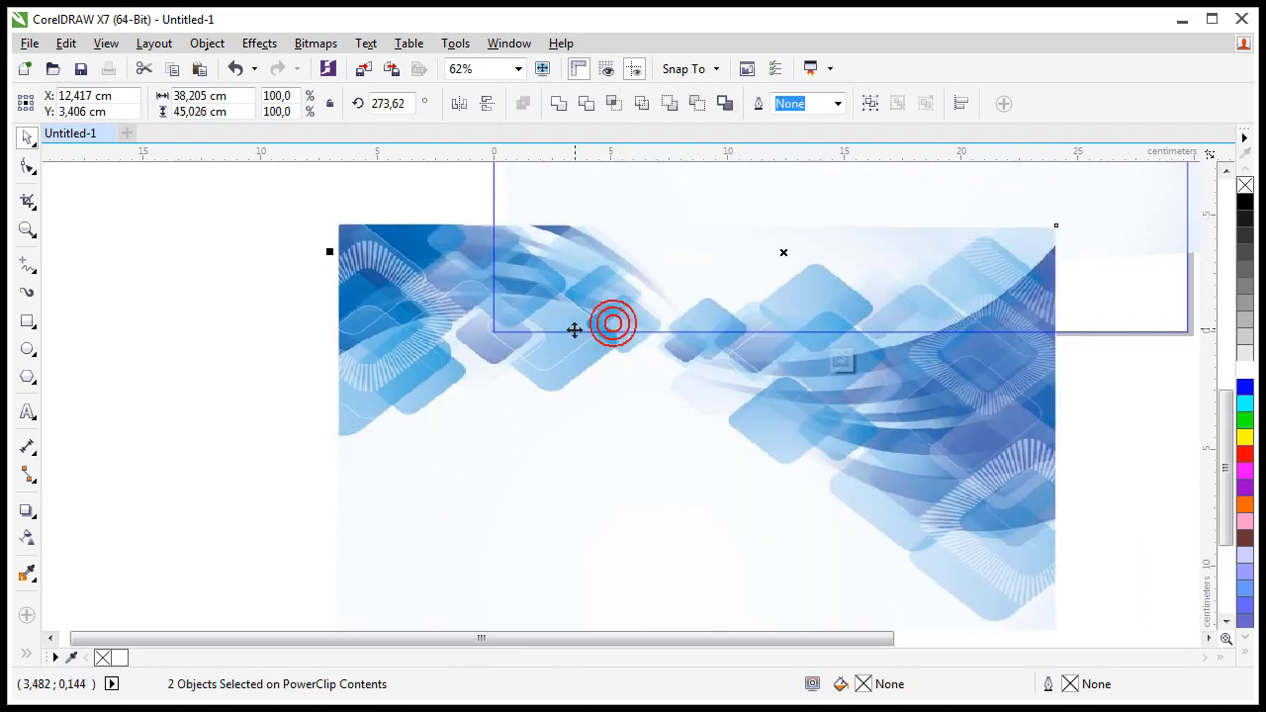
left_click_drag(447, 369, 429, 320)
left_click(227, 331)
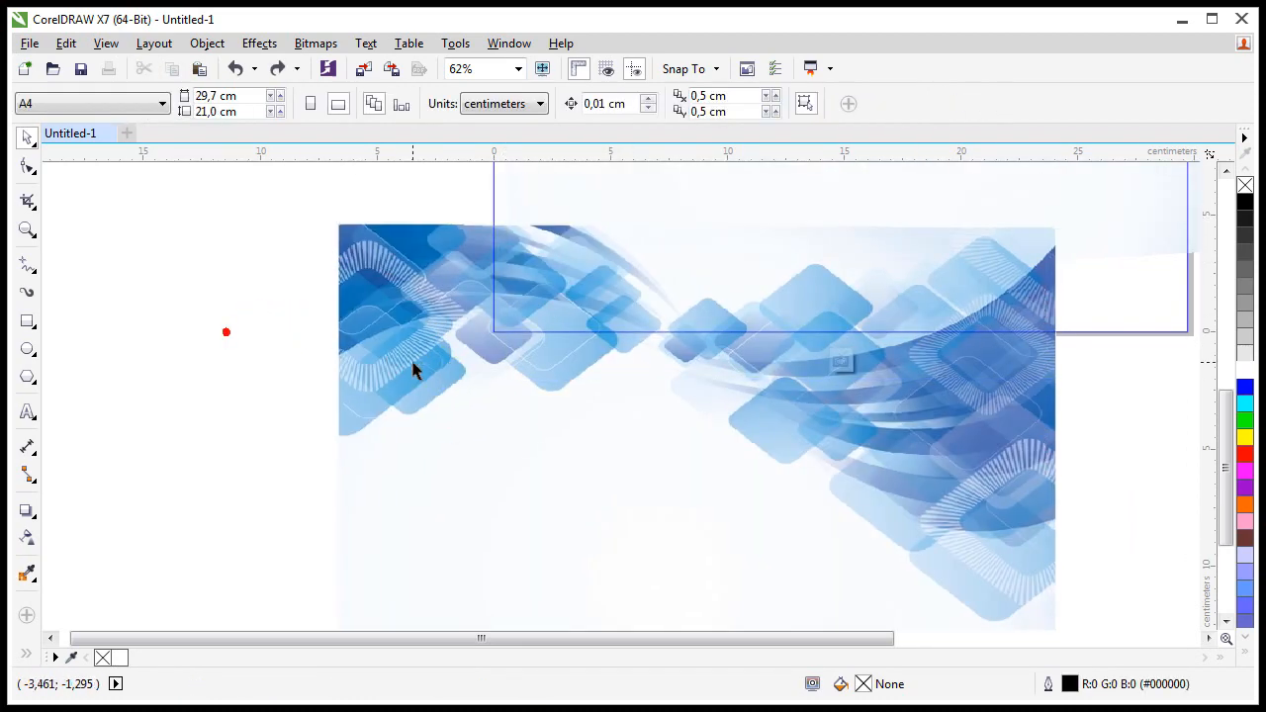
left_click(413, 362)
left_click_drag(379, 216, 361, 282)
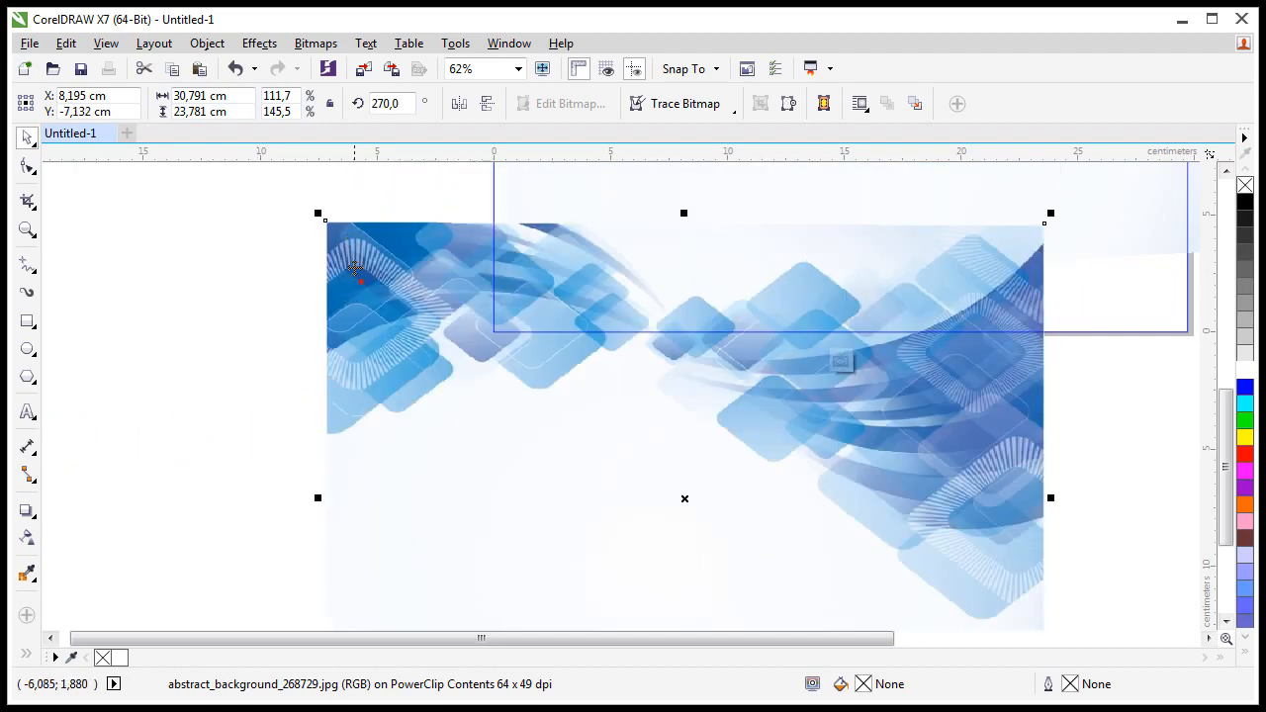
left_click(318, 213)
left_click(329, 234)
left_click_drag(317, 216, 461, 326)
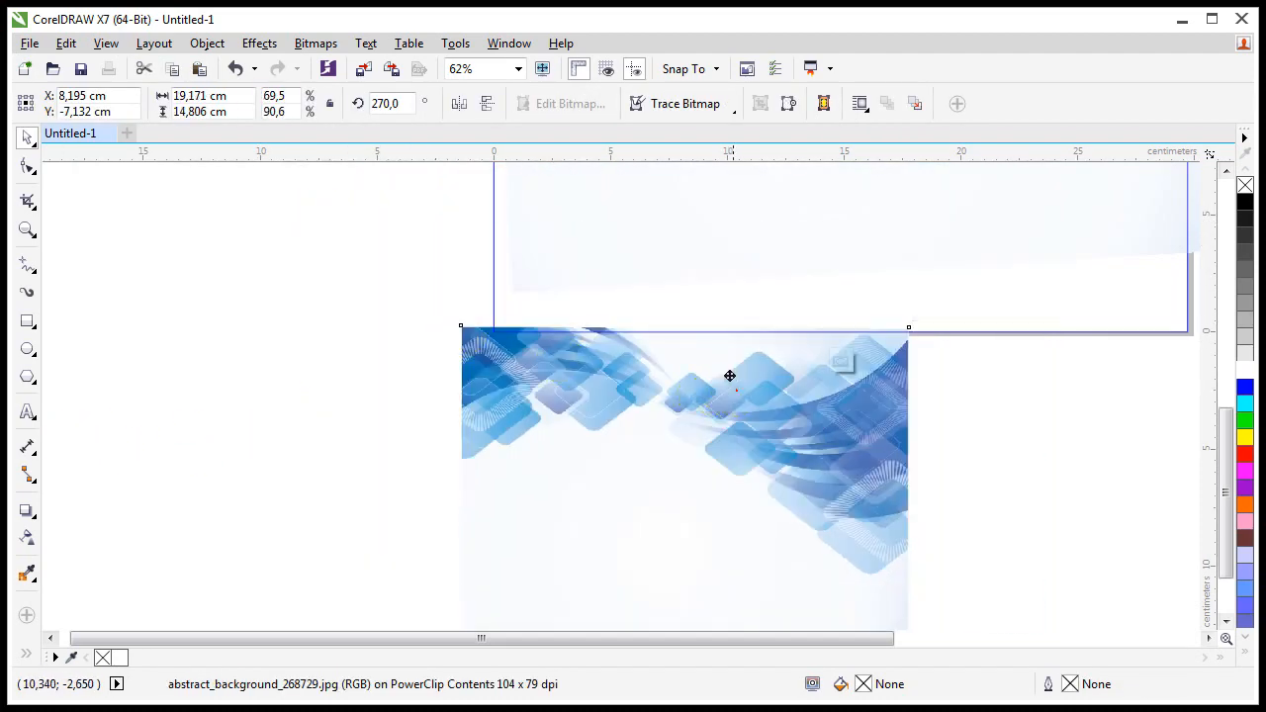
left_click_drag(735, 390, 580, 254)
Step: Place a copy edge-to-edge to its right and merge both into one 300 dpi bitmap
left_click_drag(376, 257, 784, 267)
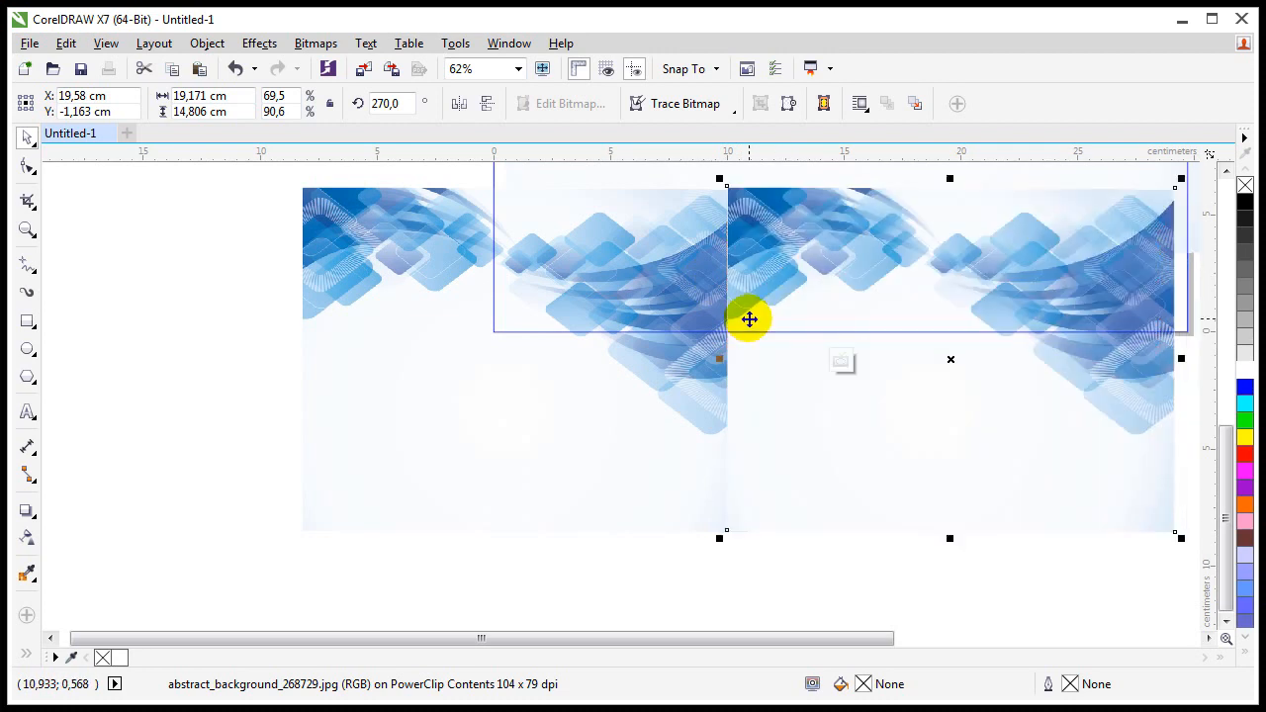
key("ctrl+z")
left_click(371, 252, "shift")
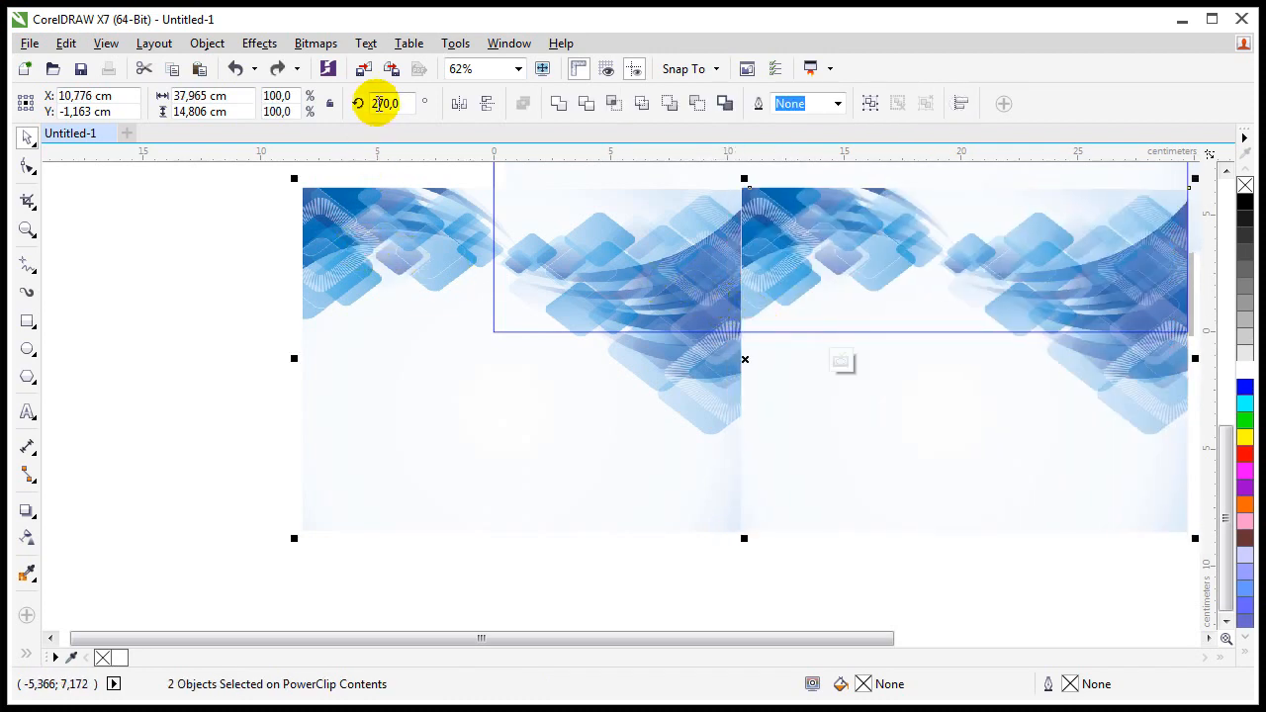
left_click(315, 43)
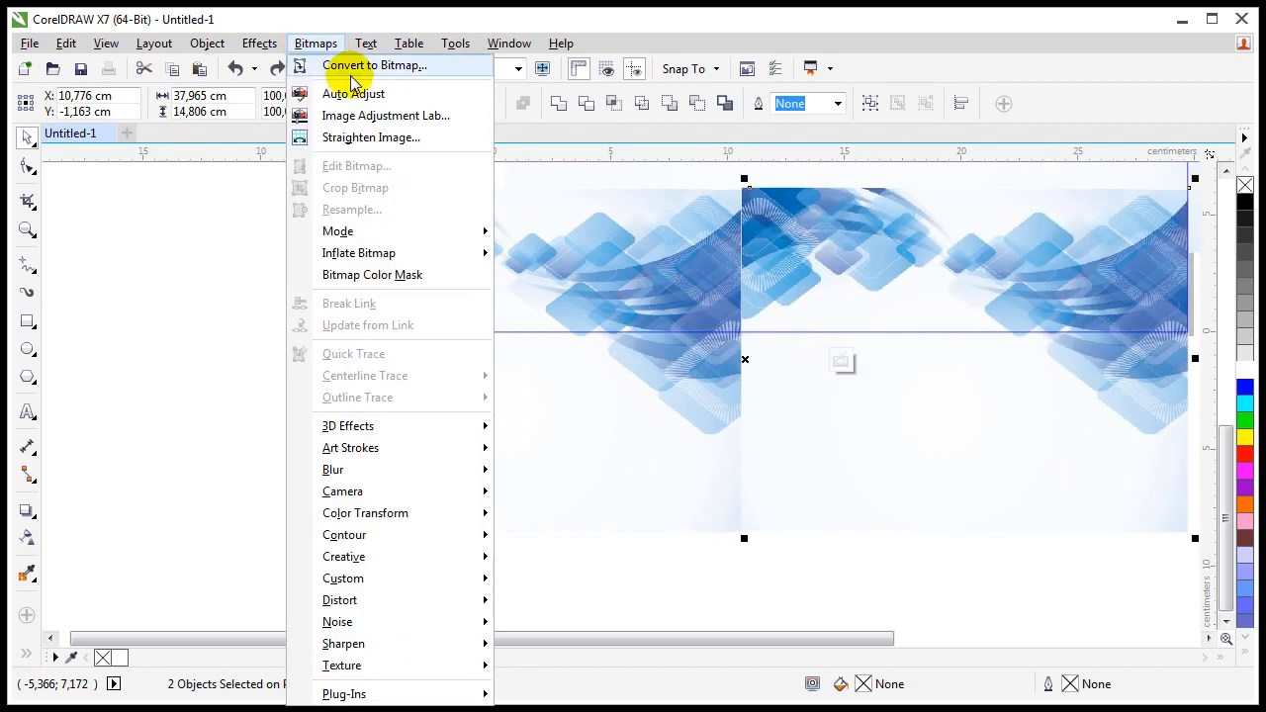
left_click(351, 69)
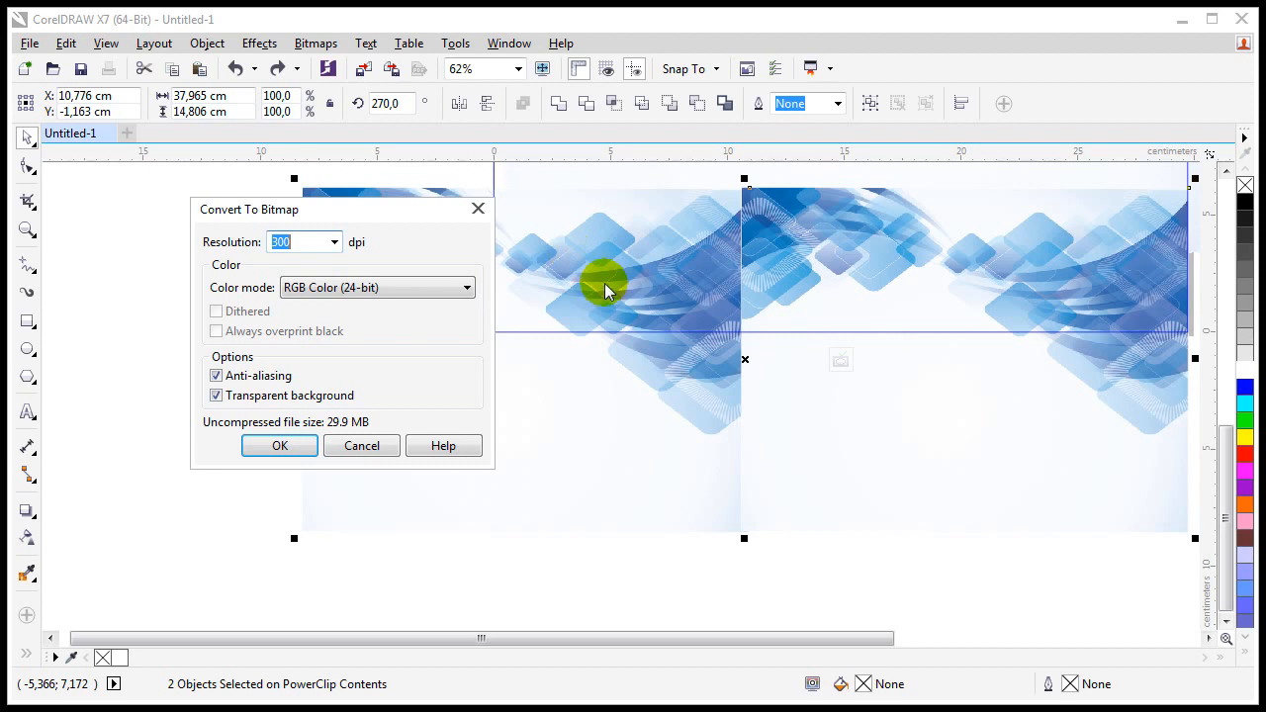
left_click(298, 444)
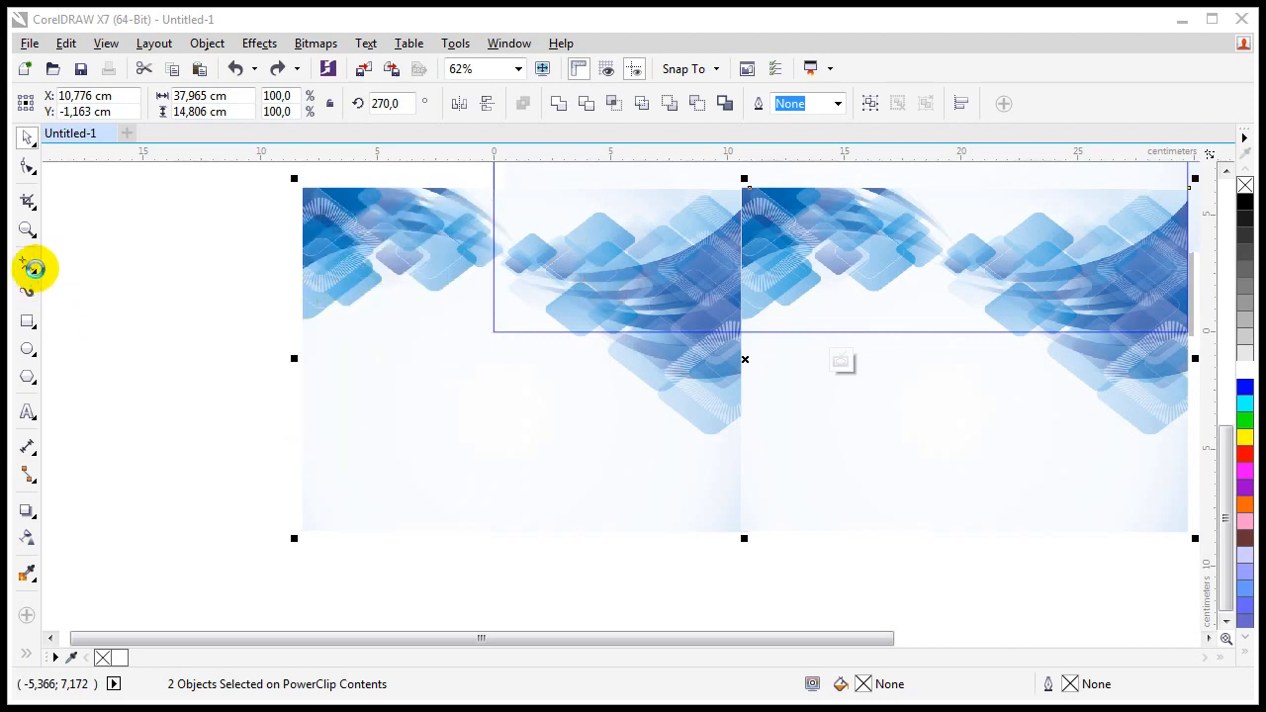
Step: Crop the merged bitmap with the Shape tool to a 37.965 × 7.823 cm strip
left_click(28, 166)
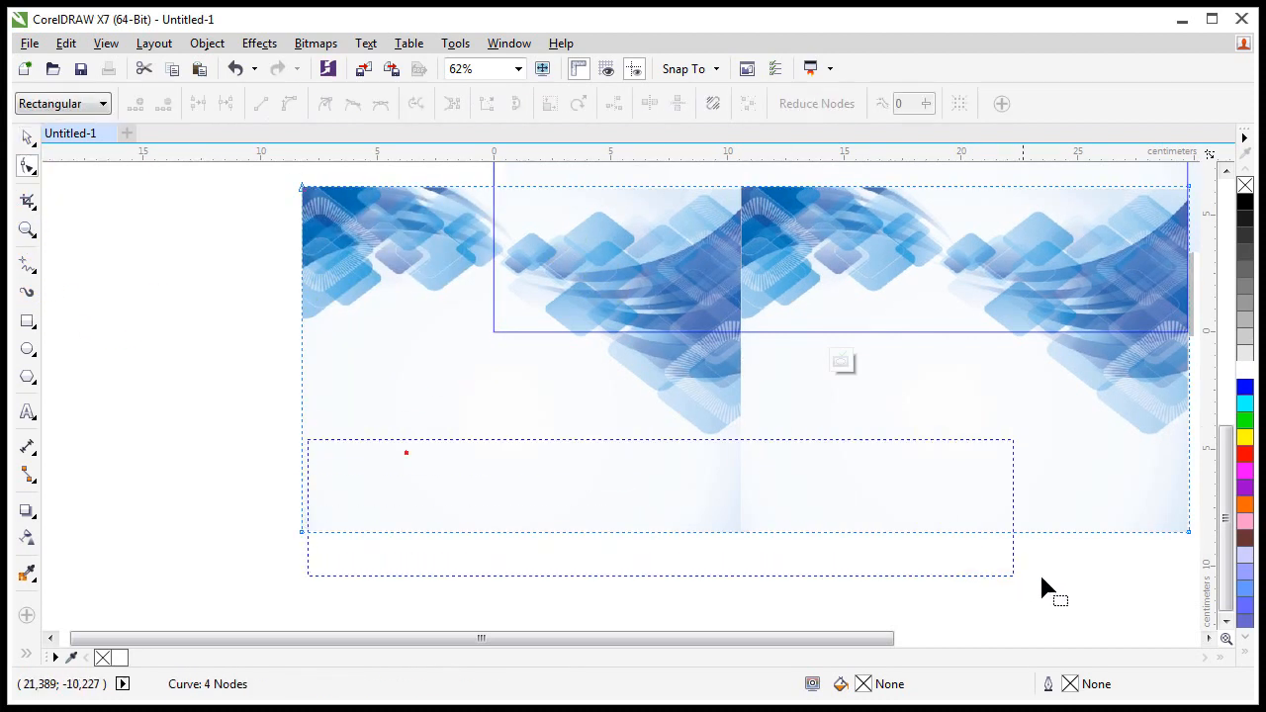
left_click_drag(1042, 578, 1094, 386)
key("ctrl+z")
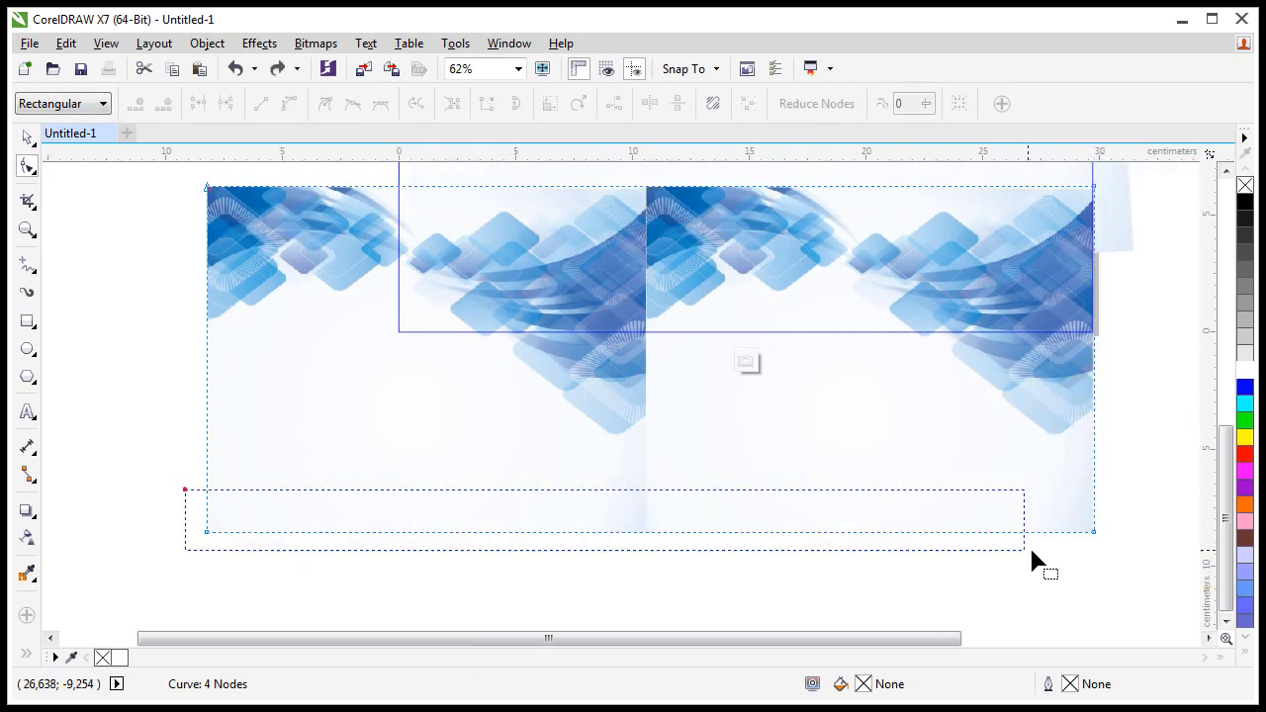
left_click_drag(1031, 552, 1093, 368)
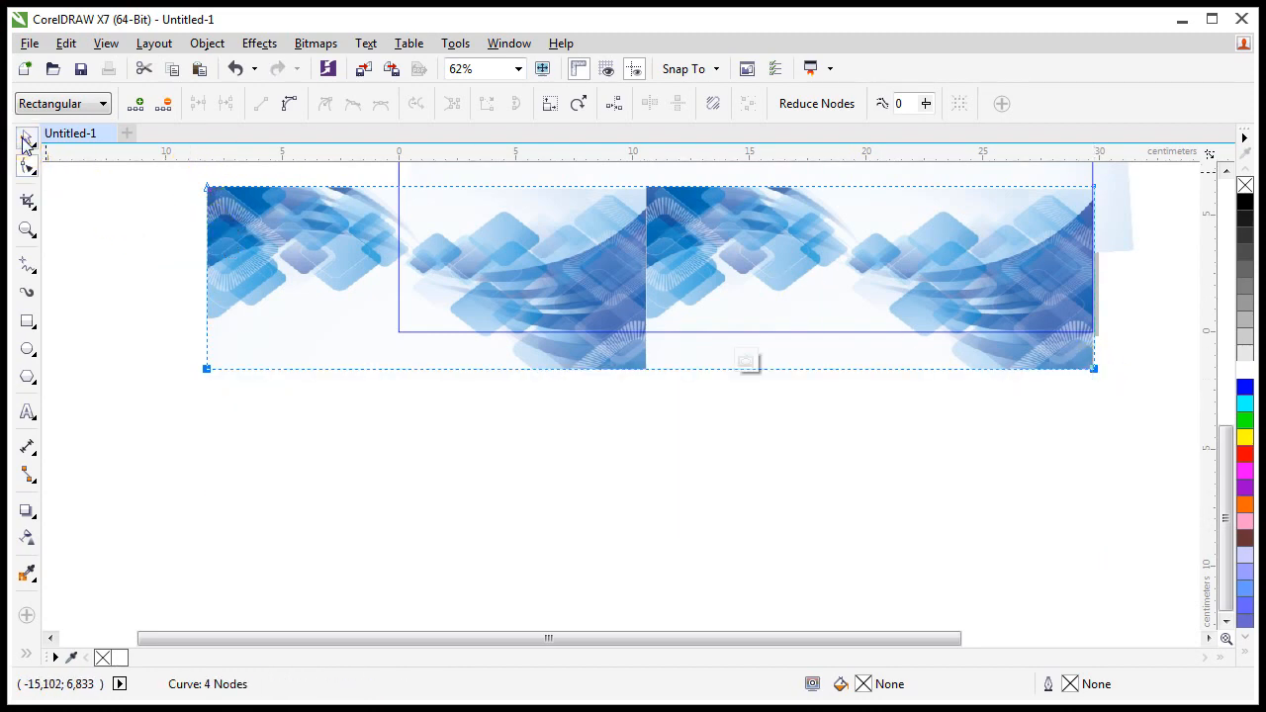
Step: Move the blue pattern strip down to the bottom of the page
left_click(26, 140)
left_click_drag(310, 218, 409, 291)
scroll(460, 238, "down", 3)
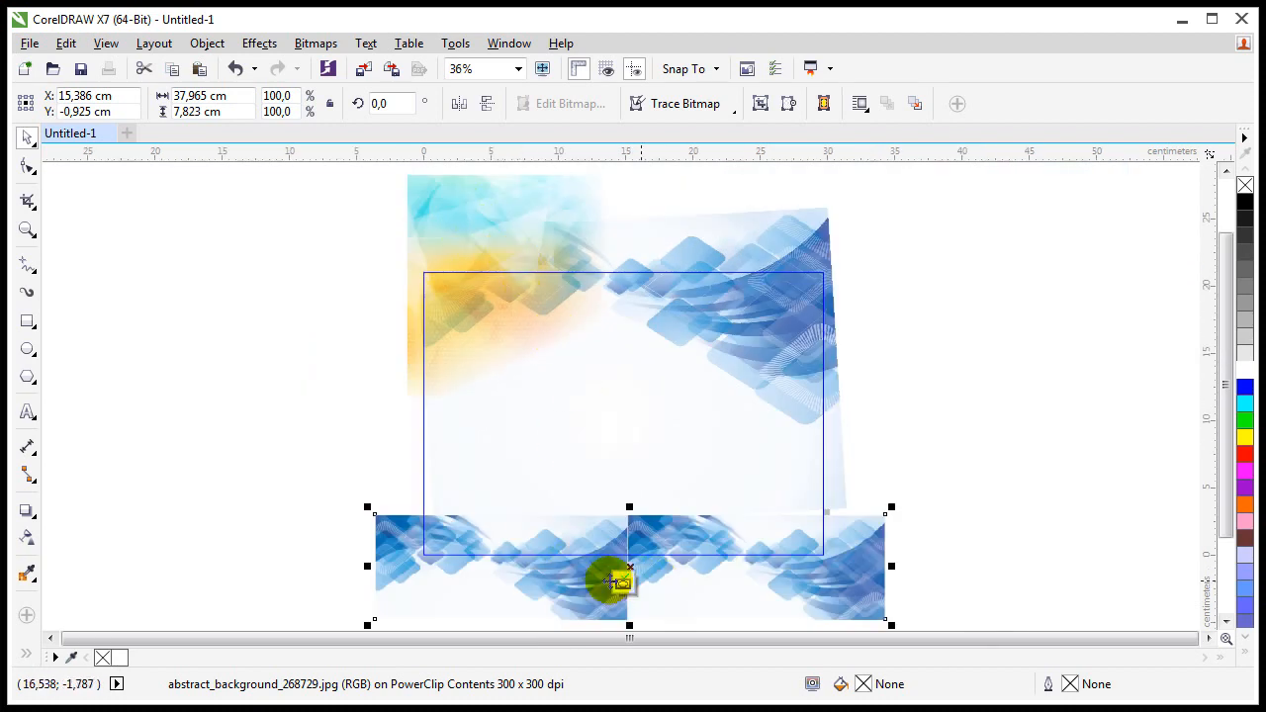
scroll(613, 581, "up", 2)
scroll(472, 532, "down", 3)
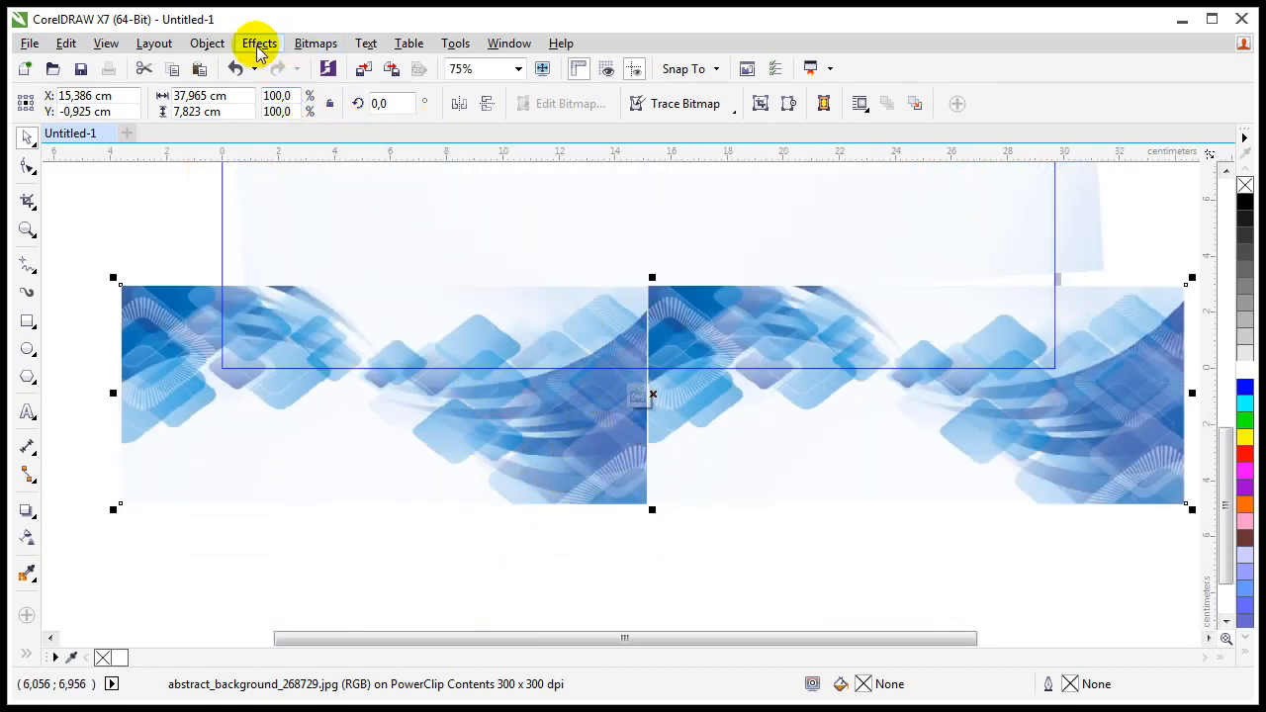
Step: Apply the Square_1 Frame effect to the strip with opacity 96, horizontal 90, vertical 108
left_click(302, 50)
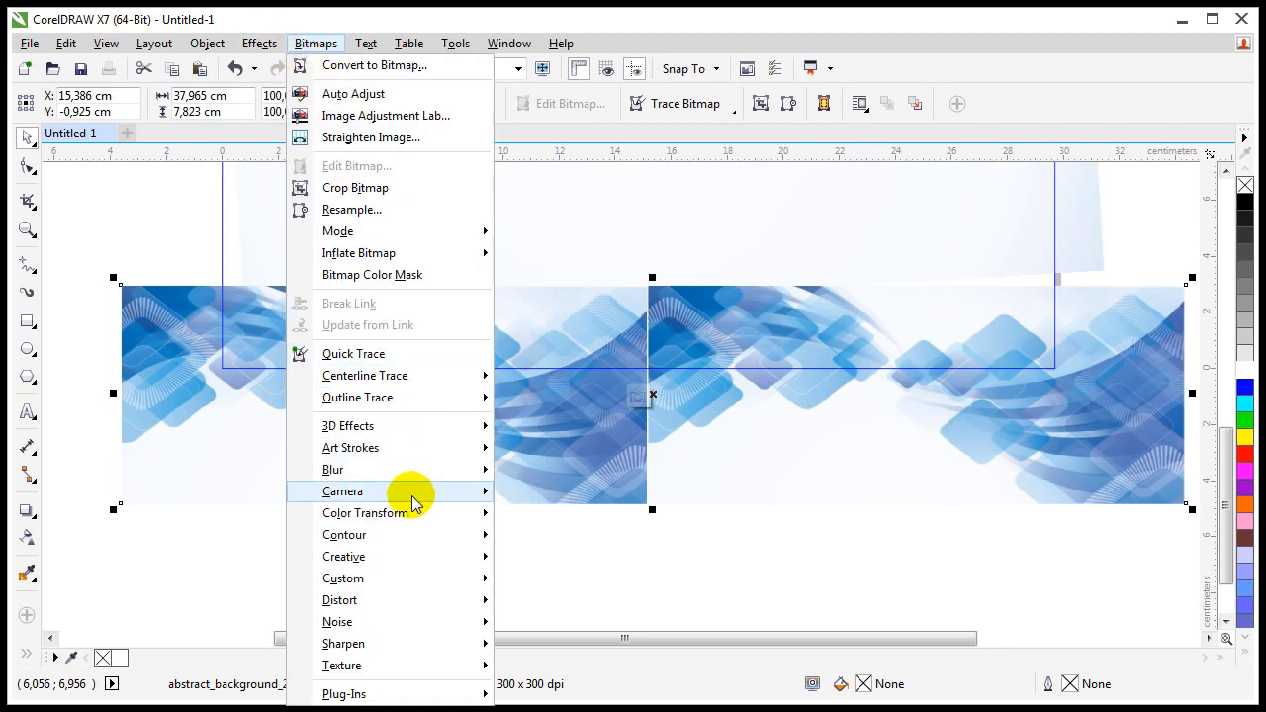
mouse_move(411, 560)
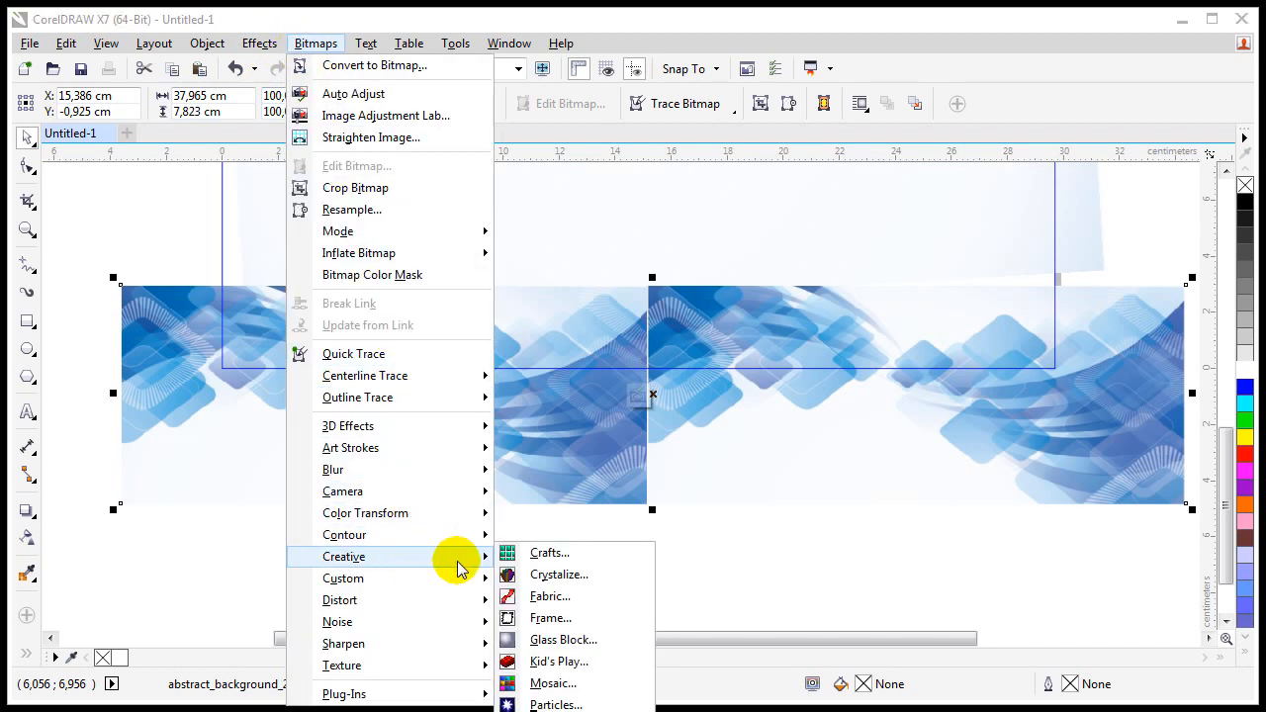
left_click(550, 613)
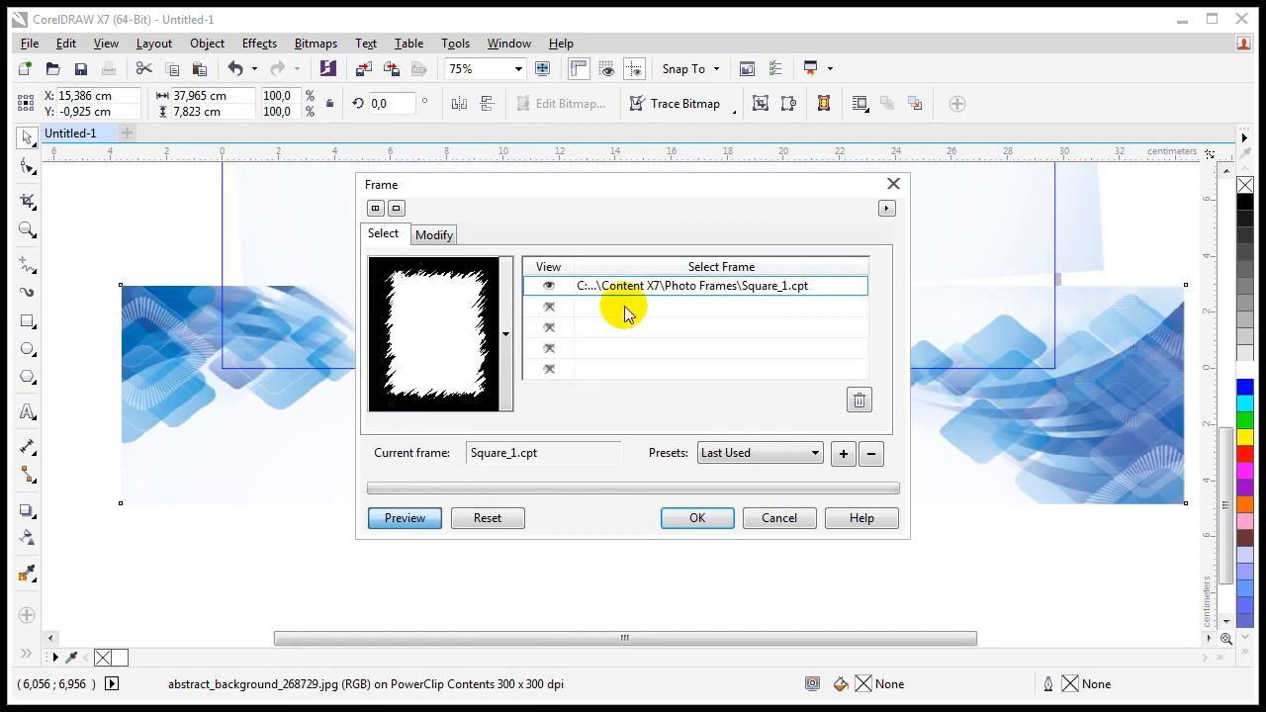
left_click_drag(682, 179, 555, 393)
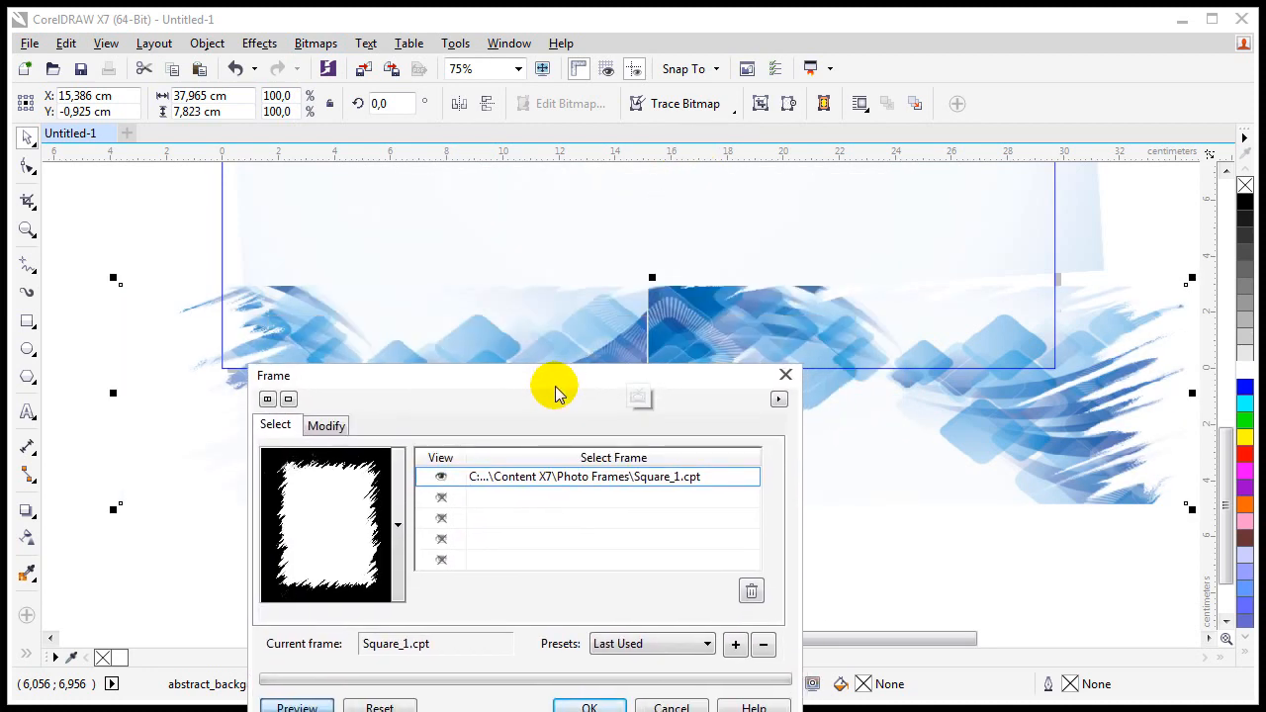
left_click(329, 521)
left_click(401, 524)
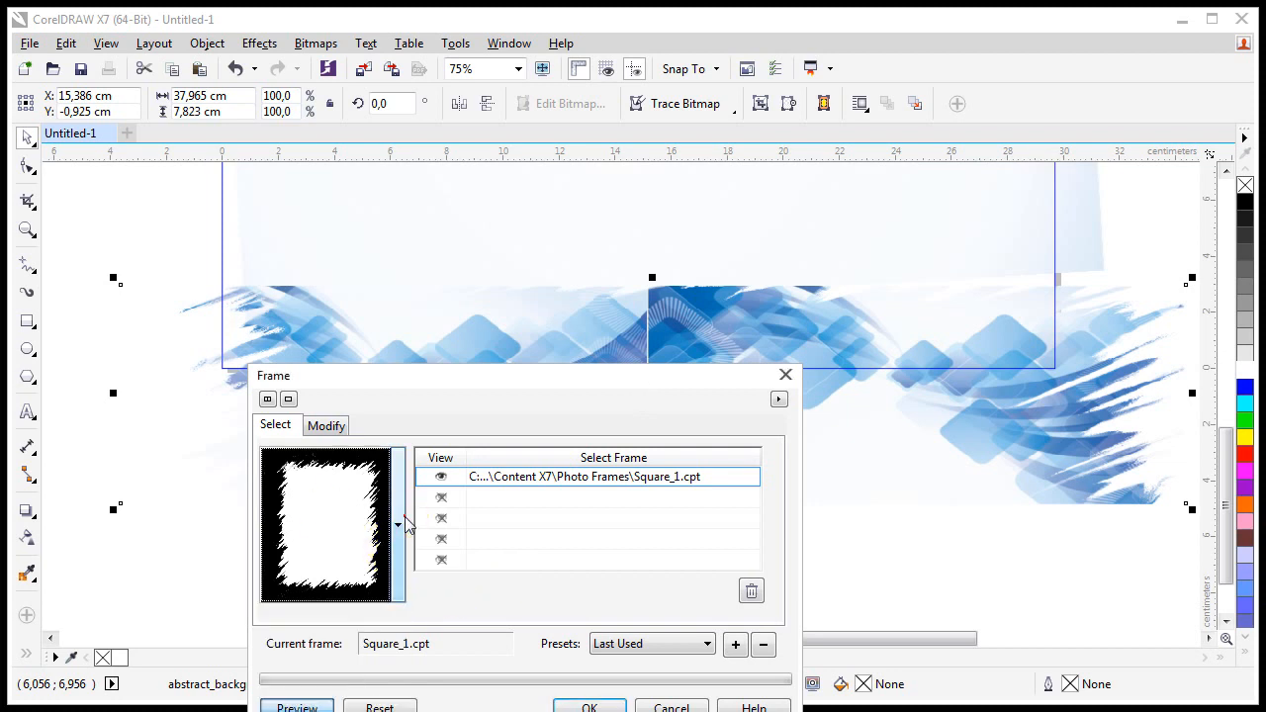
left_click(326, 425)
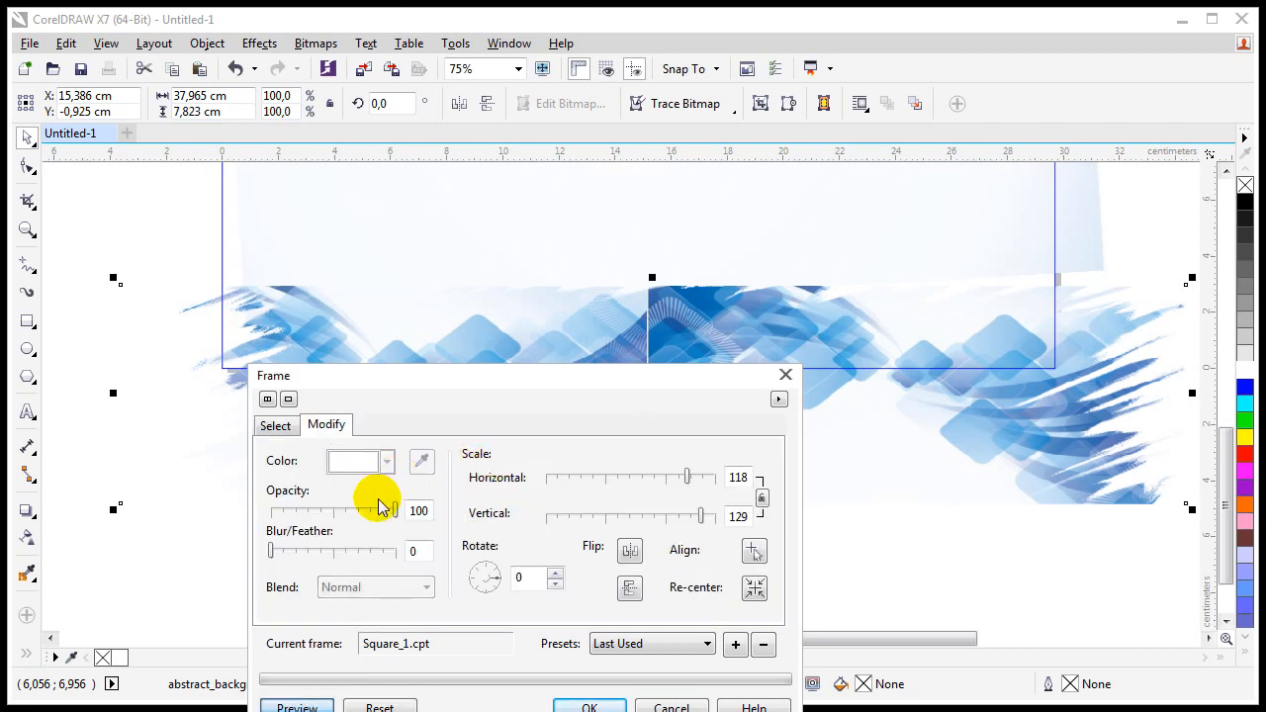
mouse_move(394, 510)
left_mouse_down()
mouse_move(364, 512)
mouse_move(394, 515)
left_mouse_up()
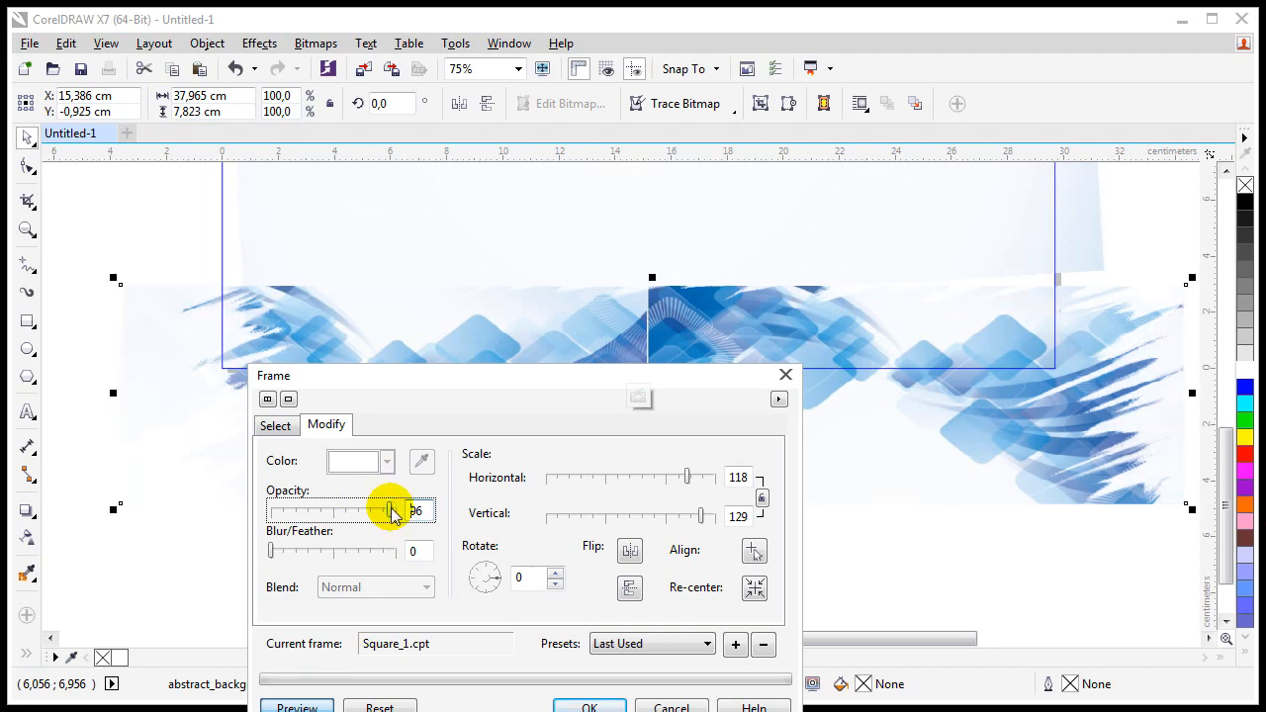
left_click_drag(687, 476, 645, 480)
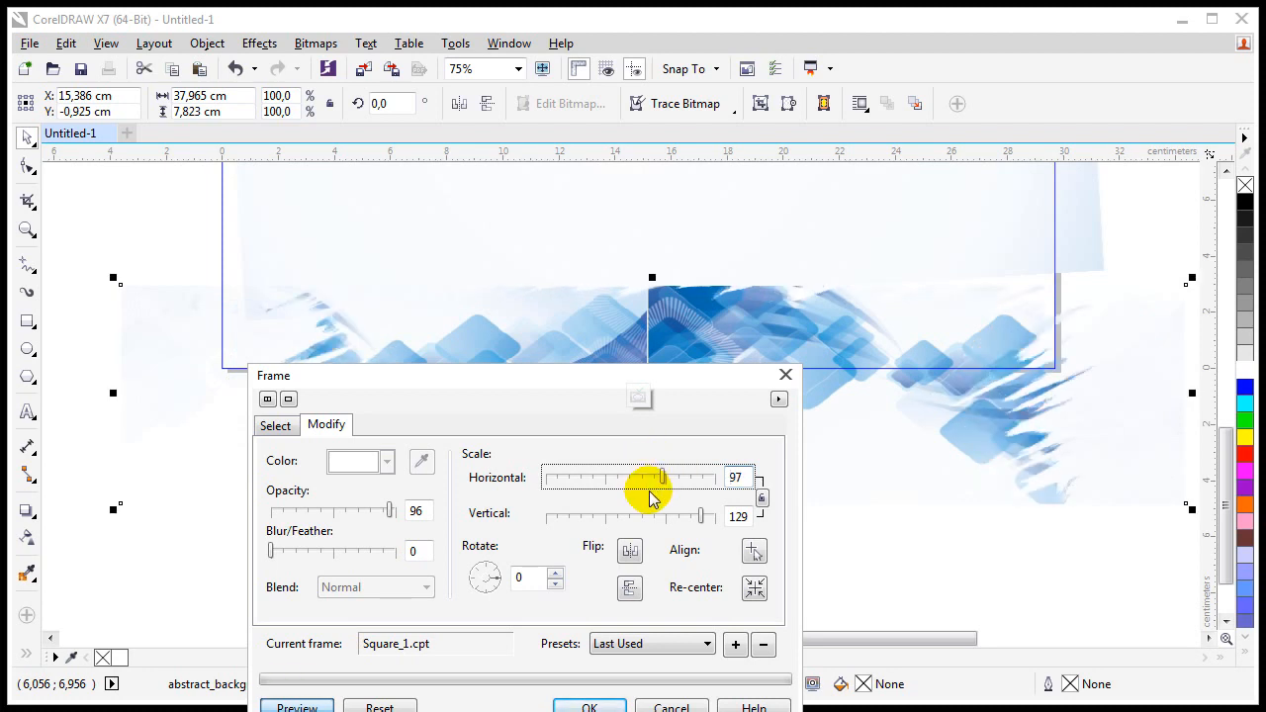
left_click(679, 518)
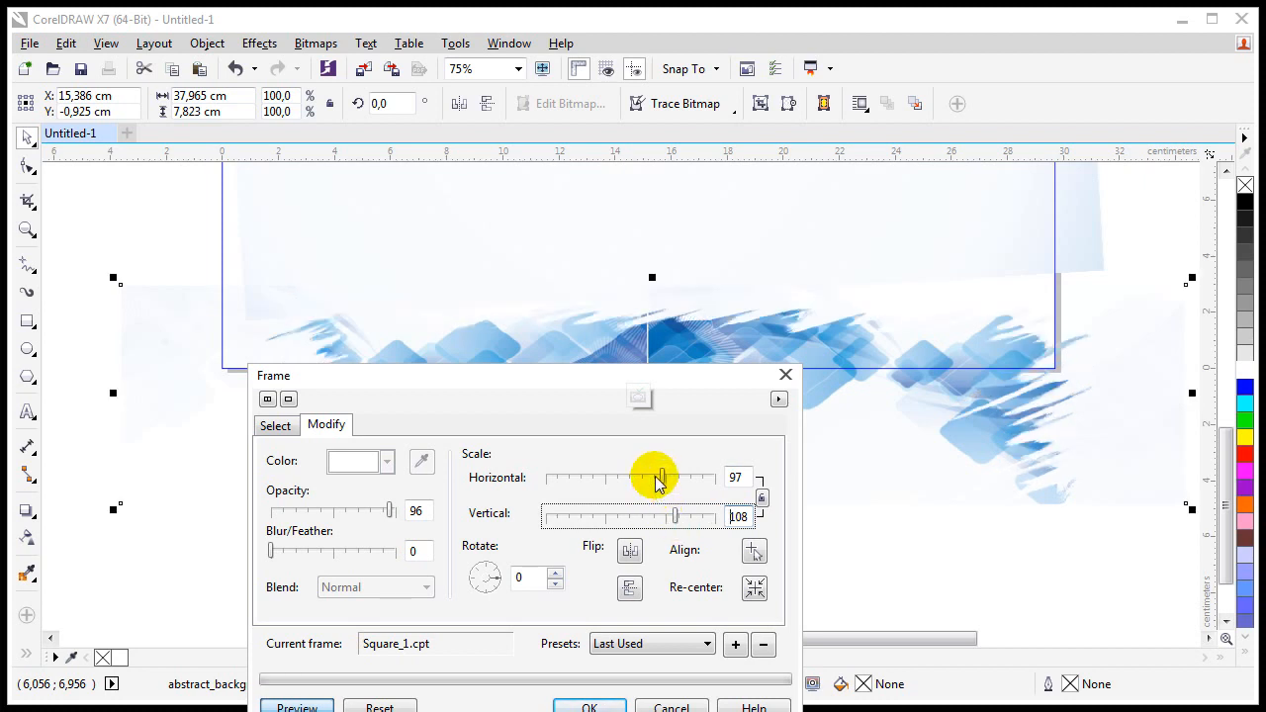
left_click_drag(658, 482, 654, 481)
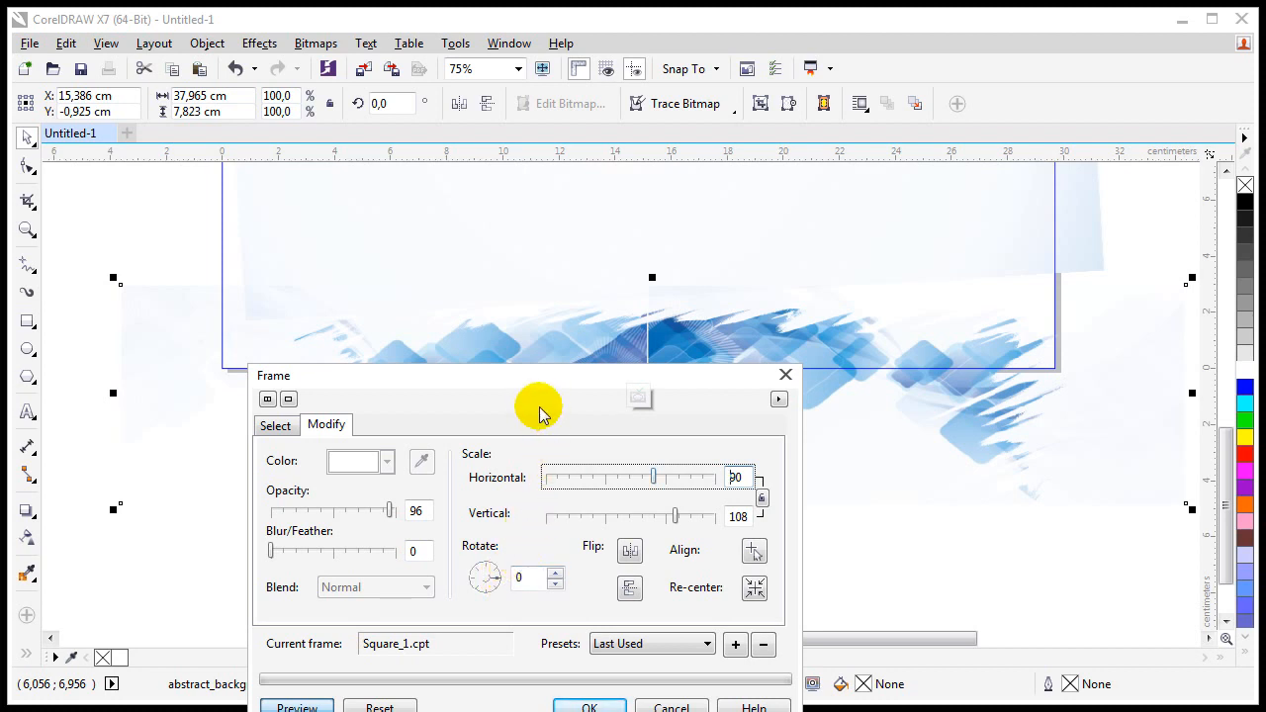
left_click(580, 706)
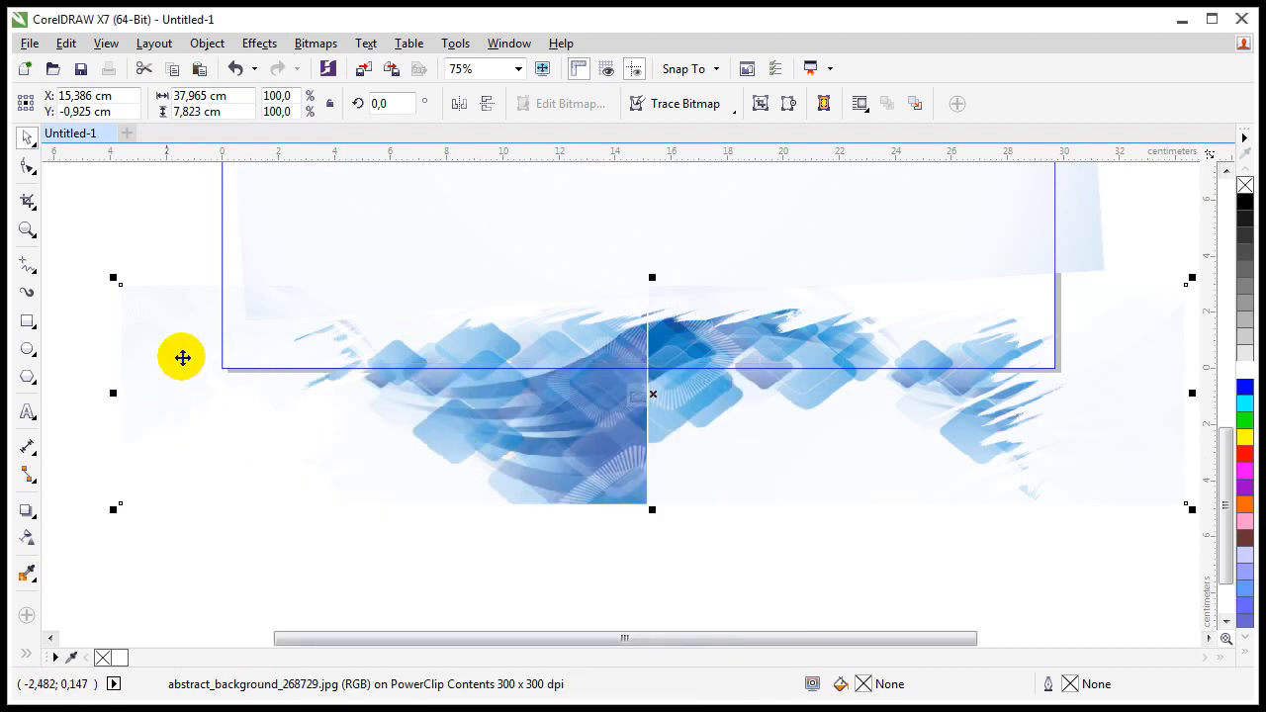
Step: Enlarge the clipped background image to 107.1% inside the PowerClip and finish editing
left_click_drag(483, 413, 438, 403)
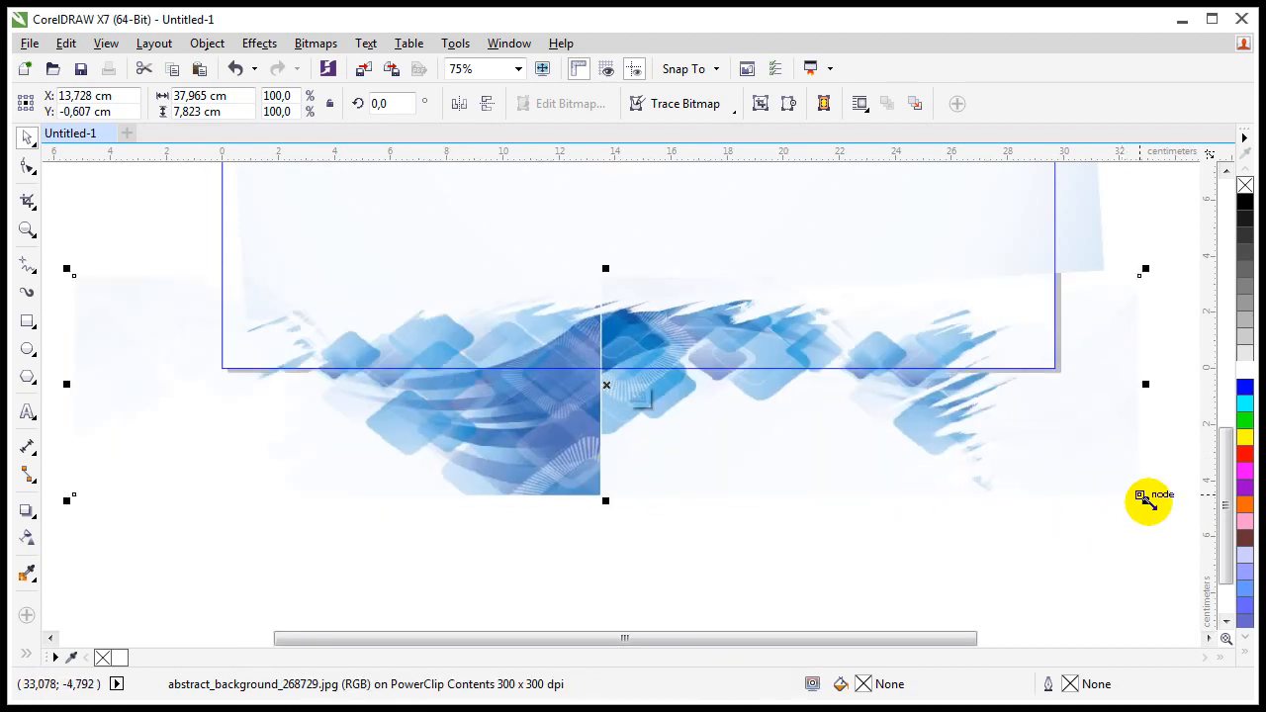
left_click_drag(1144, 502, 1182, 518)
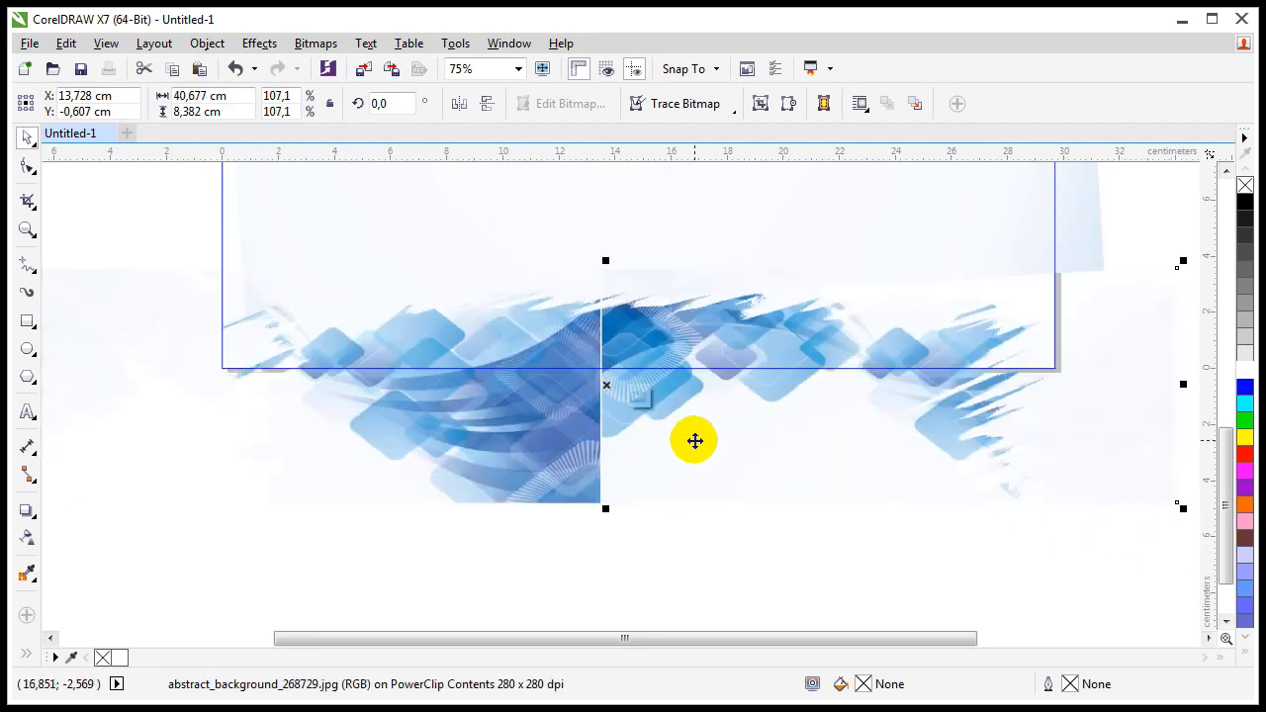
mouse_move(695, 438)
left_mouse_down()
mouse_move(712, 446)
mouse_move(694, 448)
left_mouse_up()
left_click(301, 565, "ctrl")
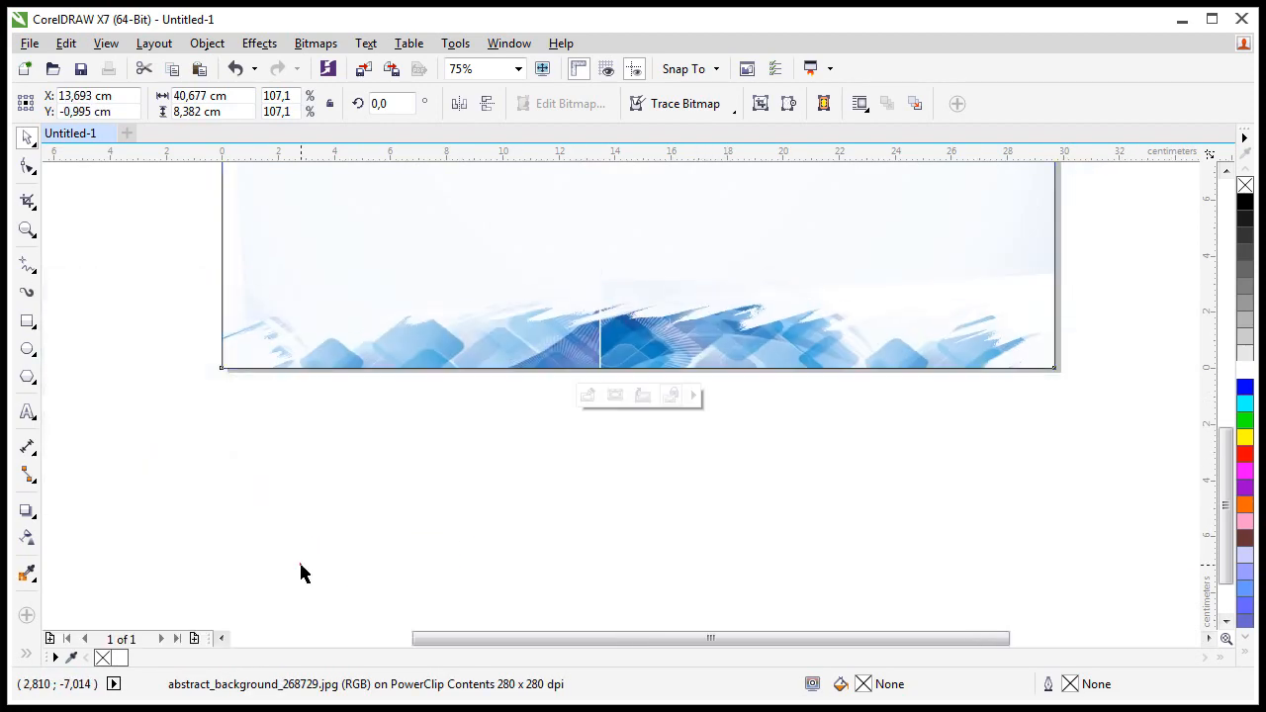
left_click(450, 490)
Step: Zoom in on the ragged-edged blue strip along the bottom of the page
key("F4")
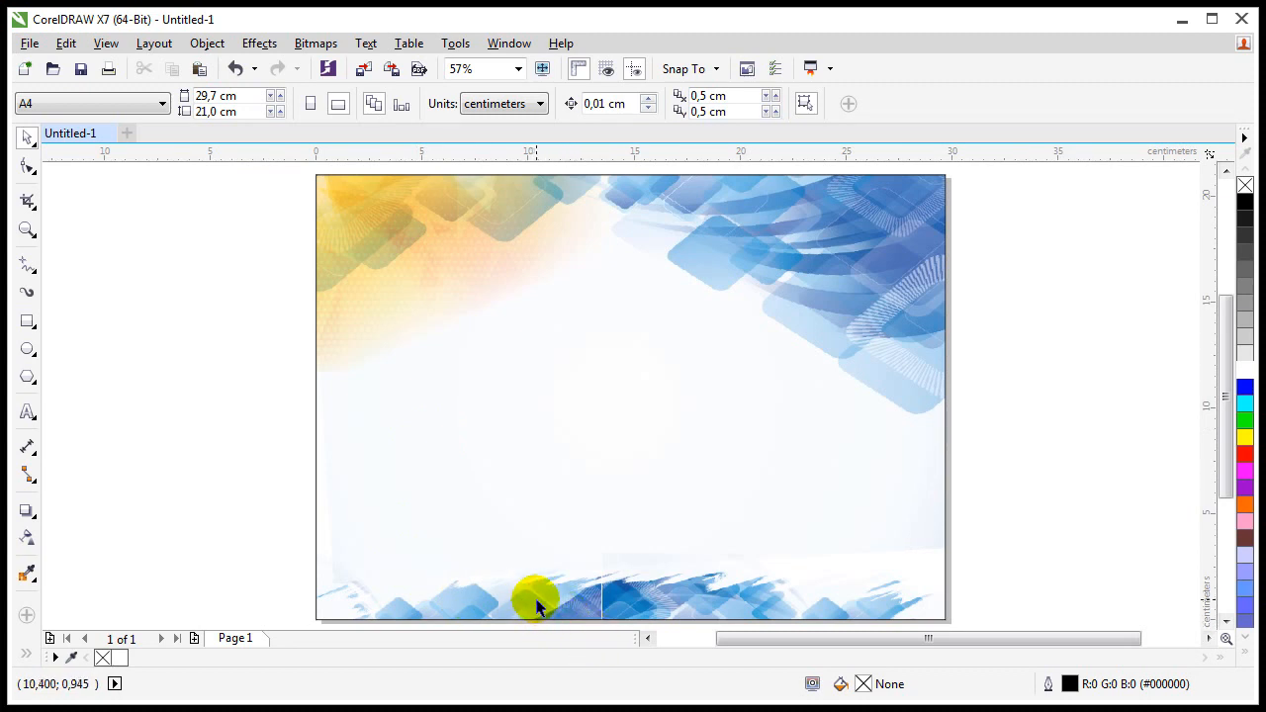
scroll(598, 608, "up", 1)
scroll(619, 589, "down", 2)
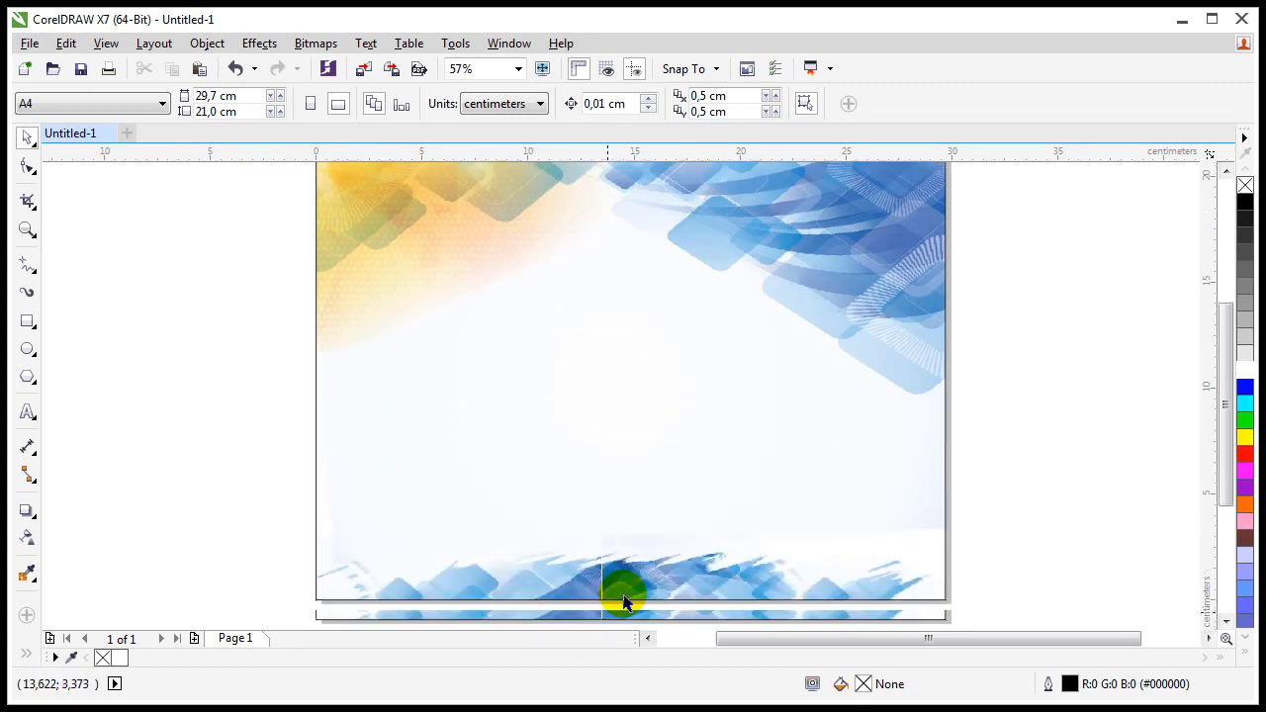
key("z")
left_click(615, 544)
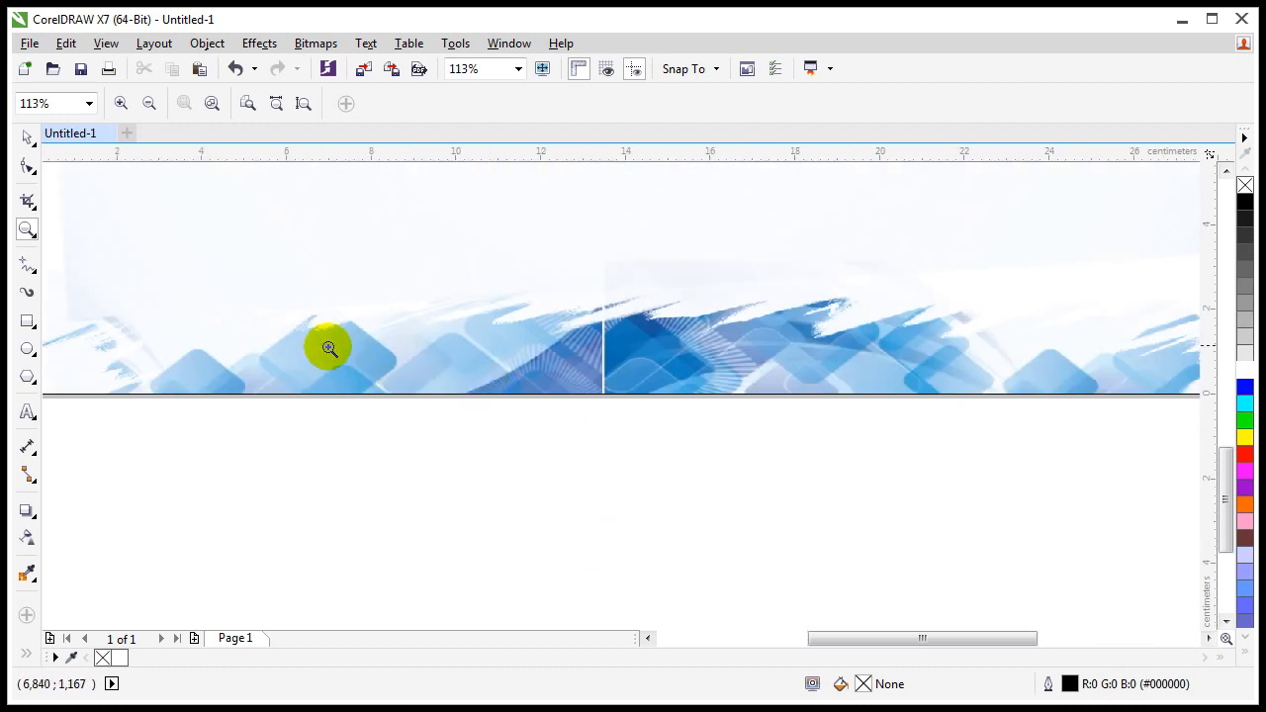
right_click(334, 351)
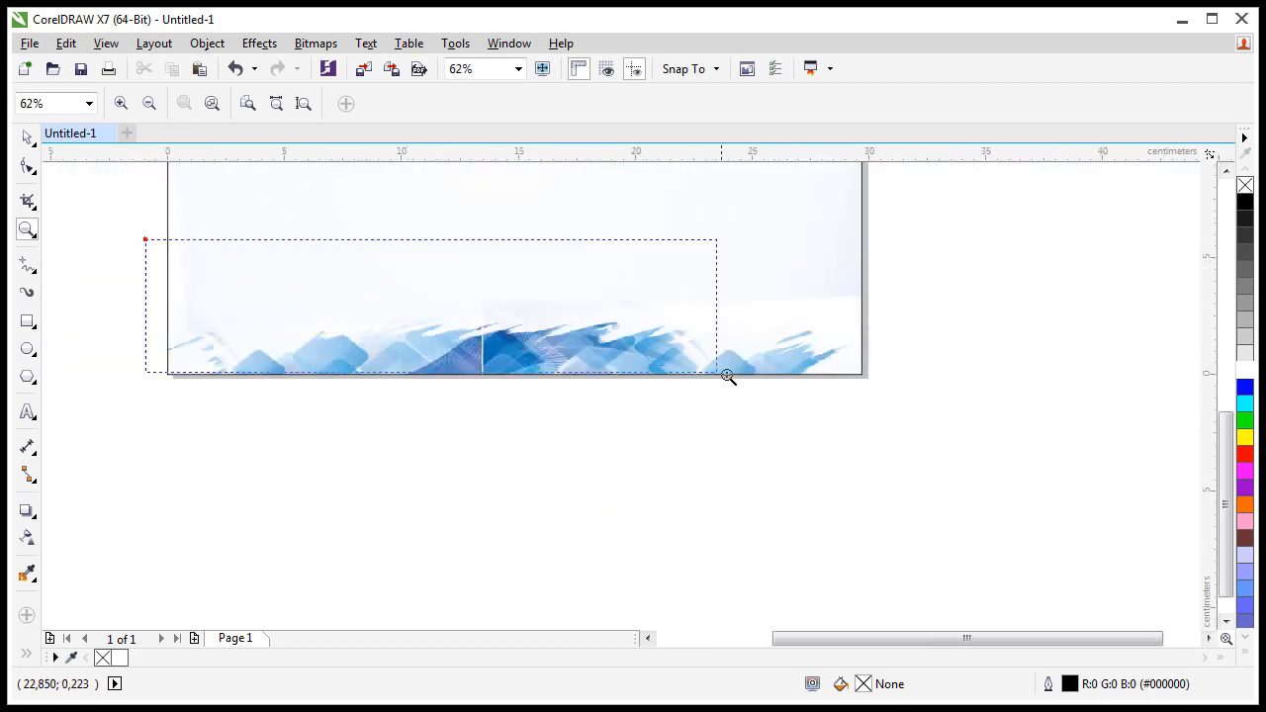
key("F4")
left_click(28, 321)
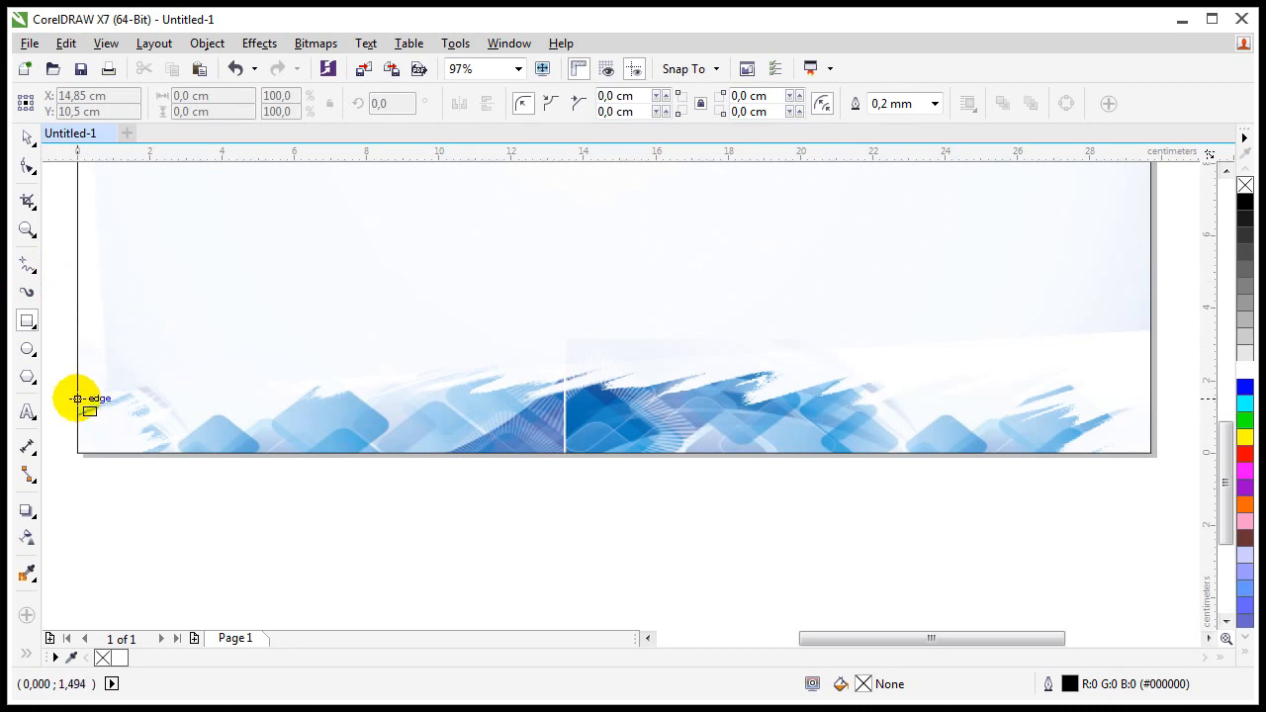
Step: Draw a 29.7 × 1.494 cm band along the page bottom, filled with sampled blue #1960A6
left_click_drag(77, 398, 1150, 453)
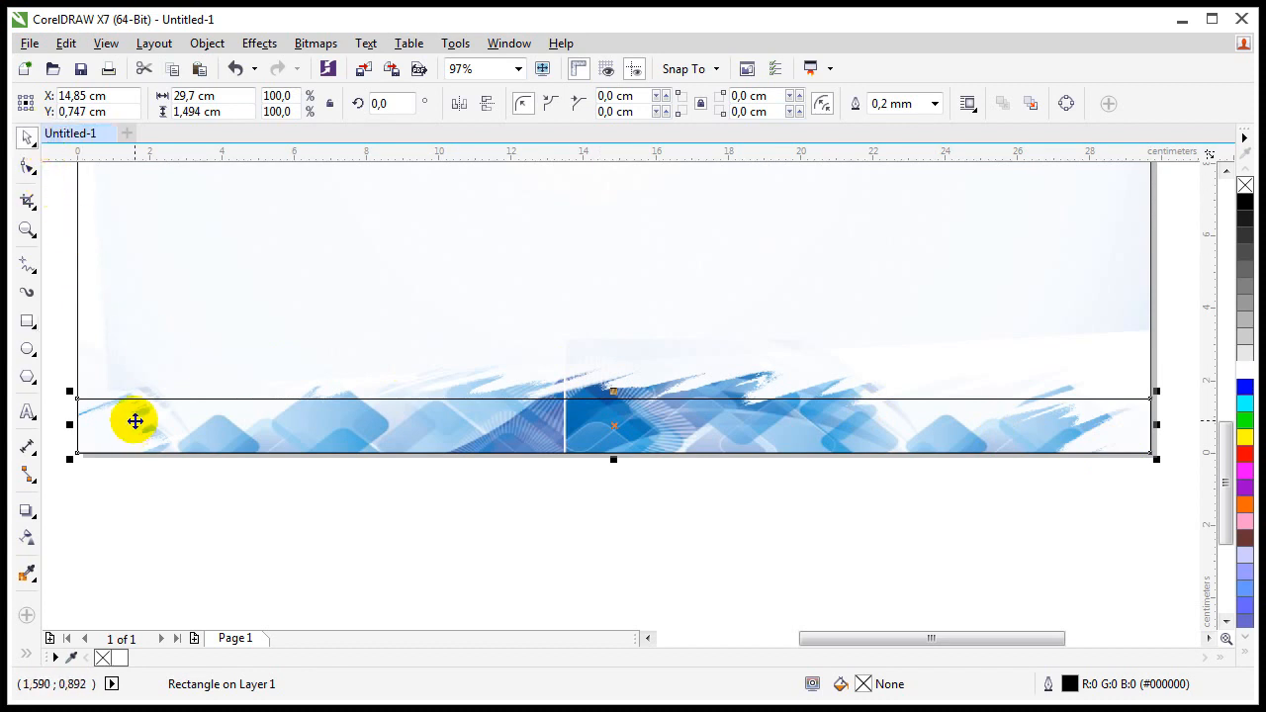
key("ctrl+q")
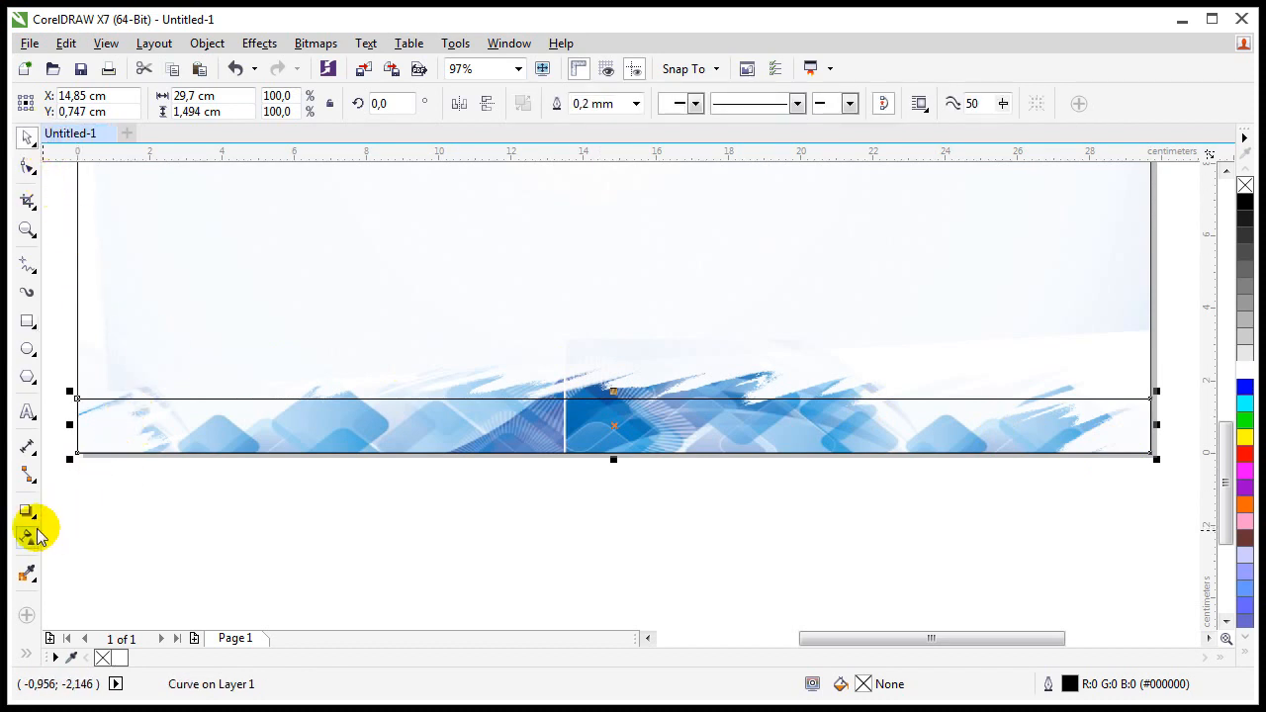
left_click(28, 574)
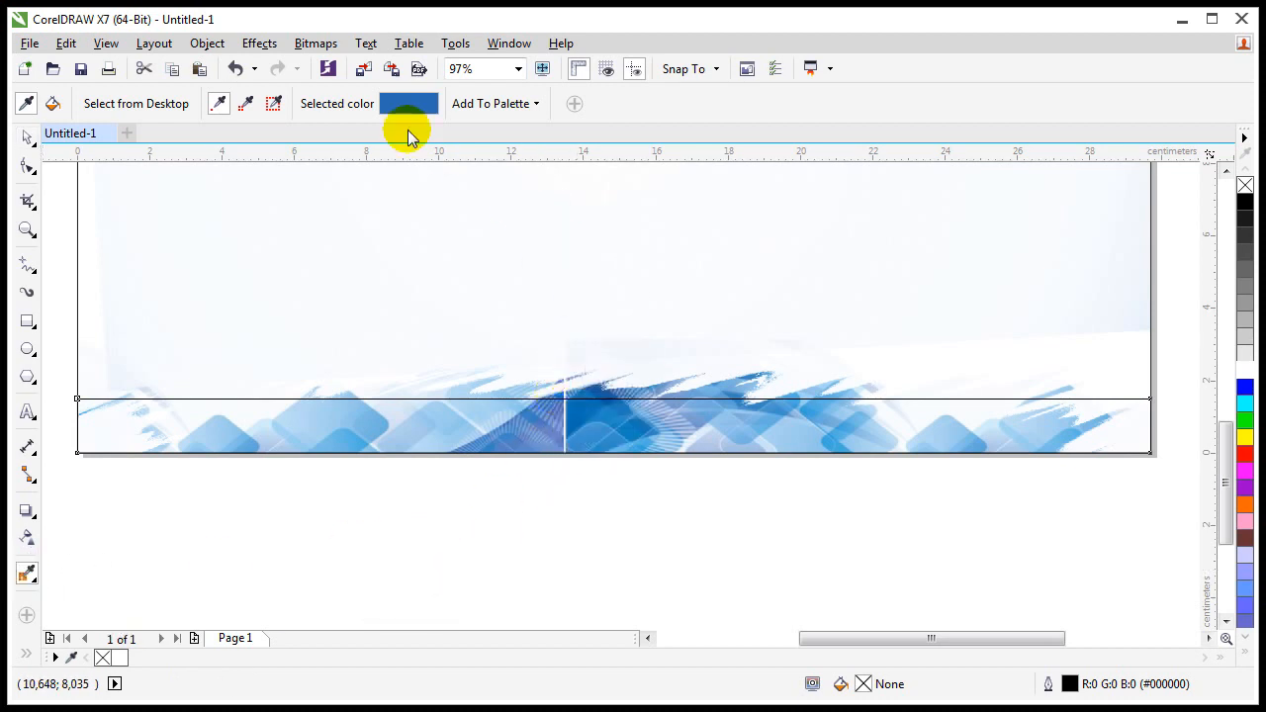
left_click(597, 385)
left_click(419, 432)
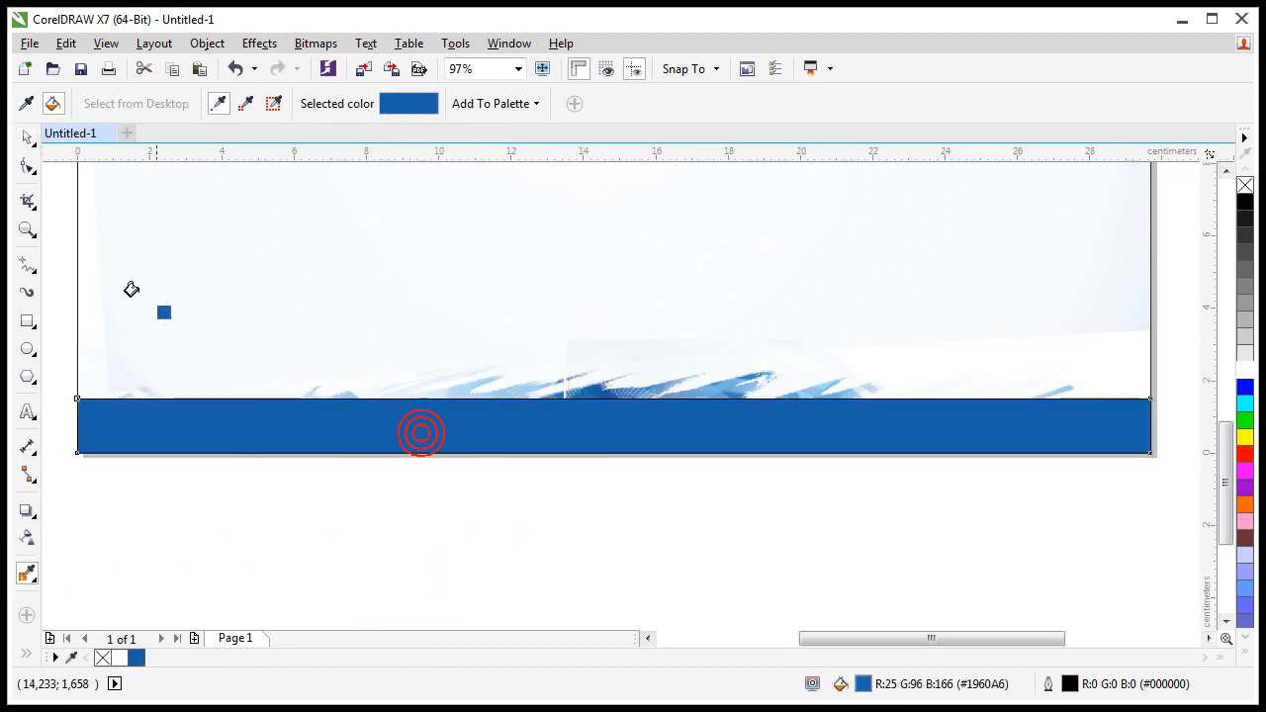
Step: Remove the blue band's outline
left_click(27, 138)
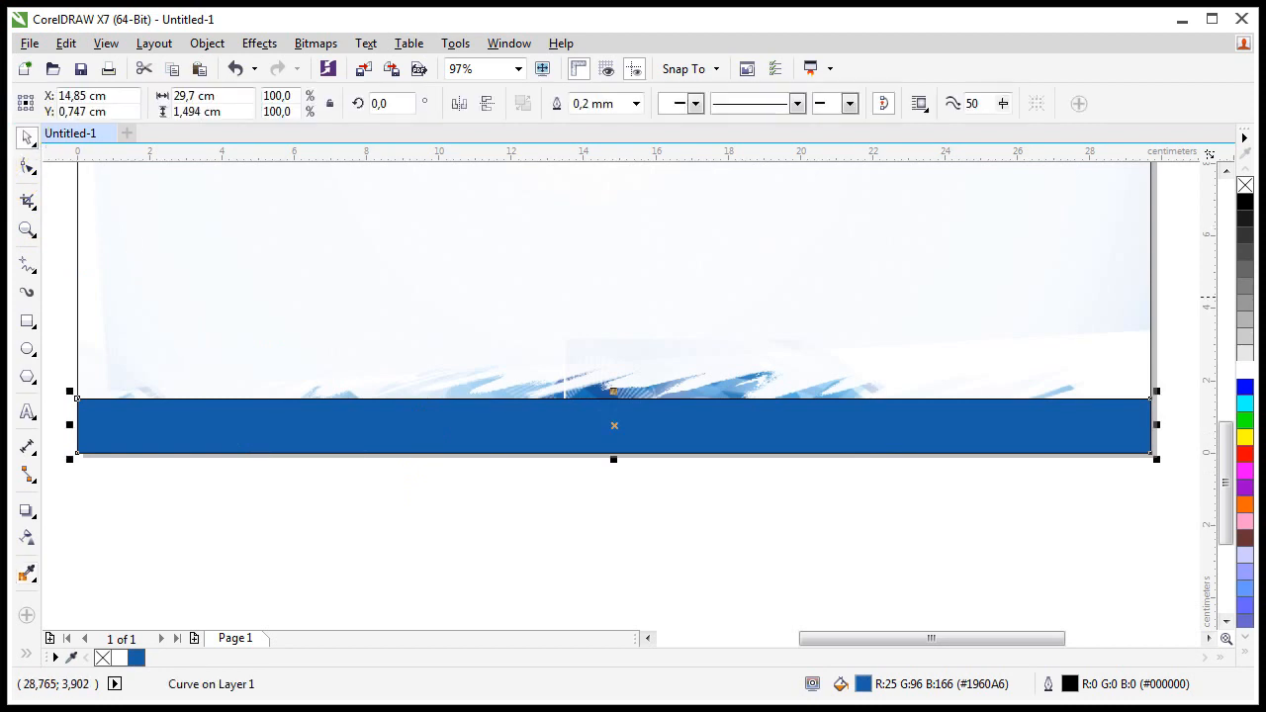
right_click(1243, 187)
left_click(903, 416)
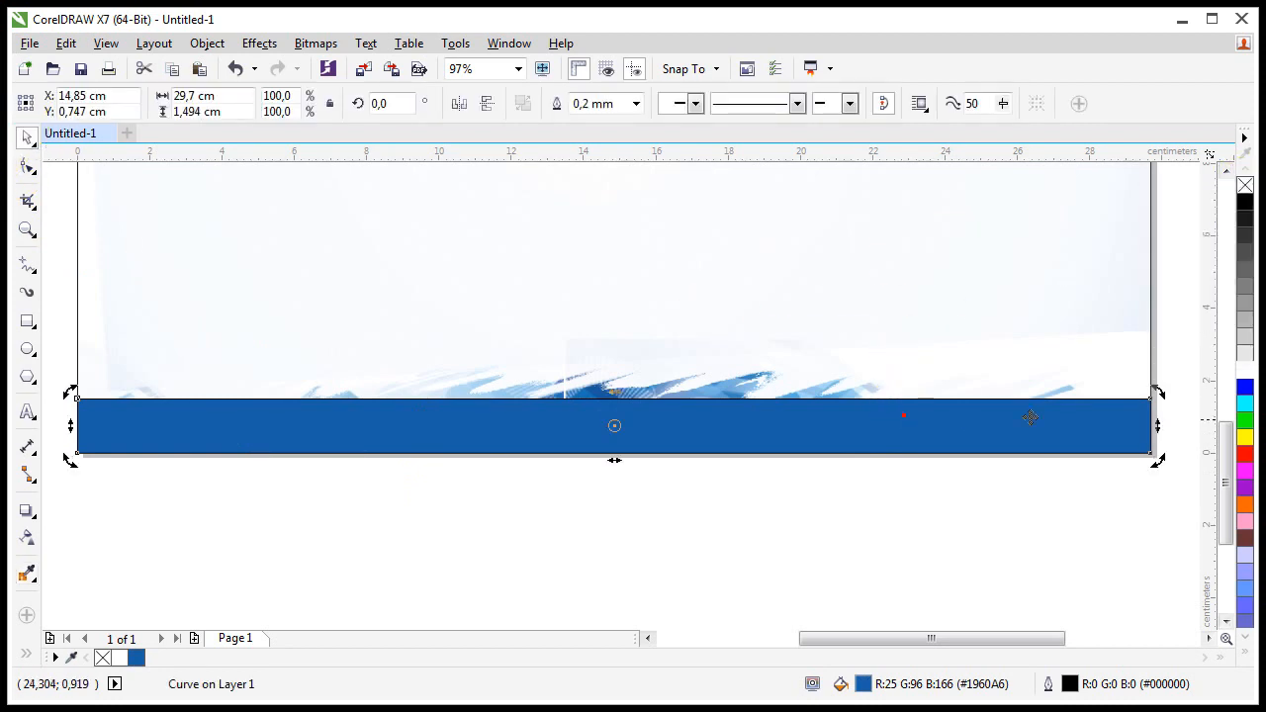
right_click(1245, 187)
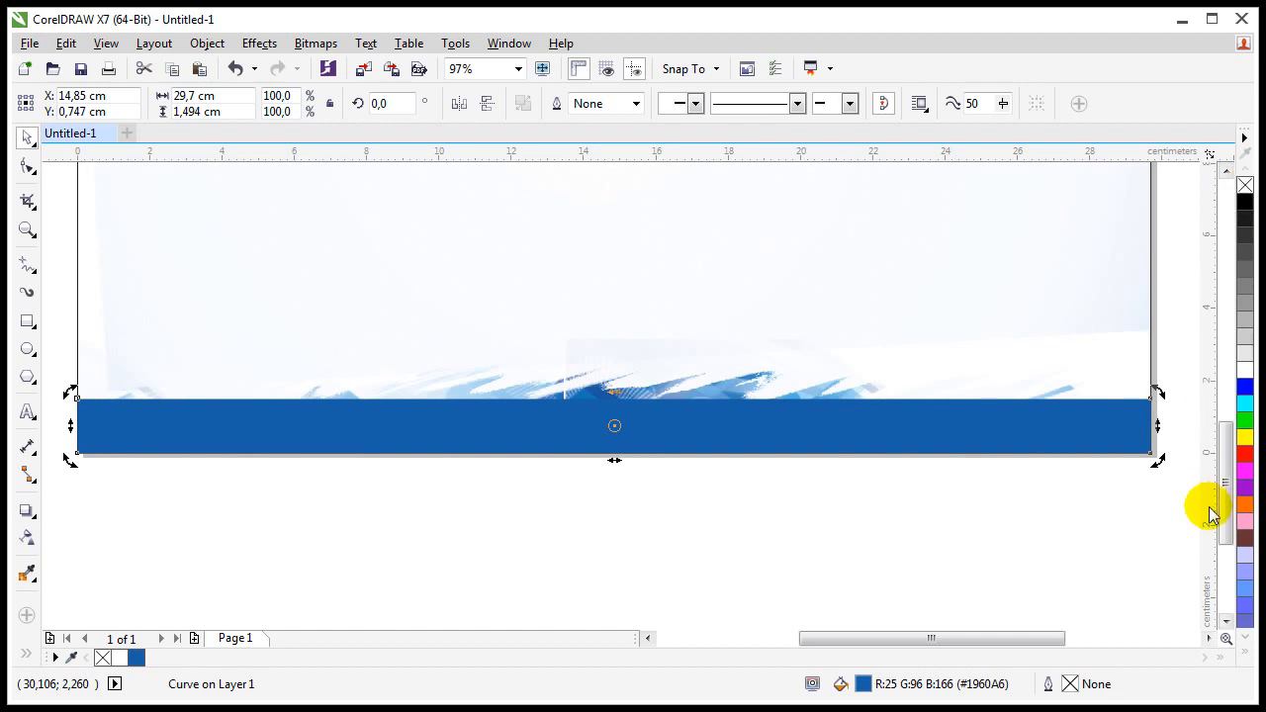
left_click(686, 532)
left_click(524, 429)
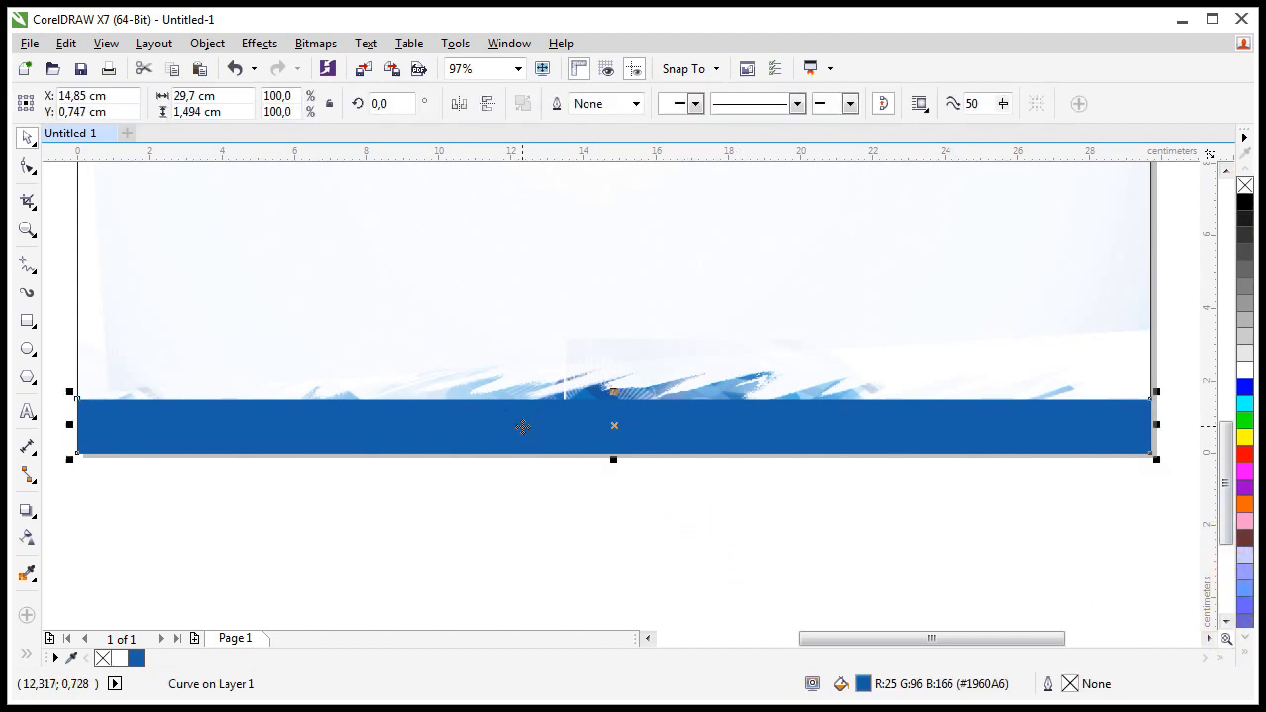
Step: Duplicate the band, halve it to 0.747 cm high, and fill it teal #99CCCC
left_click_drag(535, 440, 535, 389)
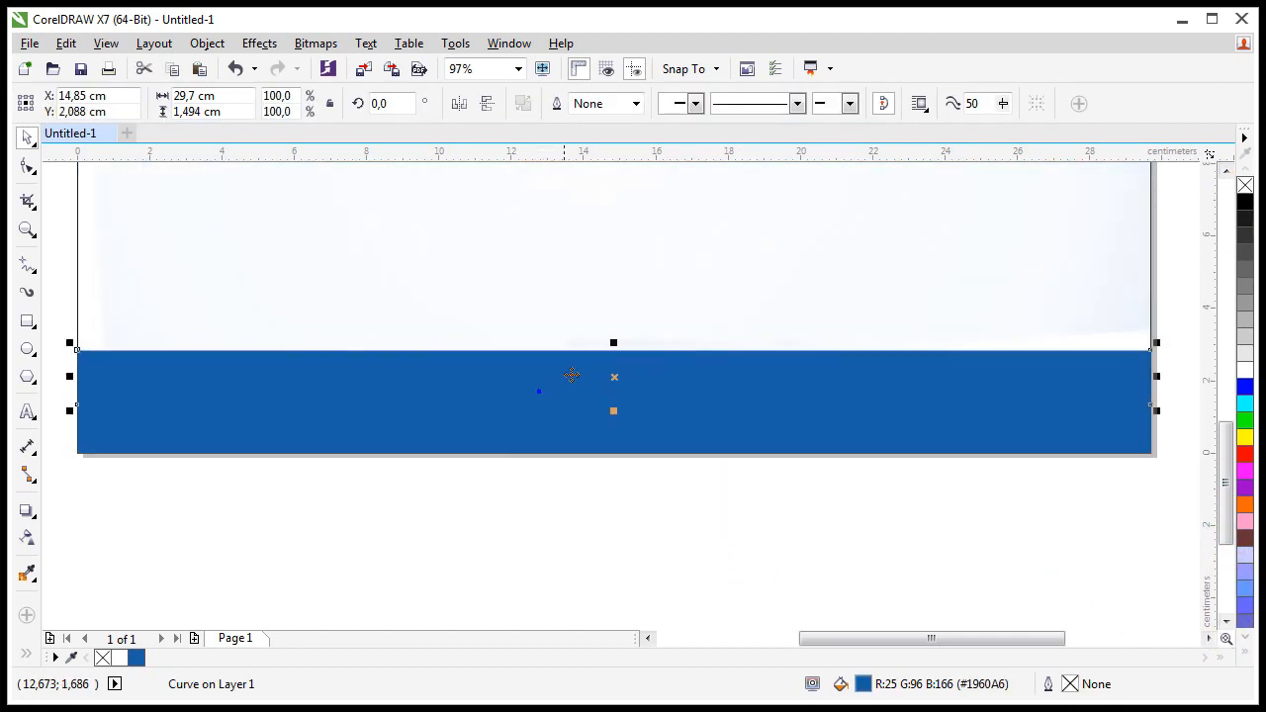
left_click_drag(616, 342, 603, 368)
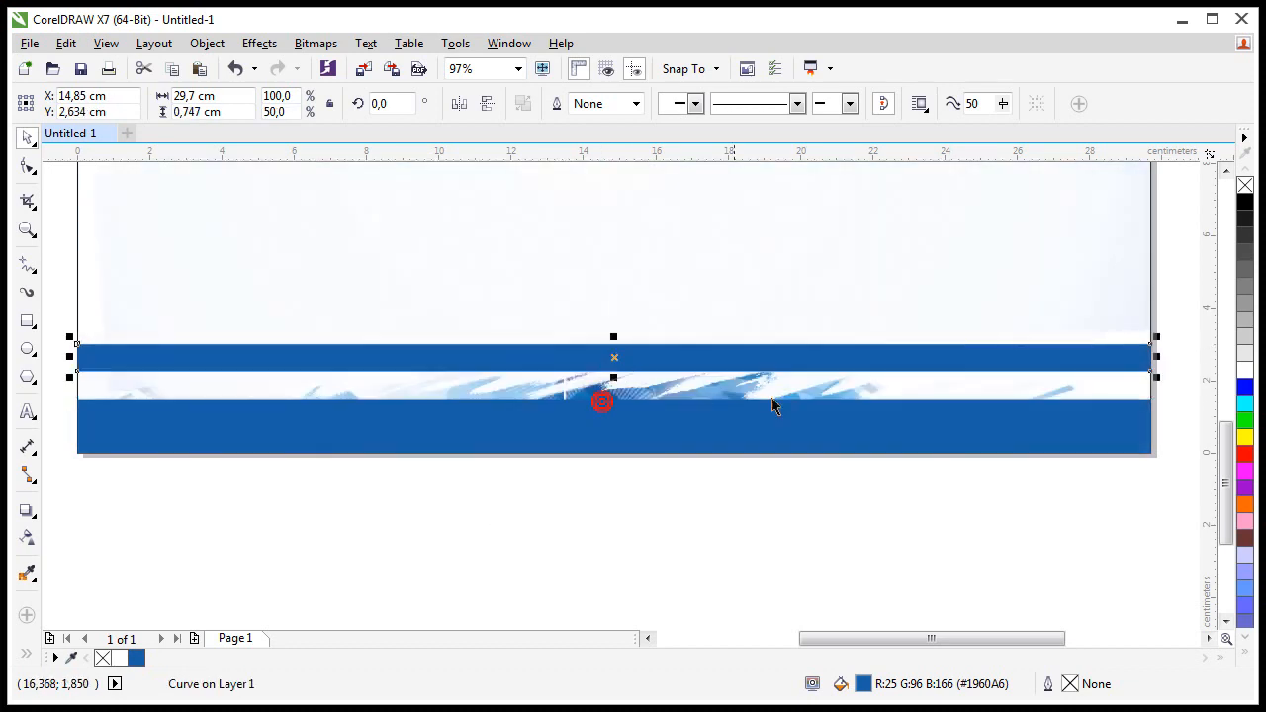
left_click(1245, 591)
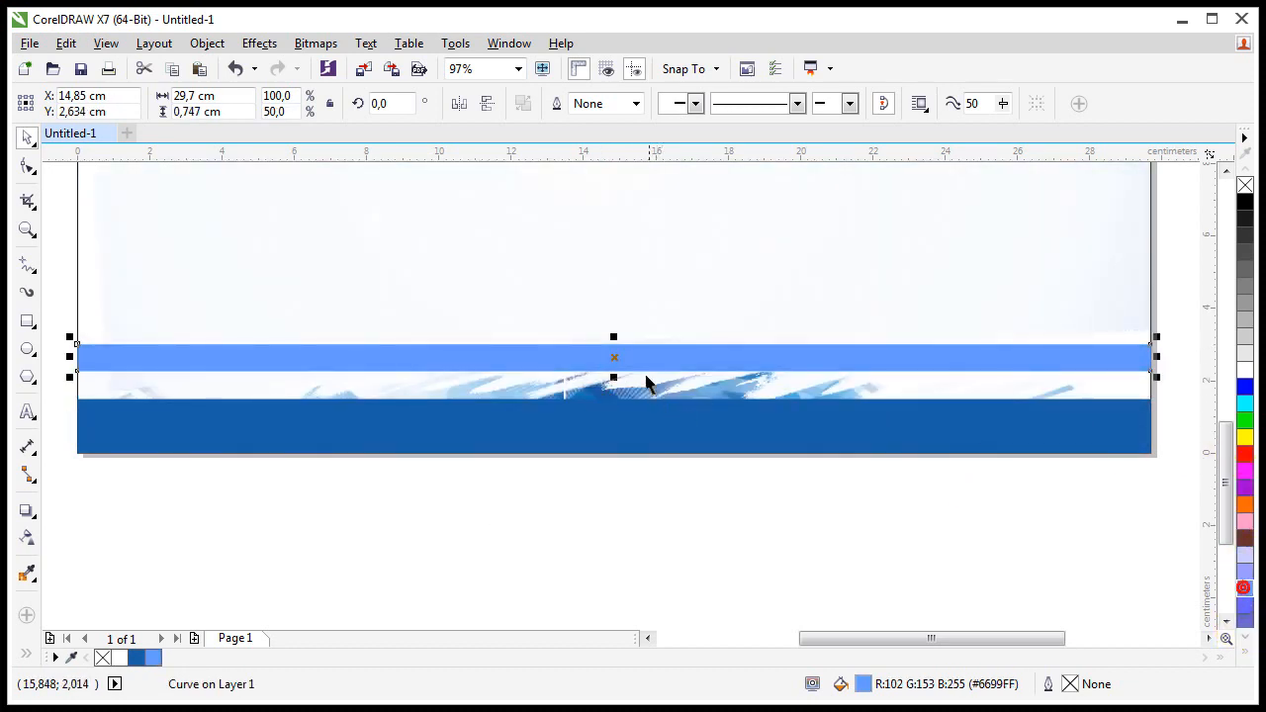
left_click(534, 351)
left_click(1232, 643)
left_click(1248, 637)
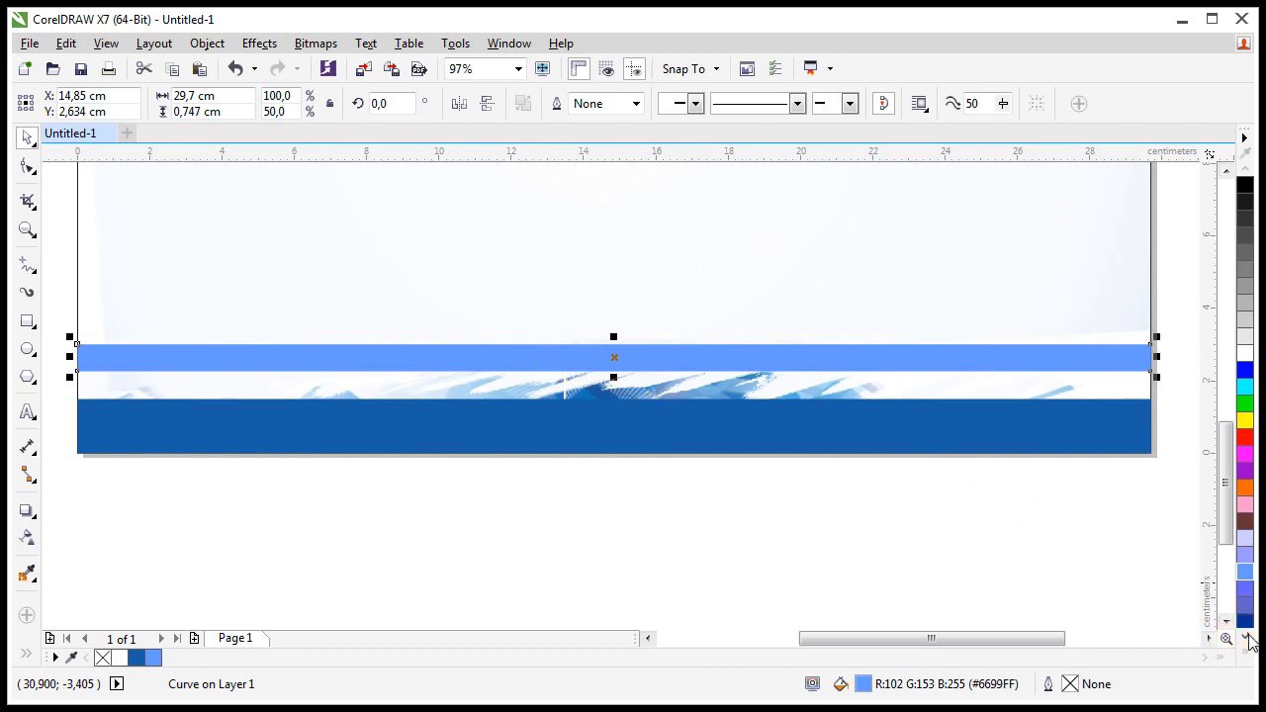
left_click(1246, 643)
left_click(1245, 643)
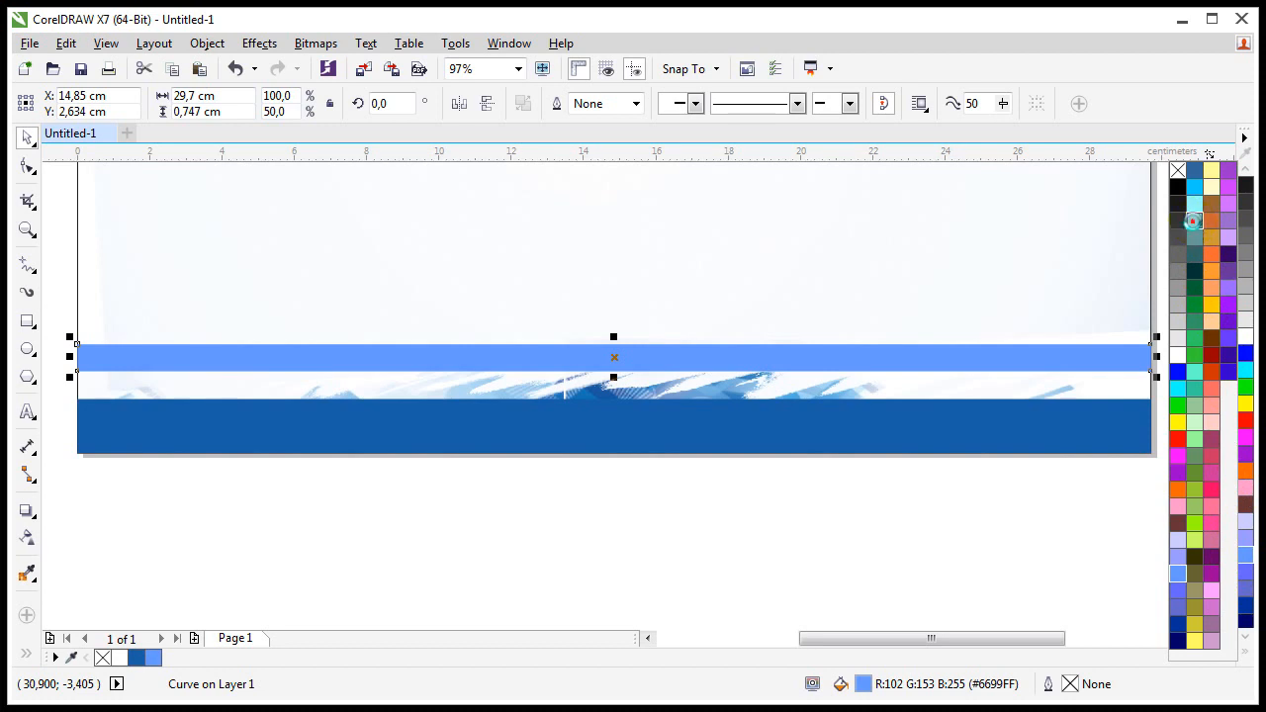
left_click(1192, 221)
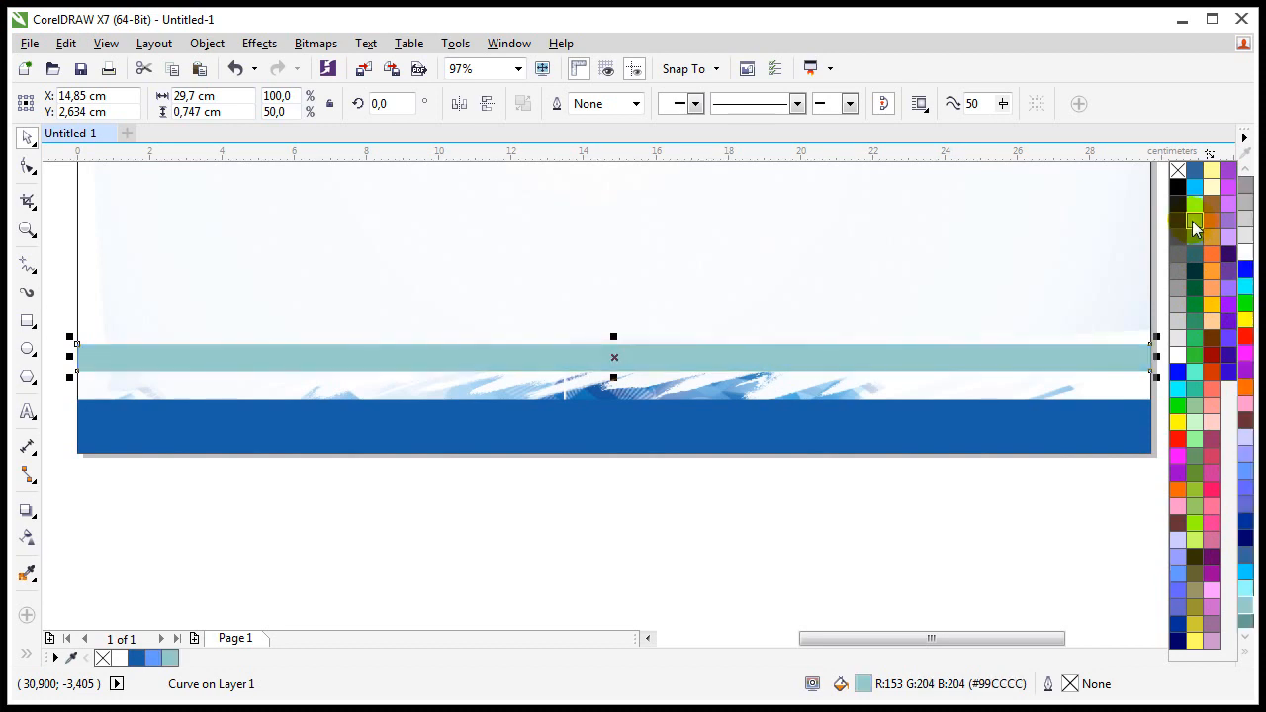
left_click(587, 356)
Step: Move the teal strip down to sit directly on top of the blue band
left_click_drag(590, 357, 617, 405)
left_click(537, 498)
left_click(519, 437)
left_click(583, 492)
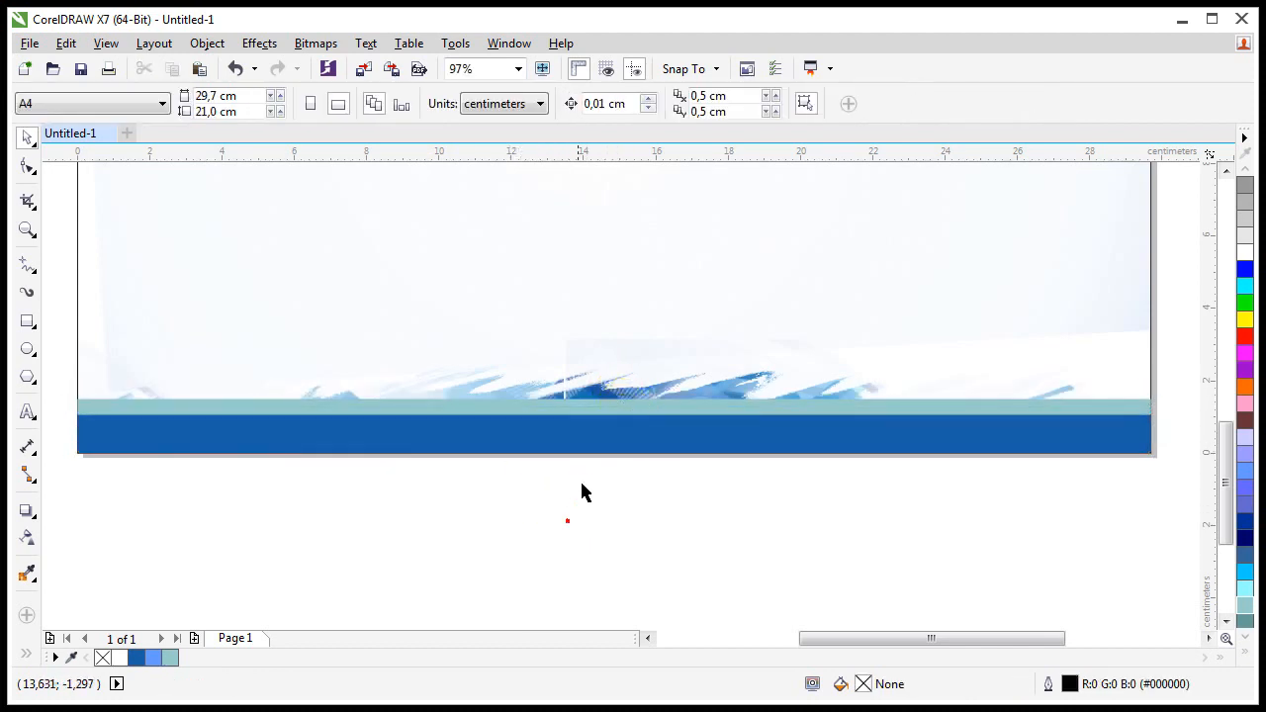
Step: Shift the PowerClipped background image upward so its blue wave artwork sits just above the bands
key("shift+F4")
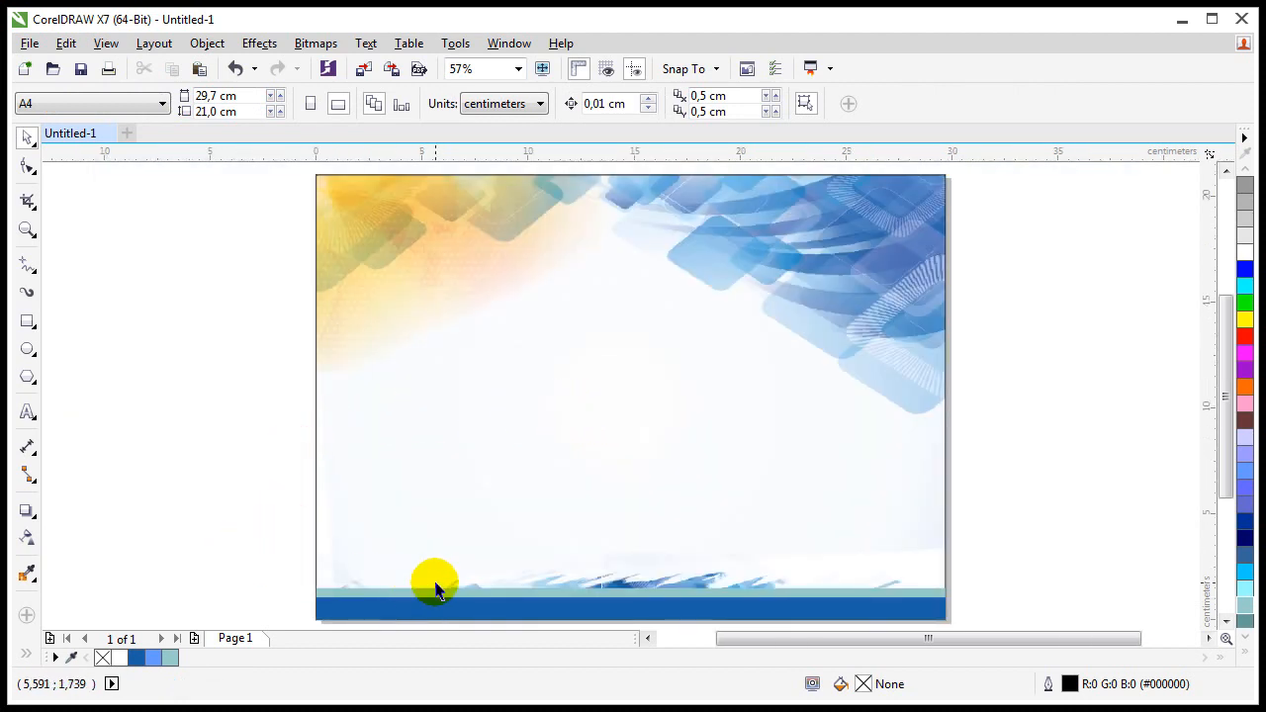
left_click(610, 582)
left_click(614, 578)
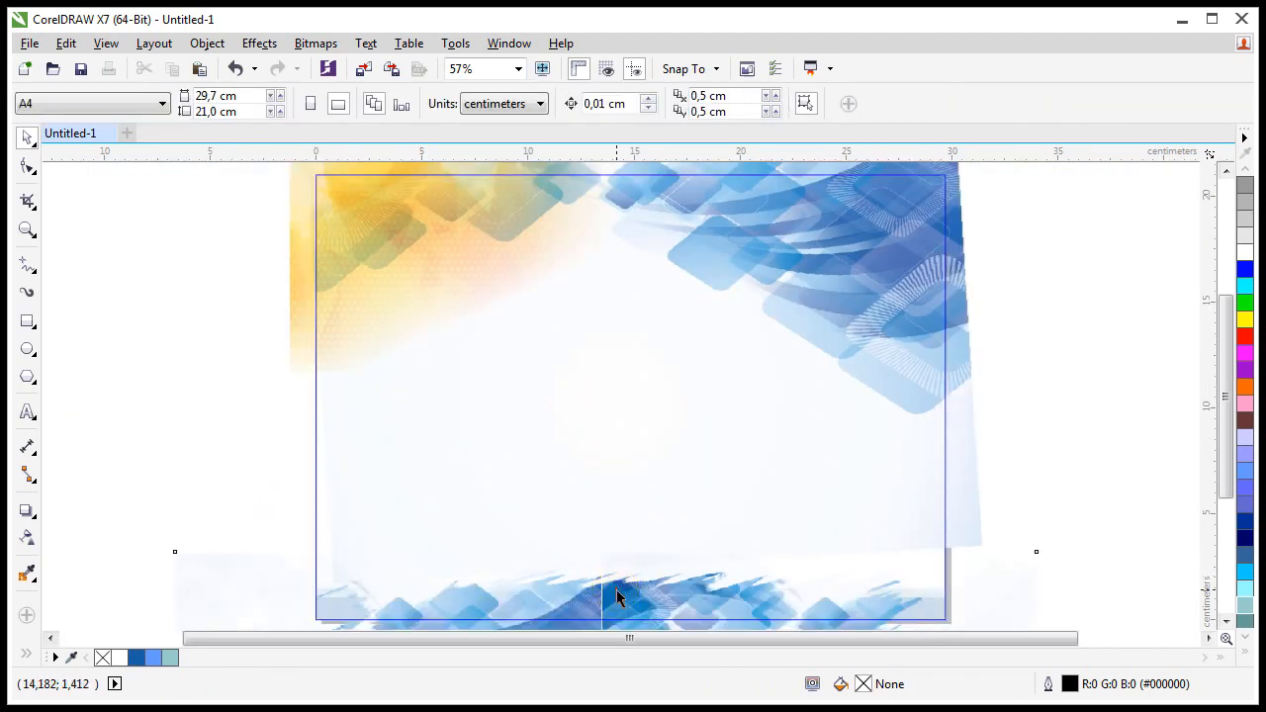
left_click_drag(616, 597, 605, 576)
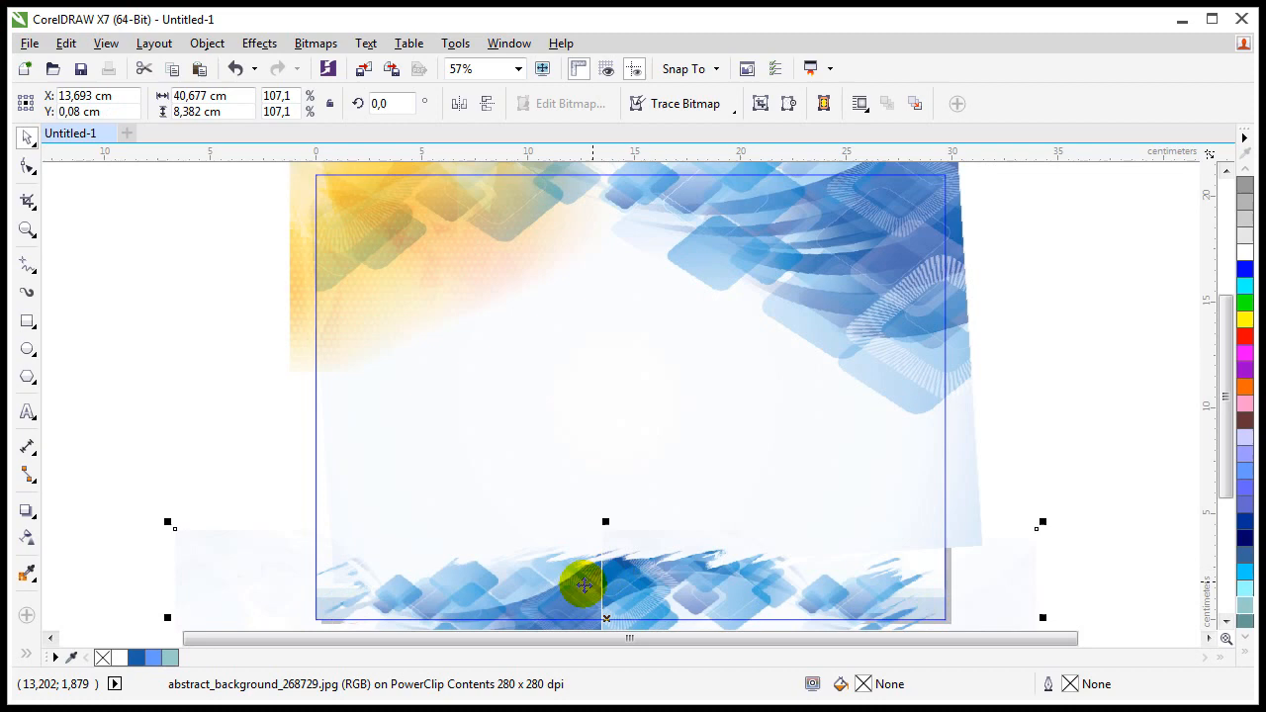
left_click(236, 452, "ctrl")
scroll(435, 506, "down", 1)
scroll(495, 514, "up", 1)
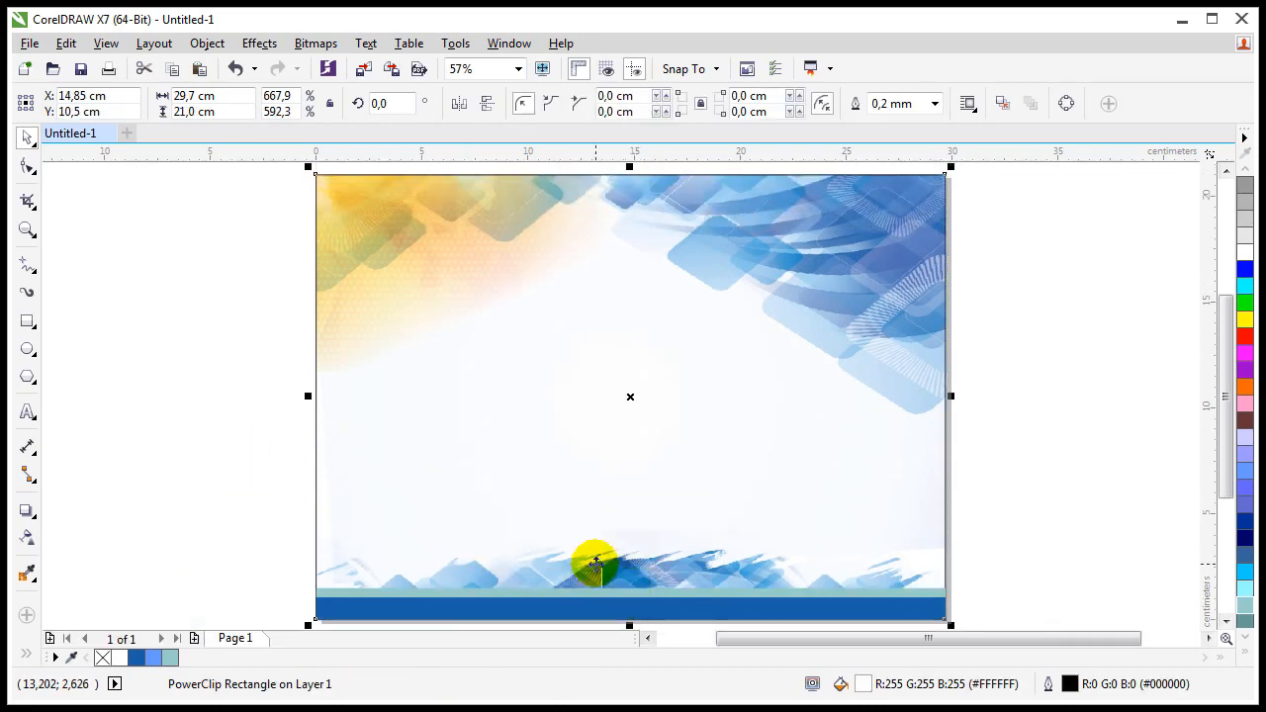
double_click(594, 565)
Step: Close the PowerClip edit and reduce the height of the blue bottom band and teal strip
left_click(600, 574)
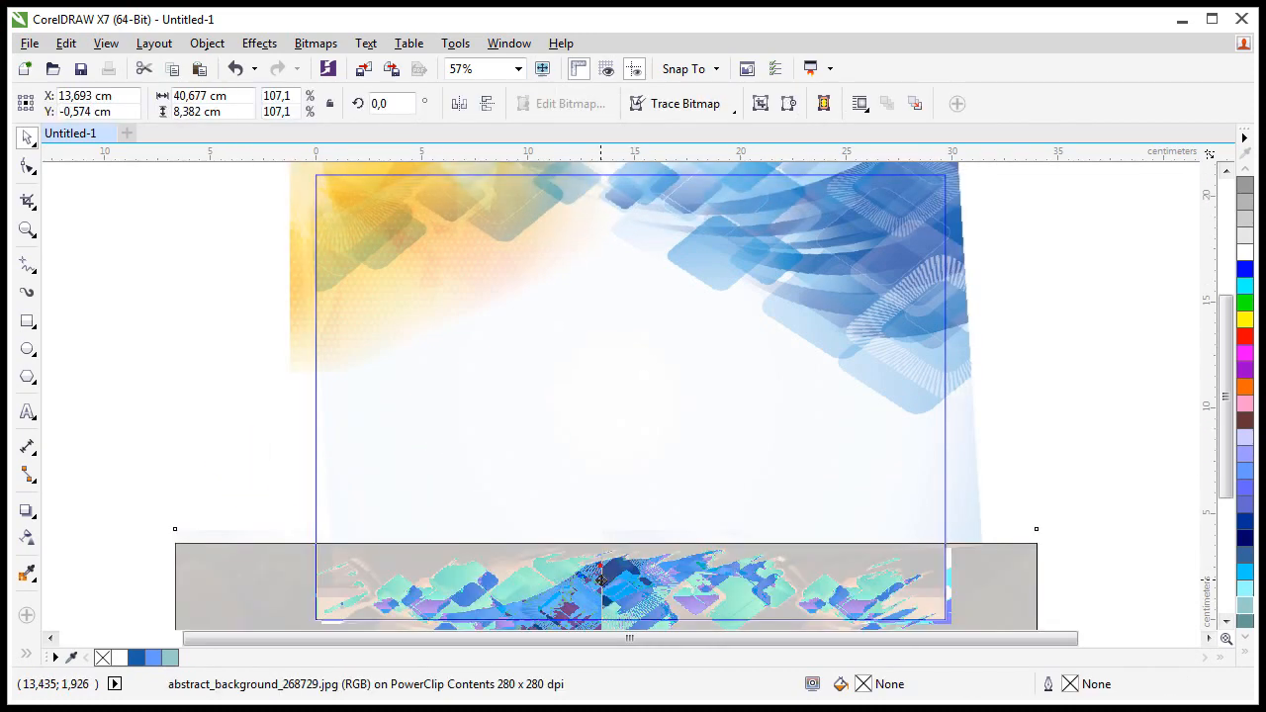
left_click(272, 506, "ctrl")
left_click(447, 601)
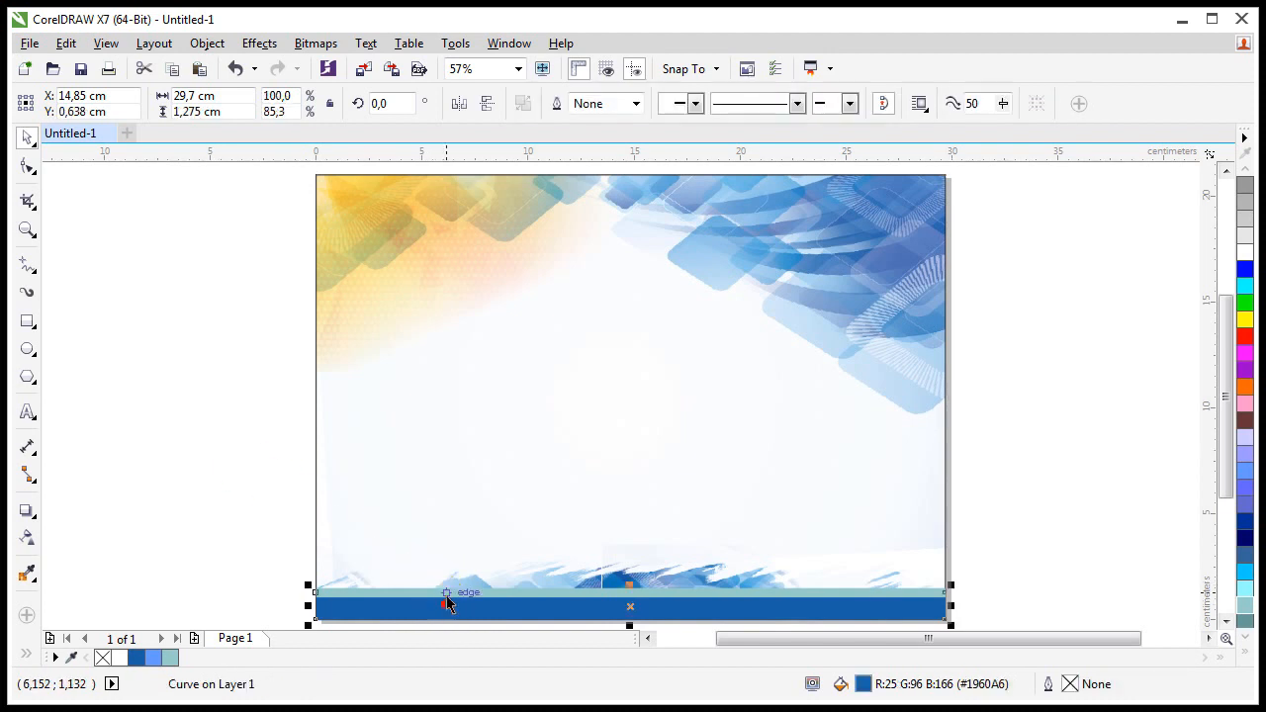
left_click(447, 595, "shift")
scroll(610, 593, "up", 2)
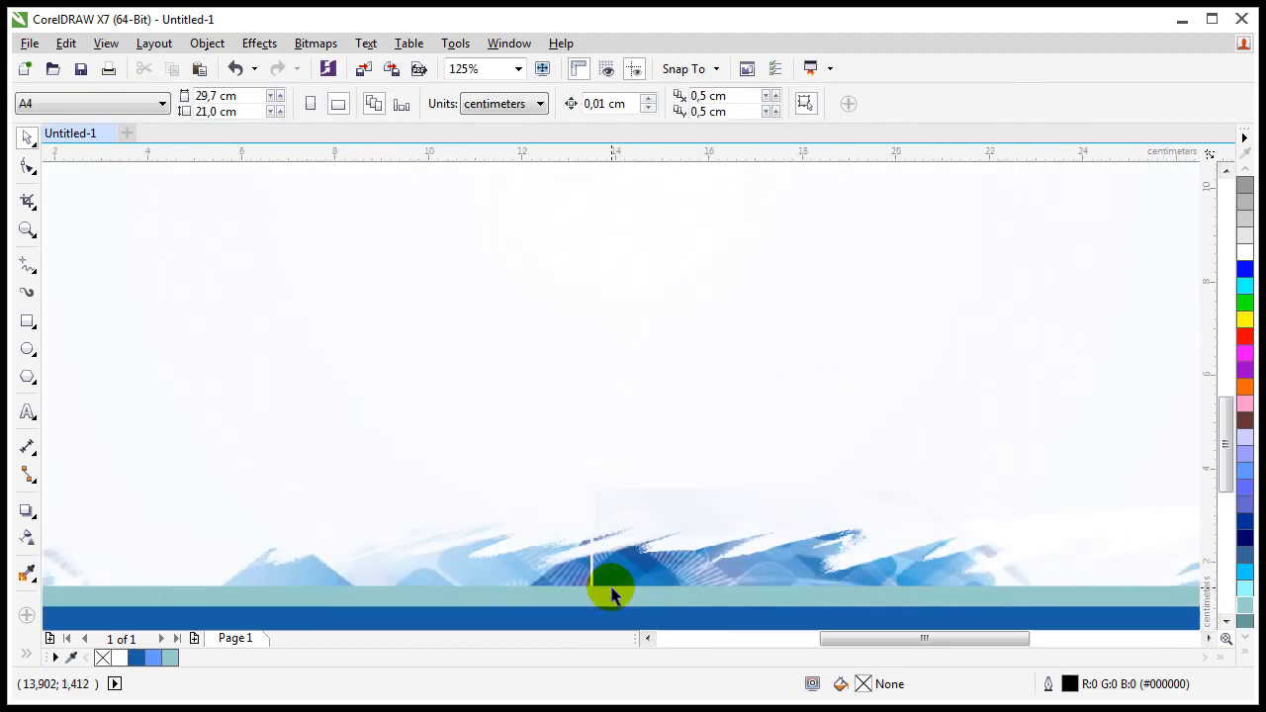
scroll(611, 598, "down", 1)
left_click(610, 598)
scroll(610, 598, "down", 1)
left_click(580, 527, "shift")
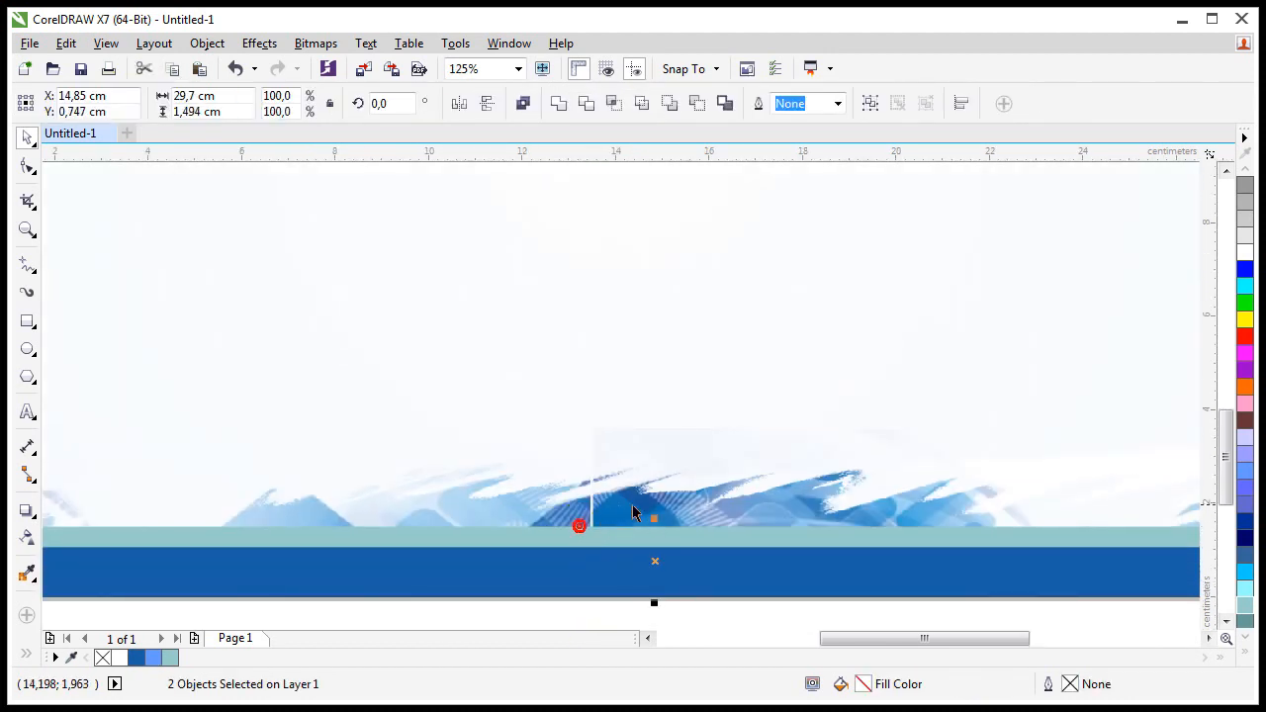
left_click_drag(653, 516, 655, 536)
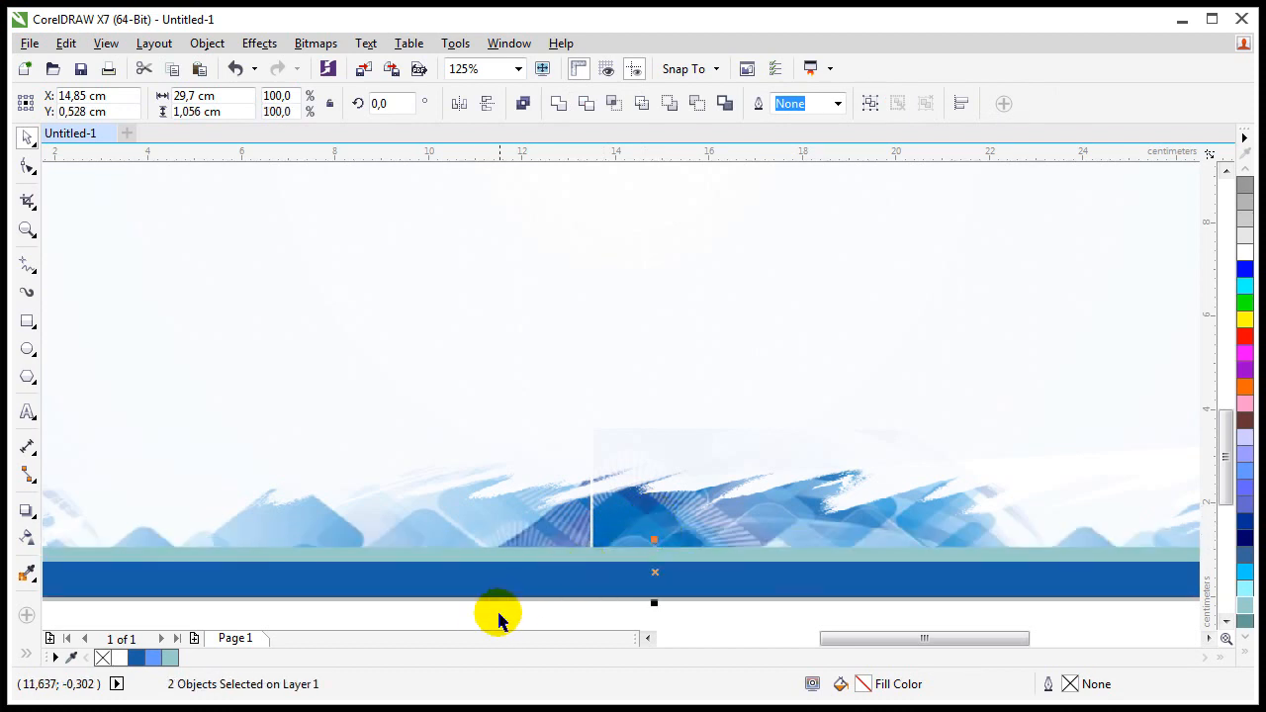
left_click(480, 616)
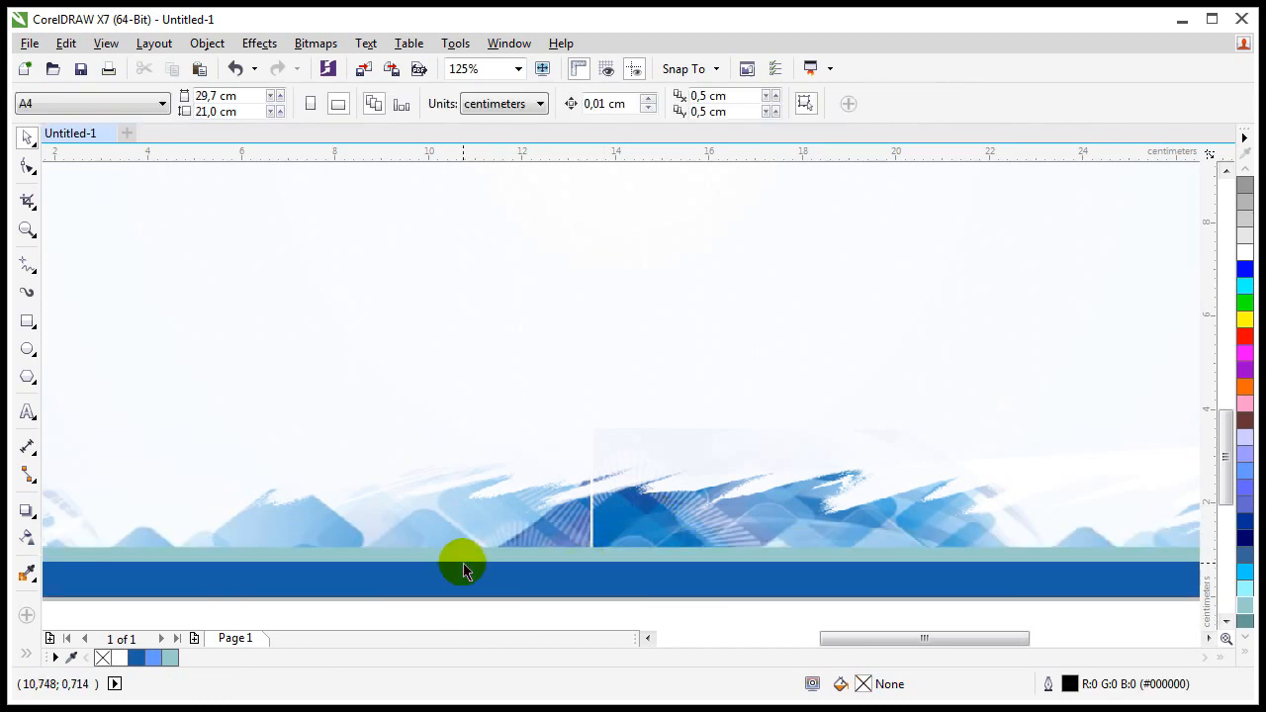
Step: Fill the mint strip with a light blue sampled from the background wave artwork
left_click(467, 558)
left_click(152, 658)
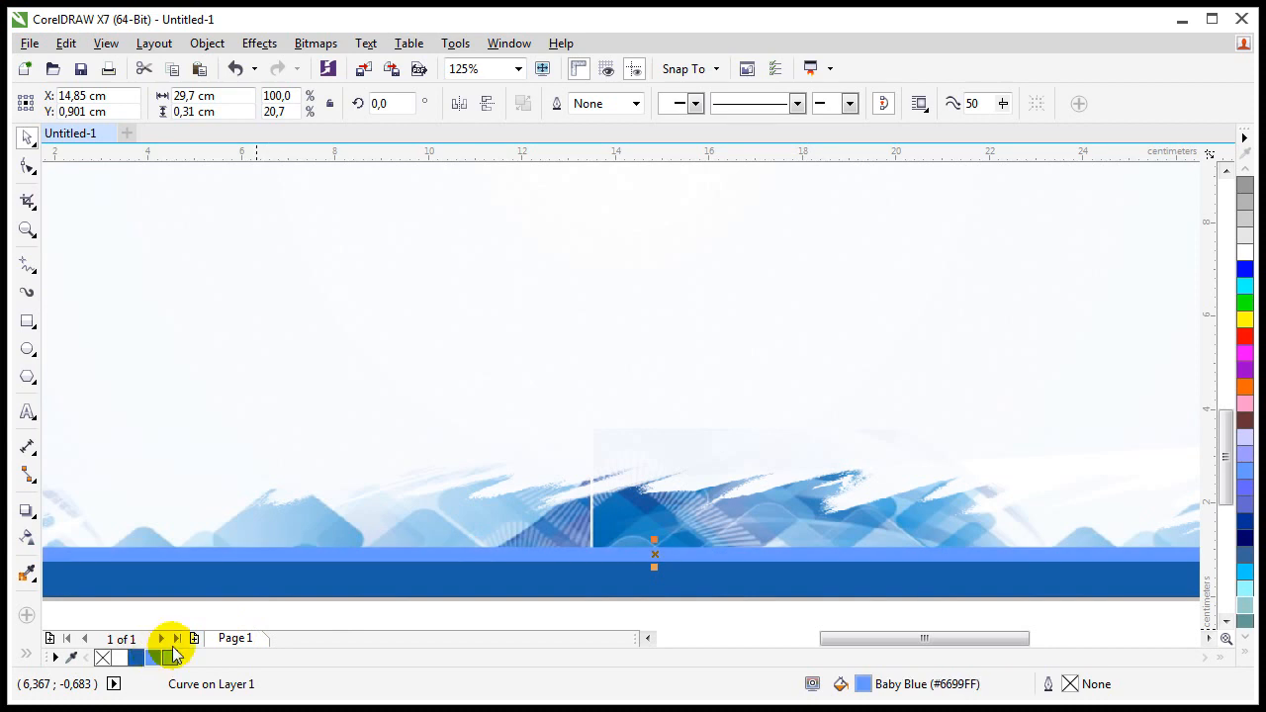
left_click(230, 610)
left_click(412, 549)
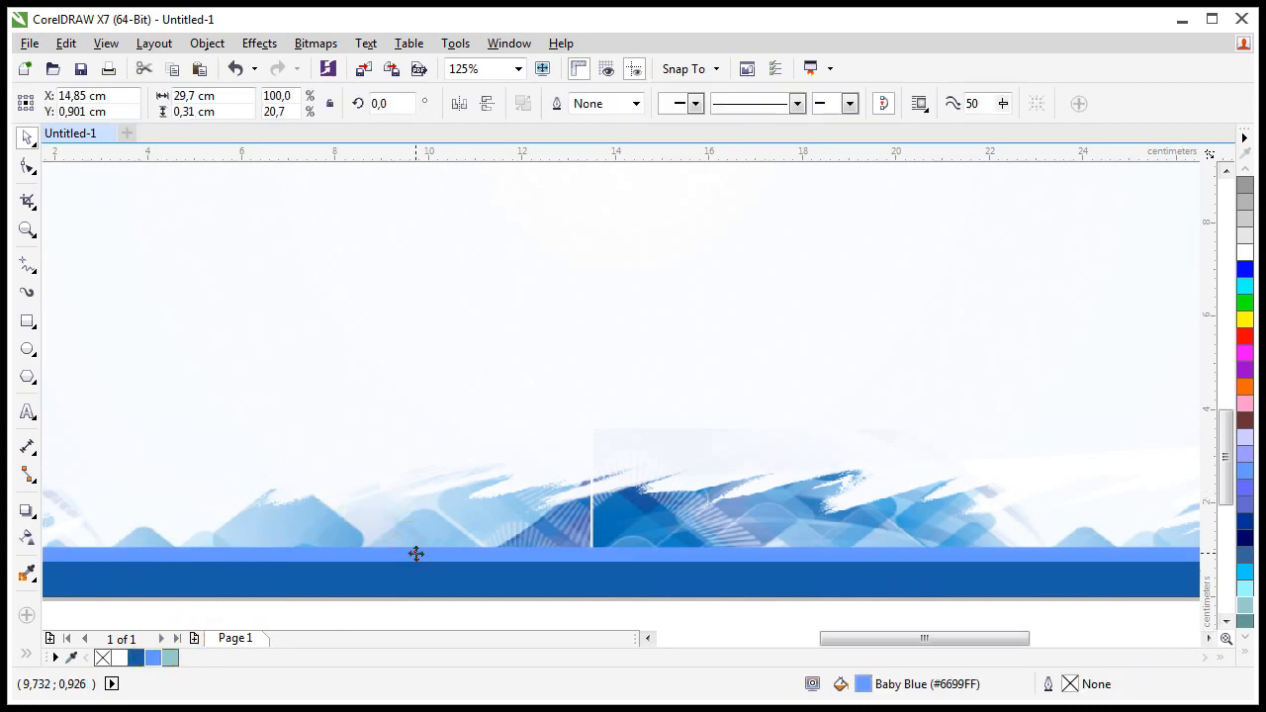
left_click(27, 575)
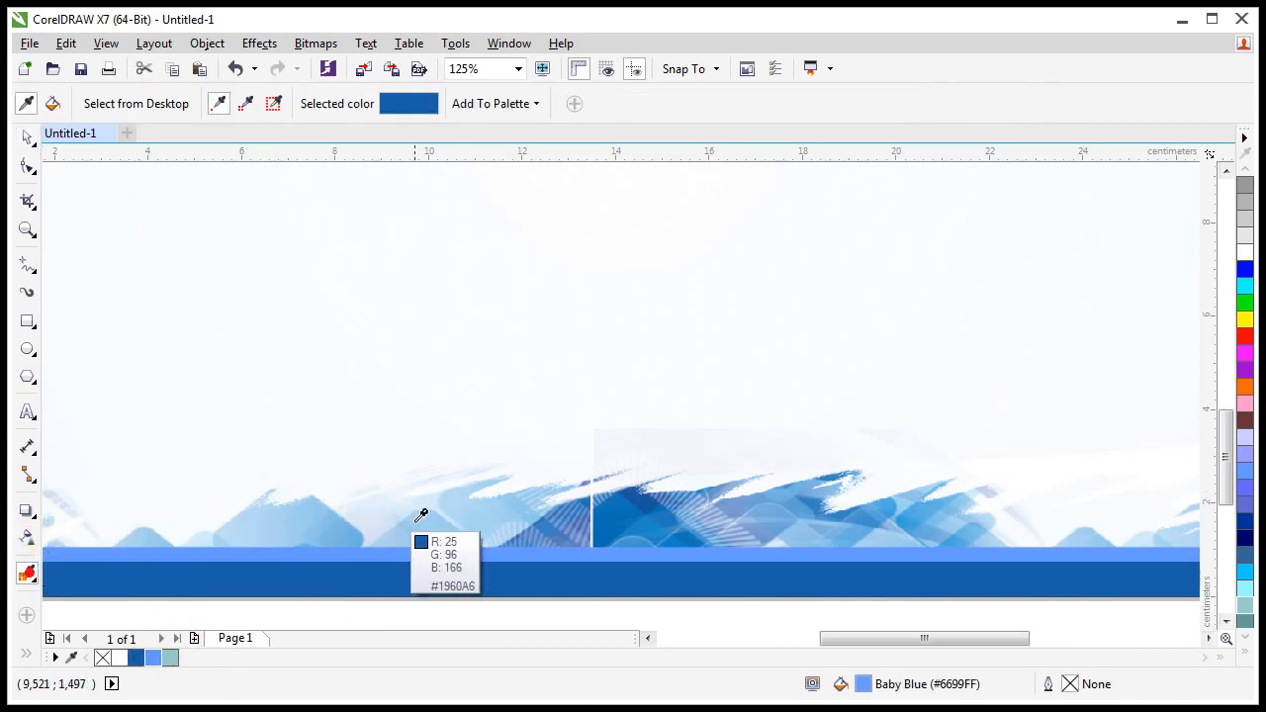
left_click(475, 516)
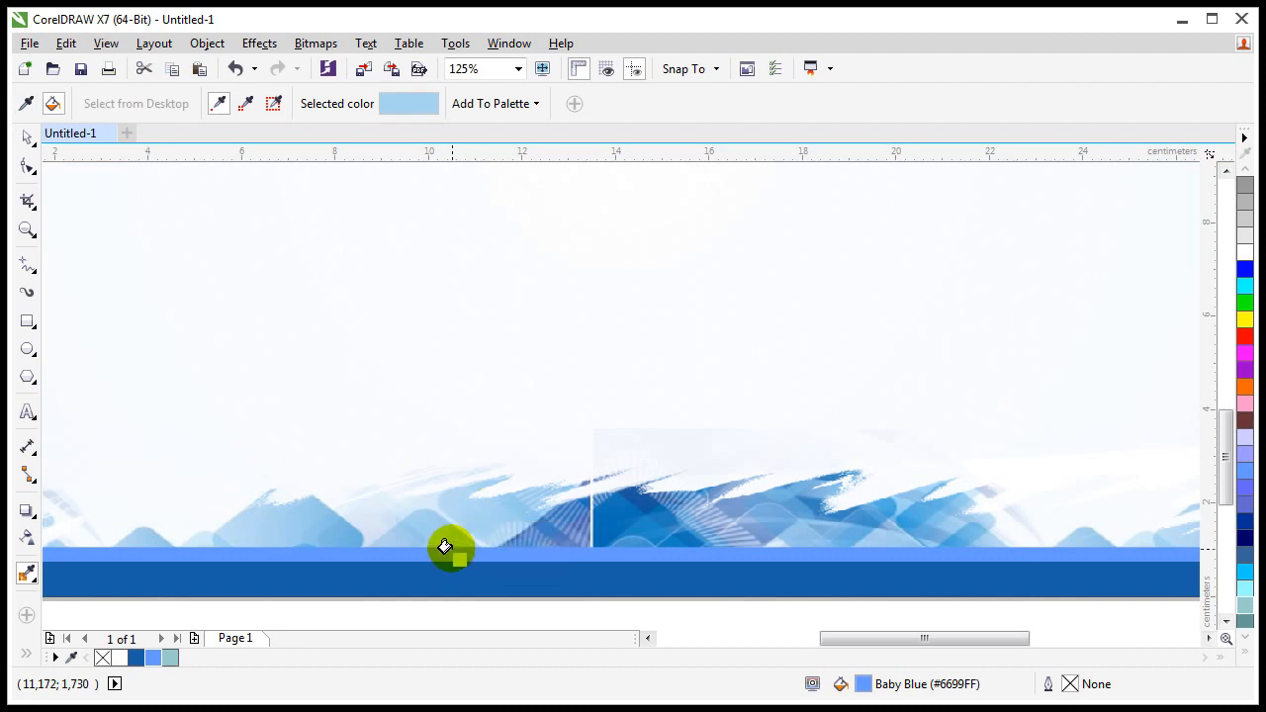
left_click(445, 547)
left_click(27, 139)
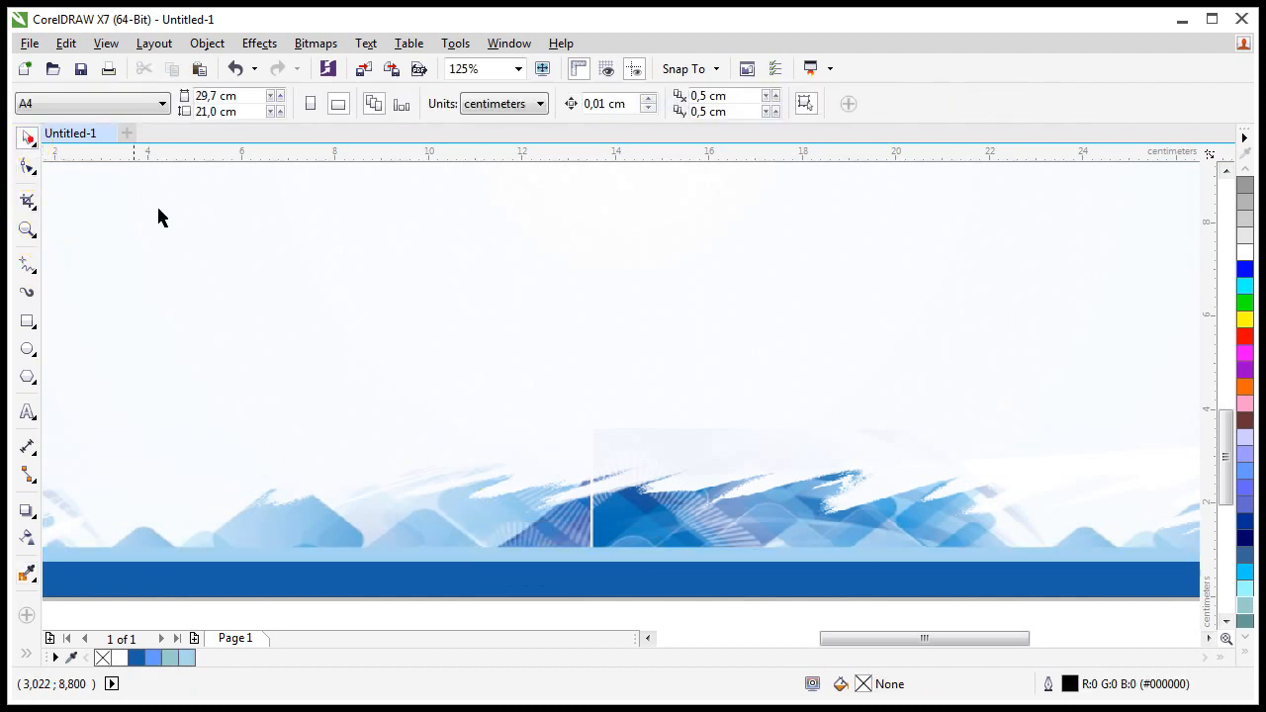
key("shift+F4")
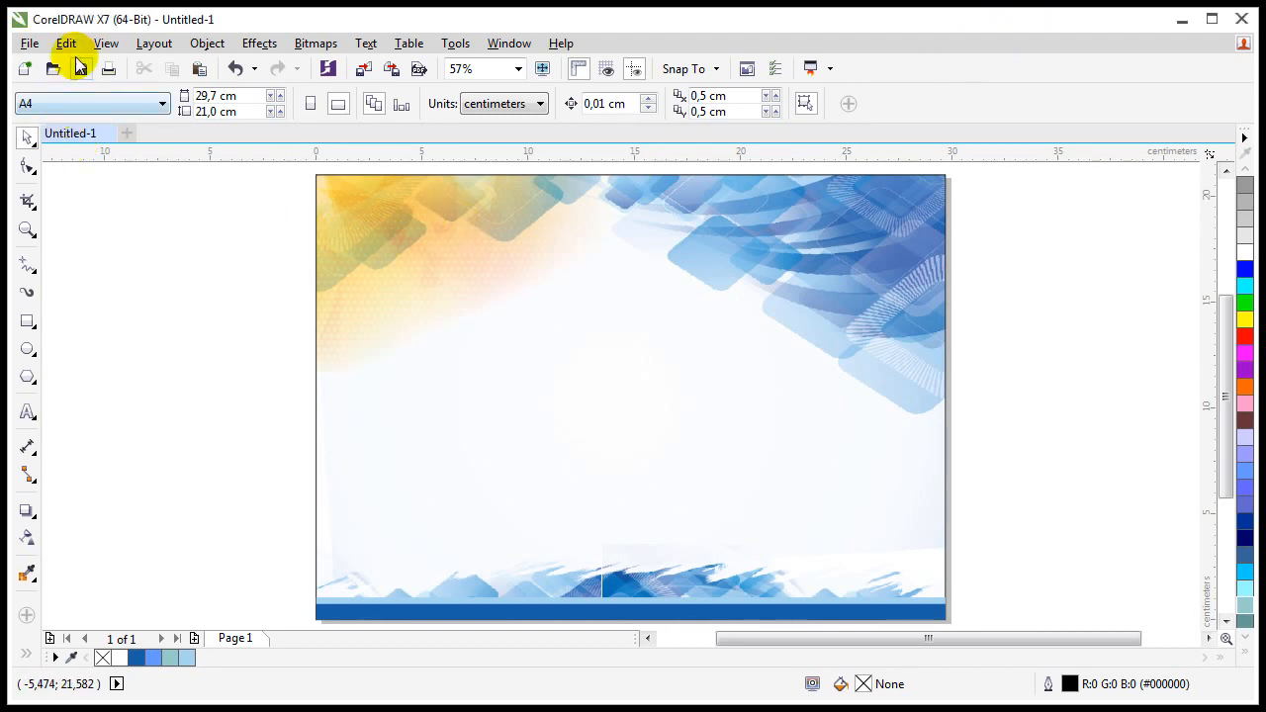
Step: Import the abstract_background_268729 image onto the page, then delete it
left_click(28, 44)
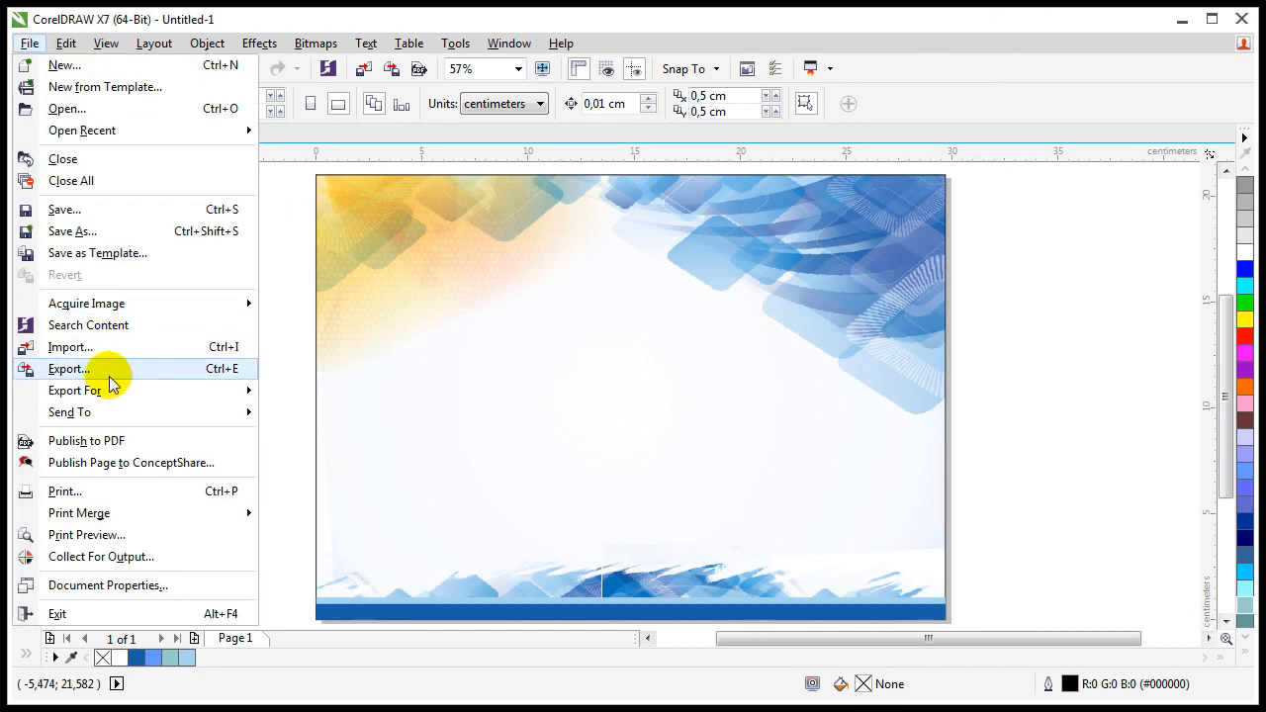
left_click(124, 347)
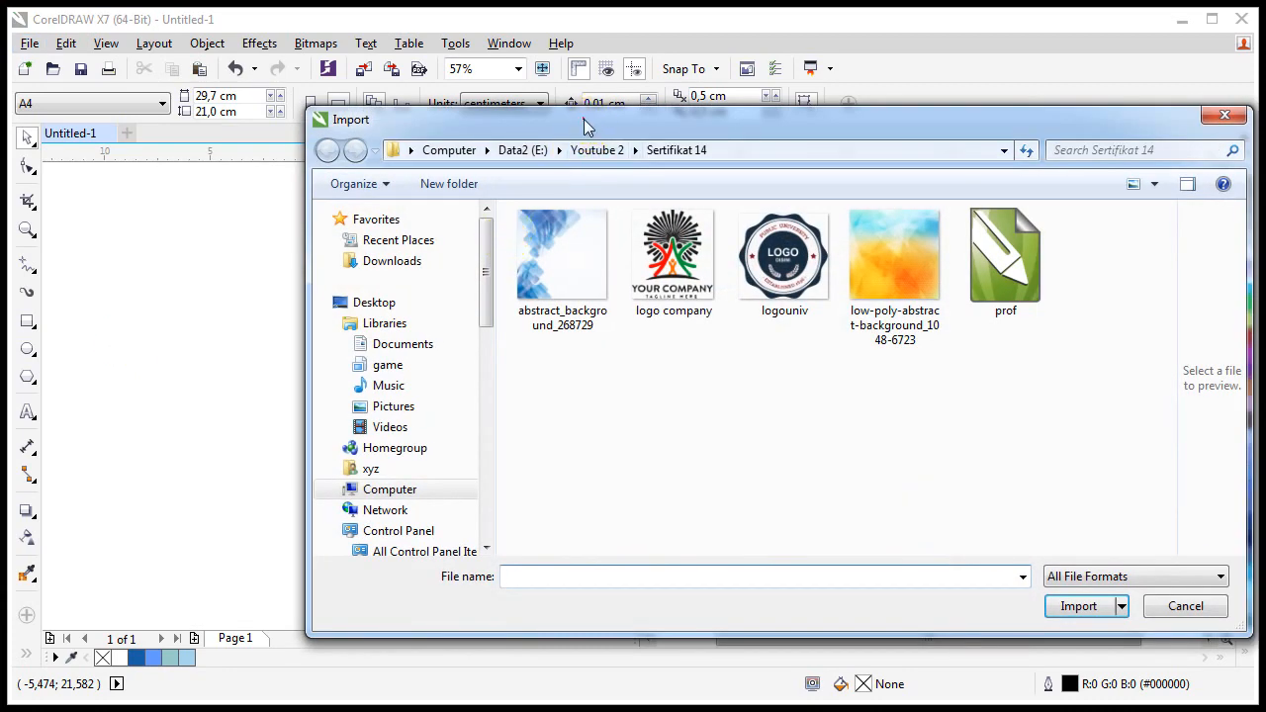
left_click_drag(583, 119, 483, 0)
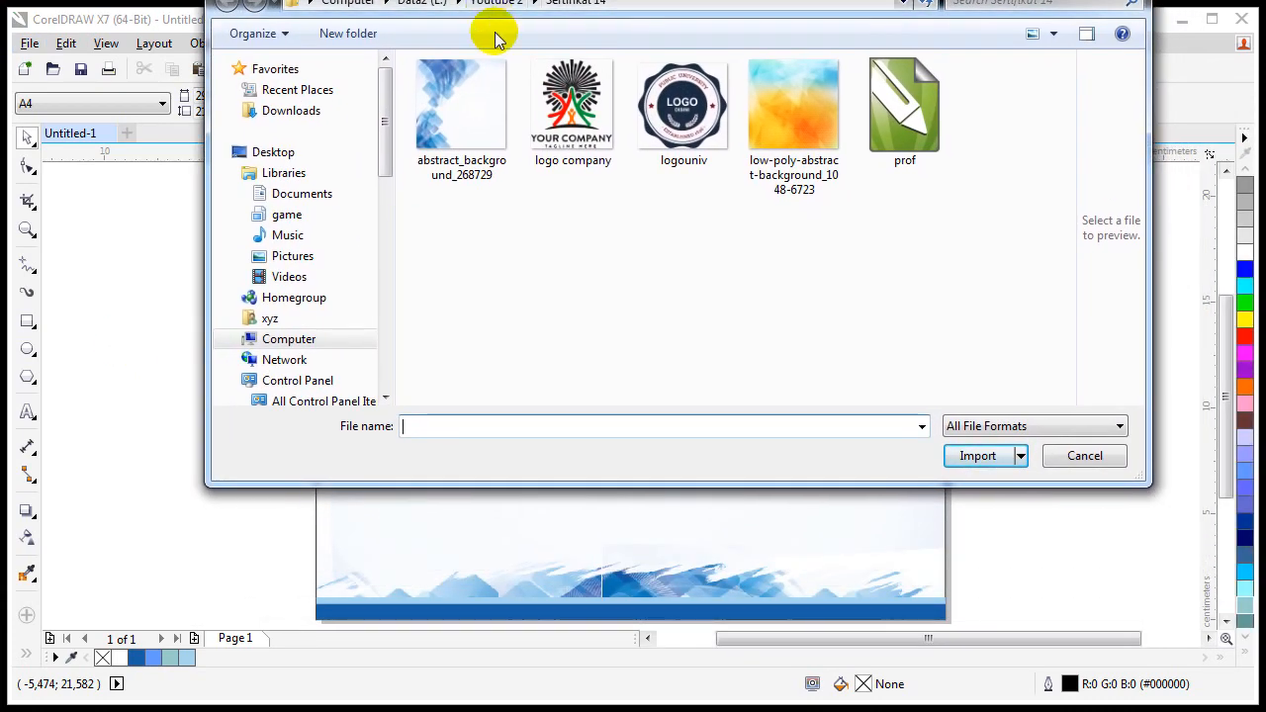
left_click(451, 139)
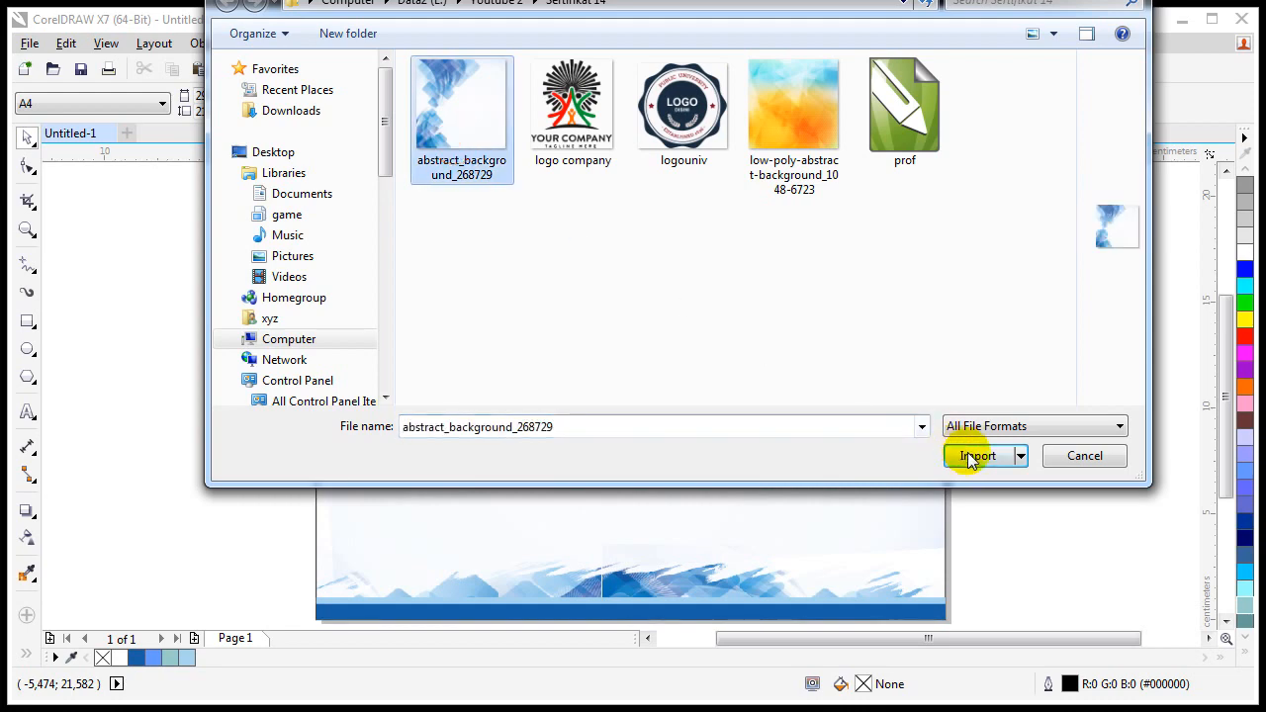
left_click(974, 456)
left_click(282, 306)
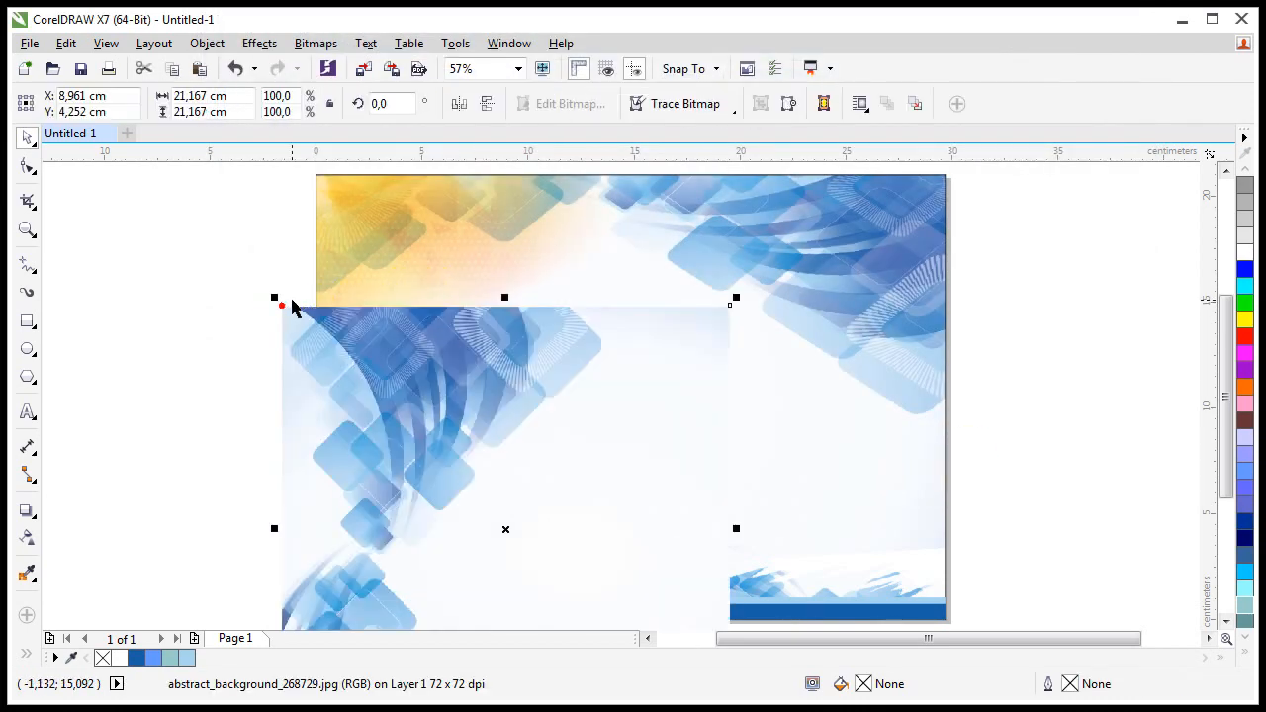
key("Delete")
Step: Import both logo company and logouniv images, placing the company logo on the page
left_click(28, 44)
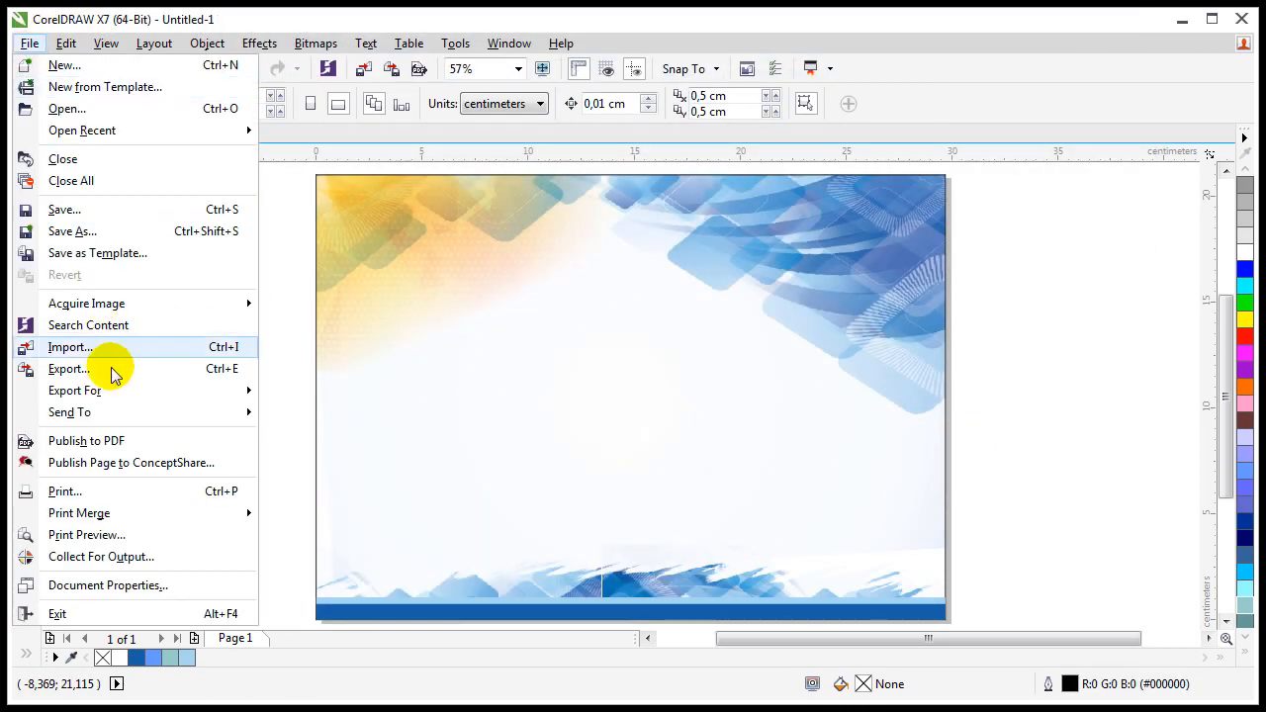
left_click(210, 347)
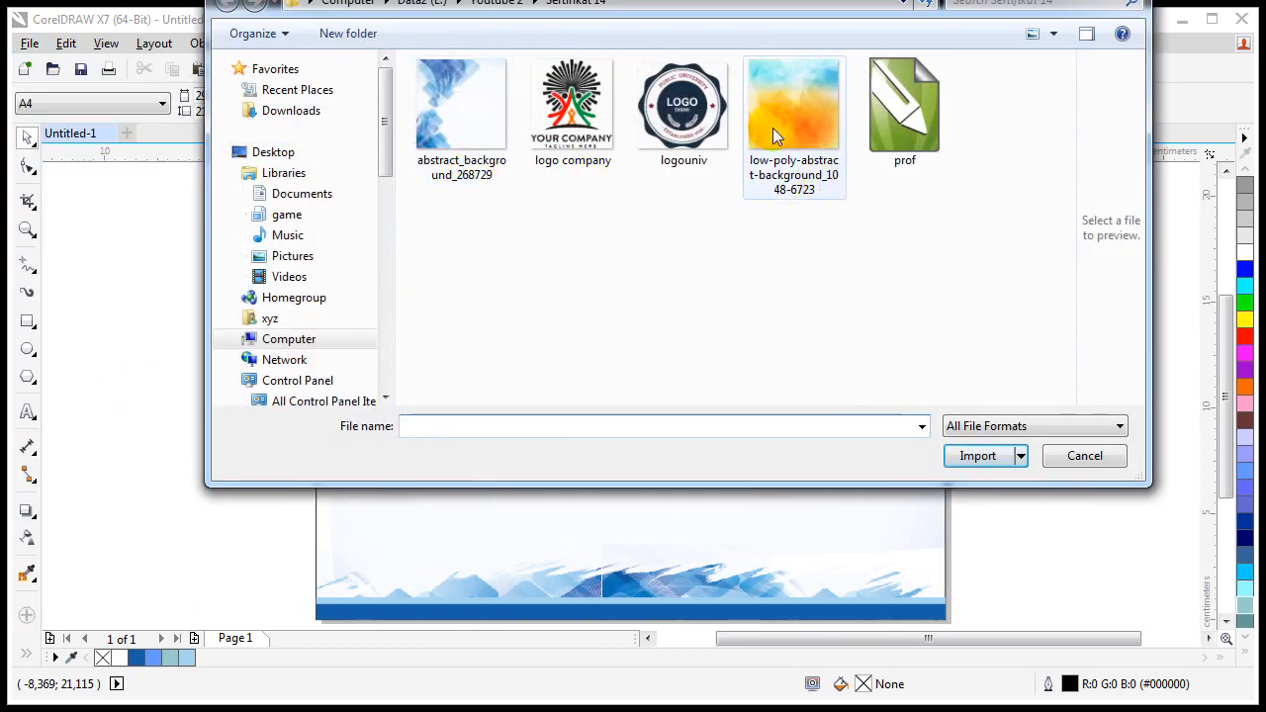
left_click(562, 137)
left_click(672, 125)
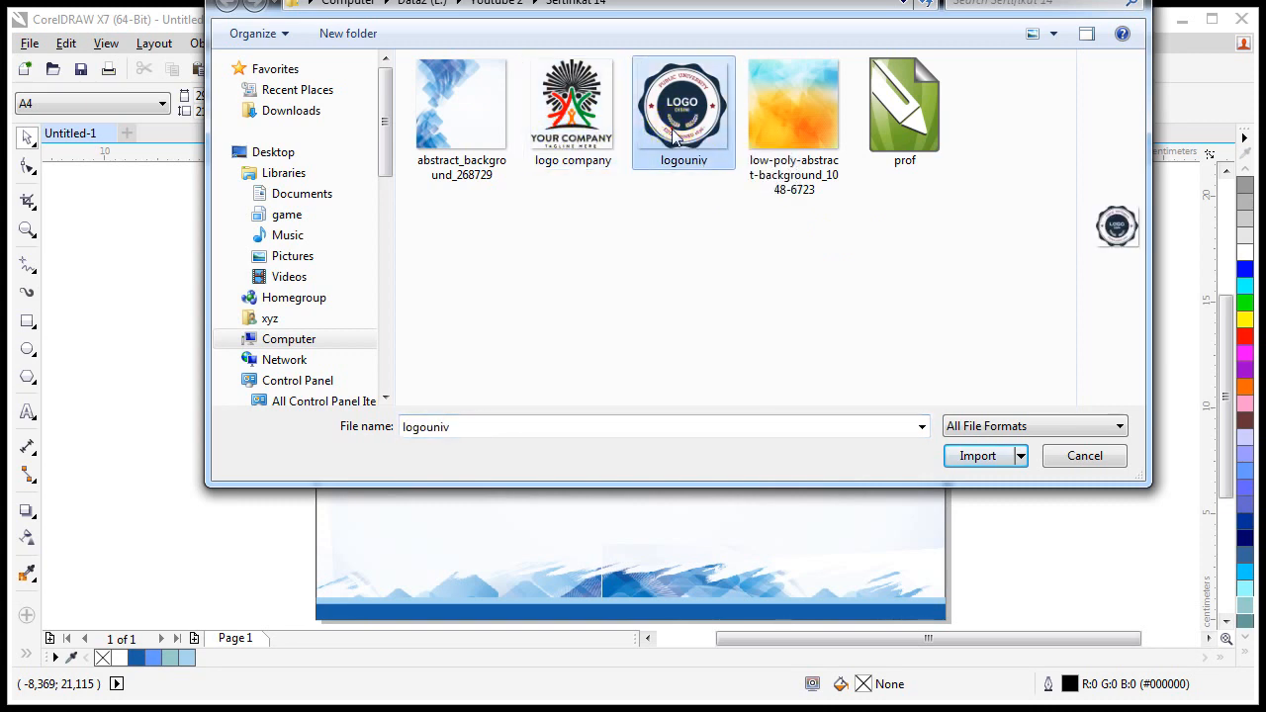
left_click(574, 148)
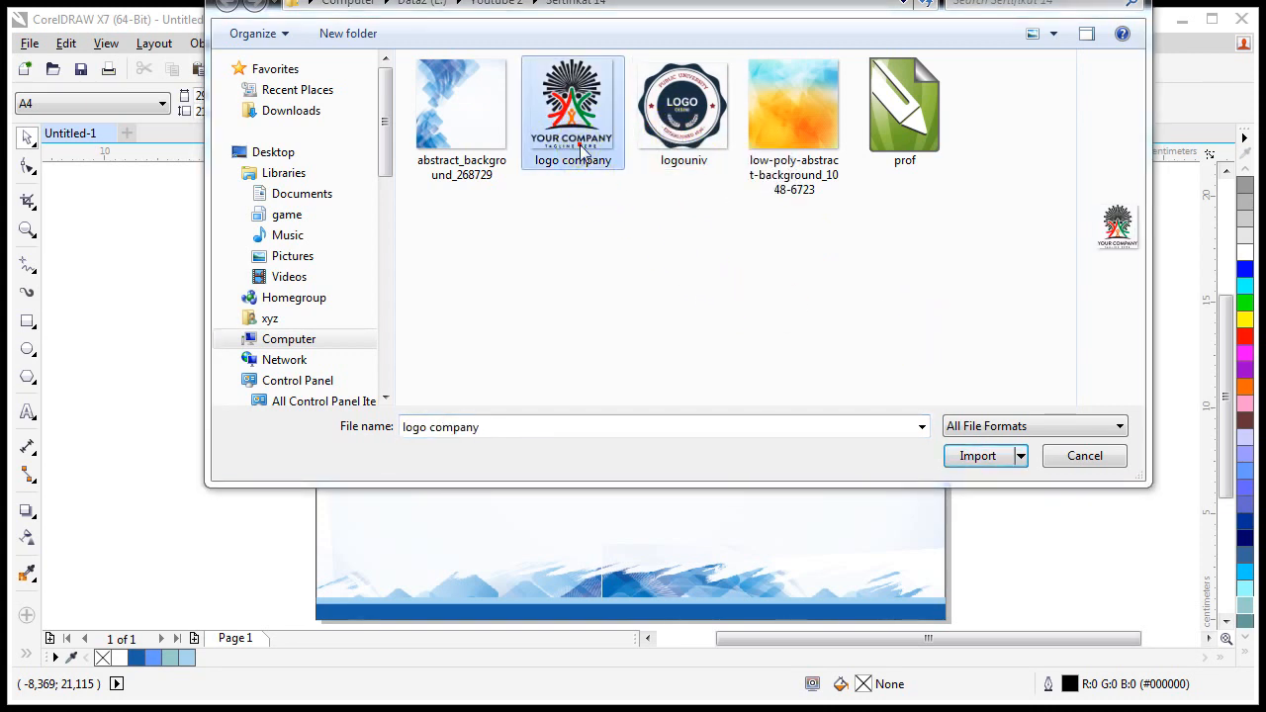
left_click(695, 142, "ctrl")
left_click(990, 454)
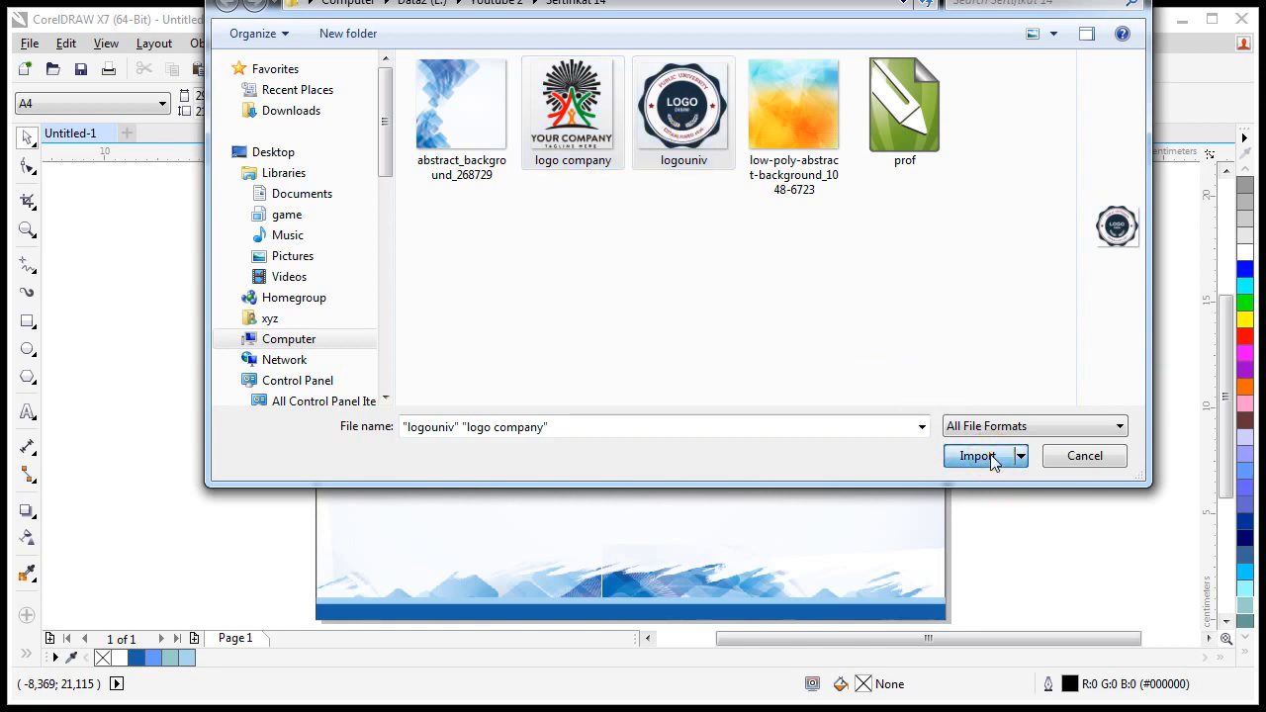
left_click(412, 312)
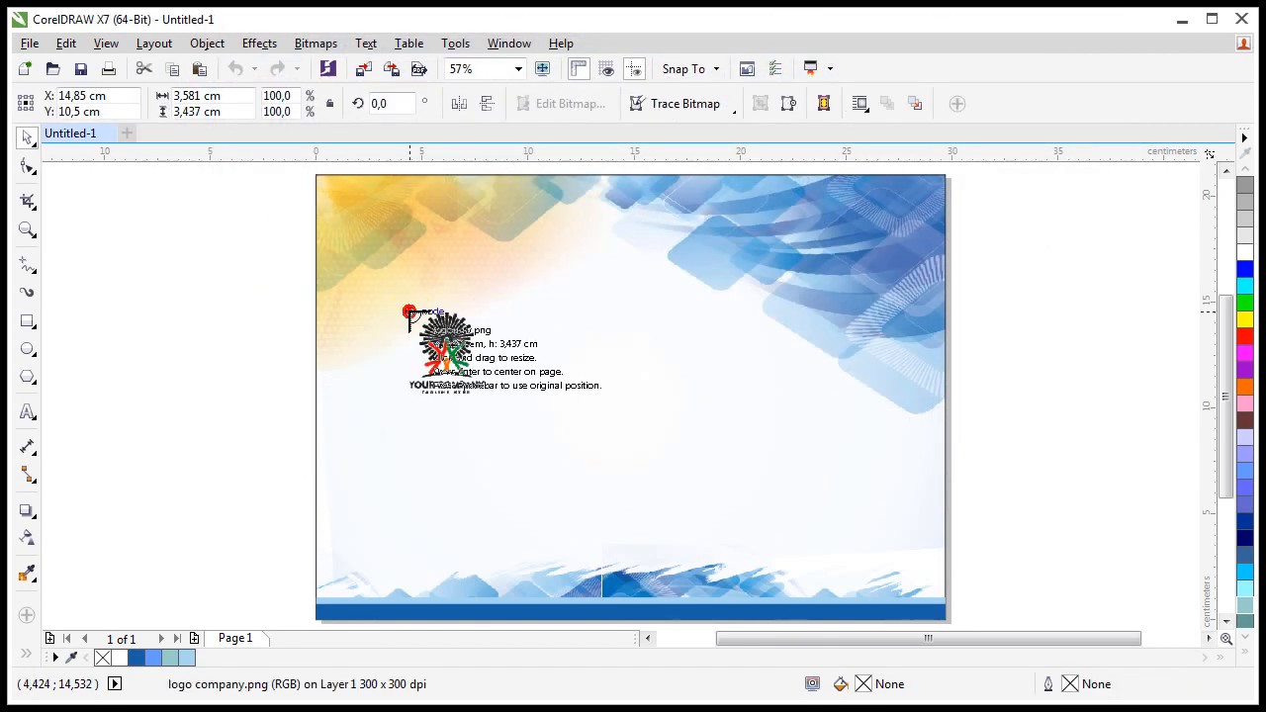
Step: Place the university logo and spread the logos to the page's right and left sides
left_click(492, 313)
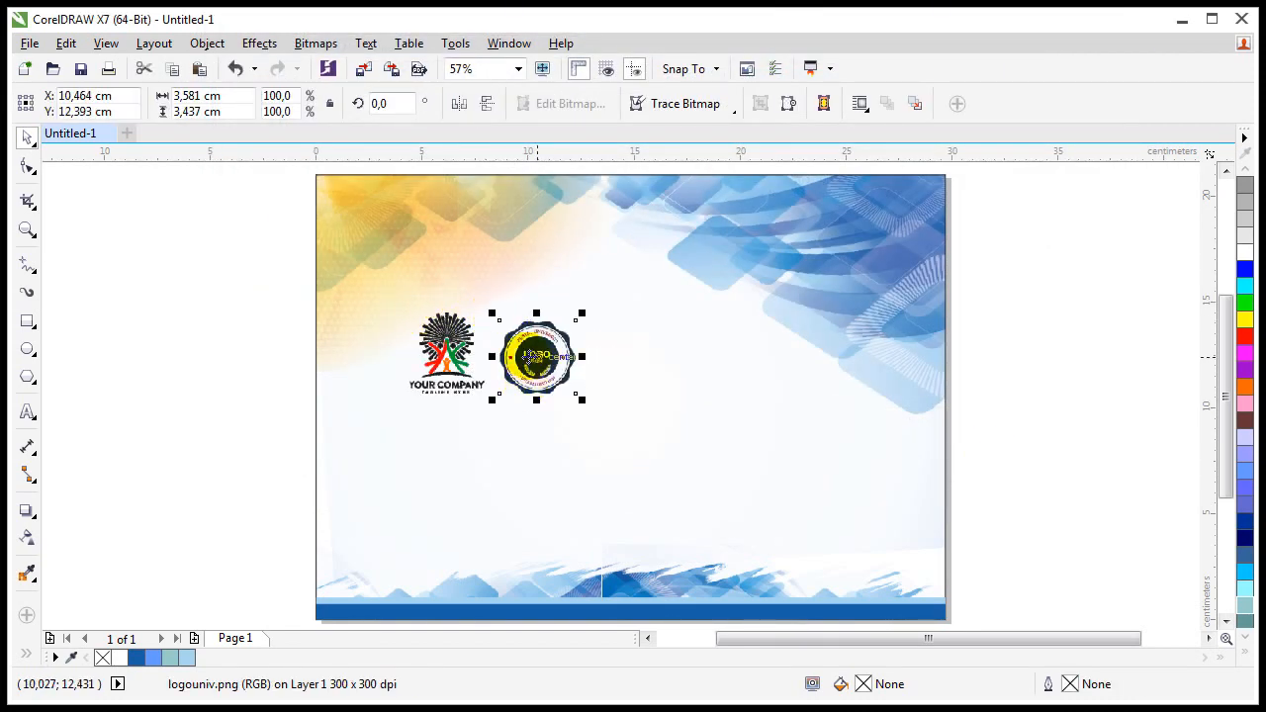
left_click(469, 340, "shift")
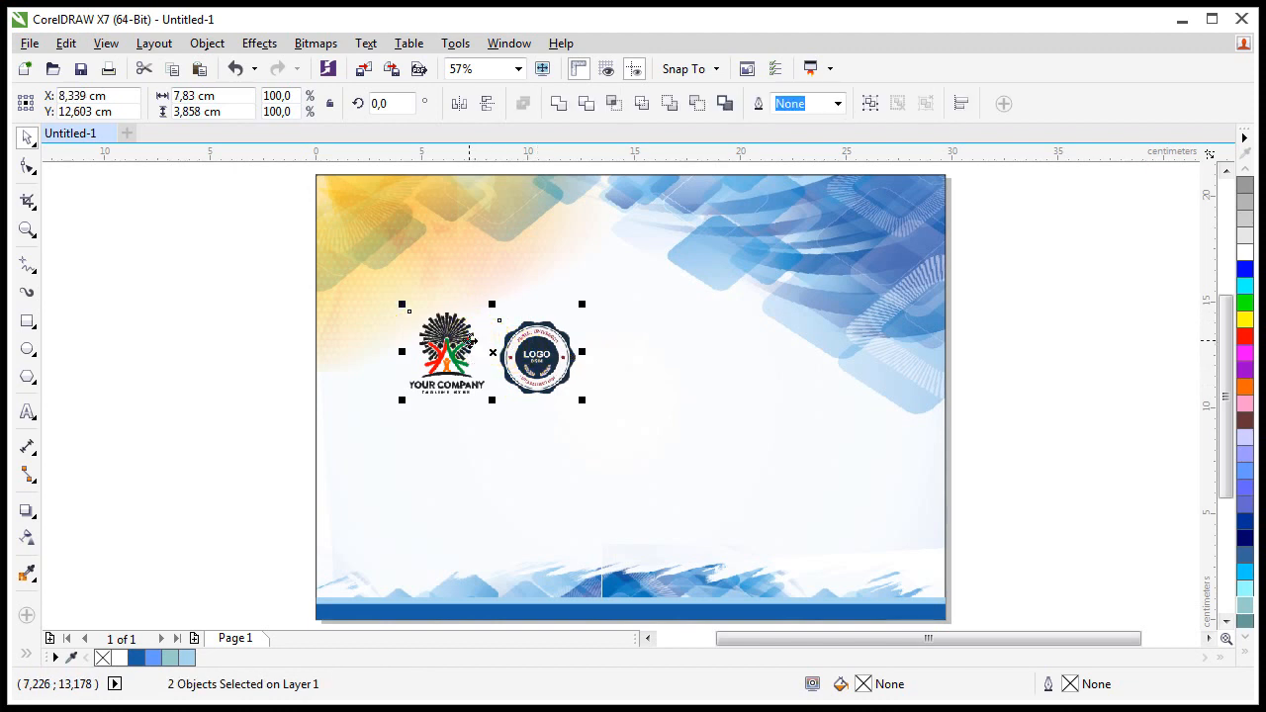
key("e")
key("Escape")
left_click_drag(545, 358, 831, 359)
left_click_drag(452, 346, 436, 345)
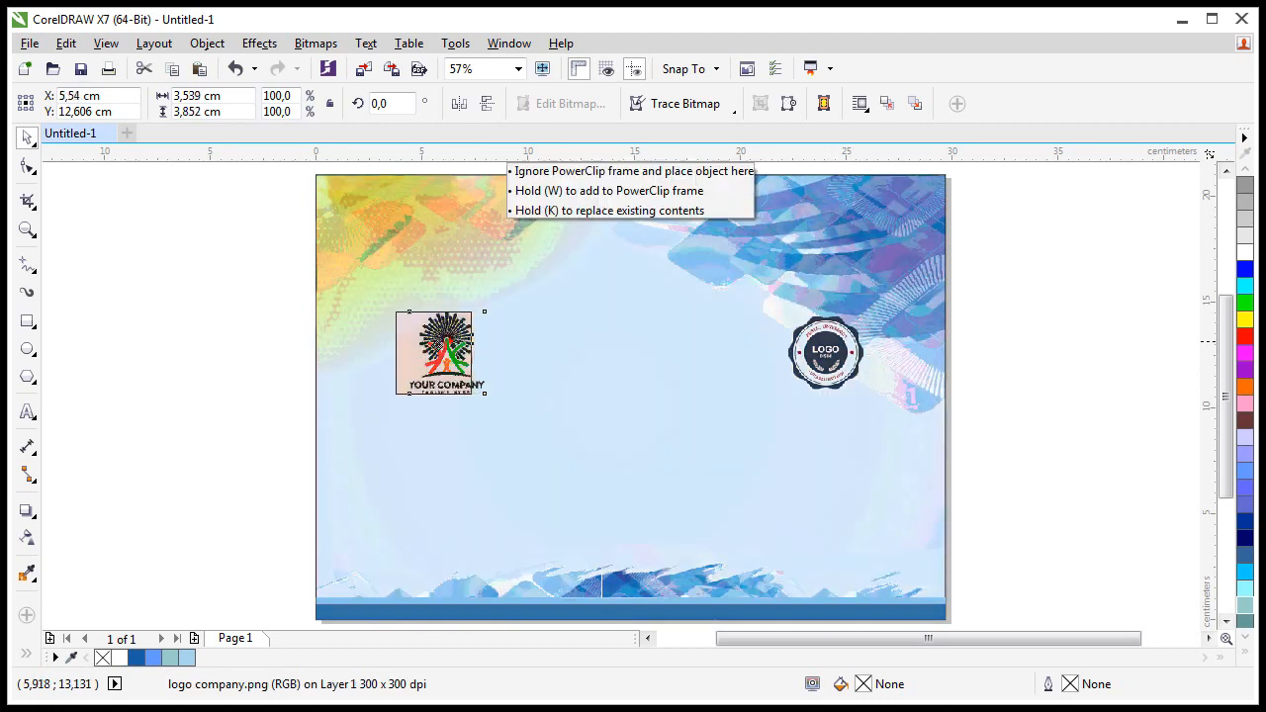
Step: Group the two logos, centre the group on the page and raise it toward the top
left_click(849, 354, "shift")
key("ctrl+g")
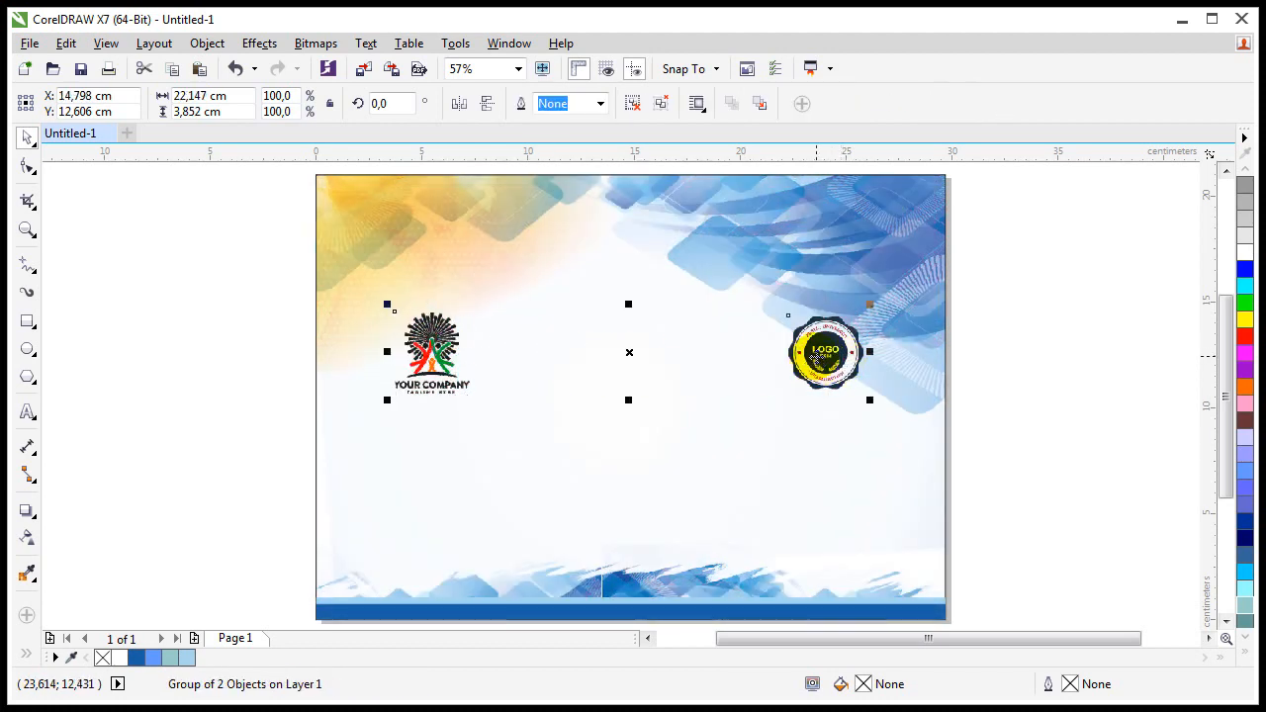
left_click(661, 103)
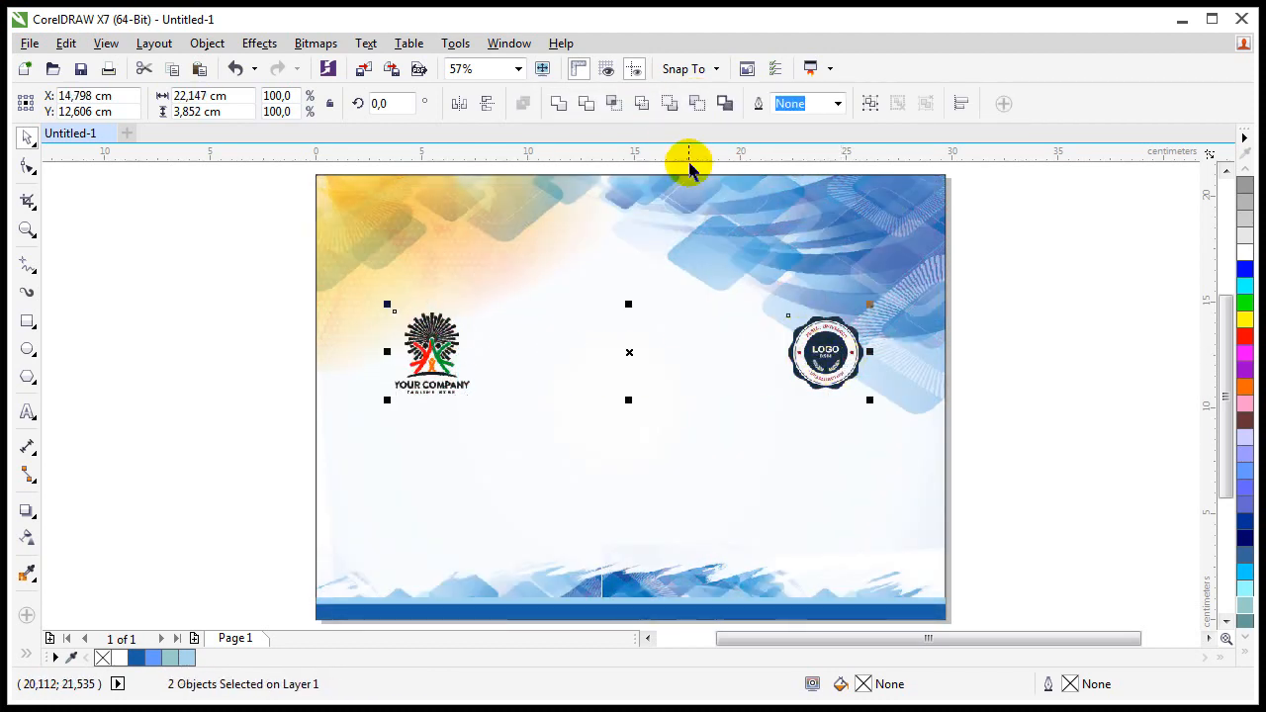
key("ctrl+g")
left_click(820, 250, "shift")
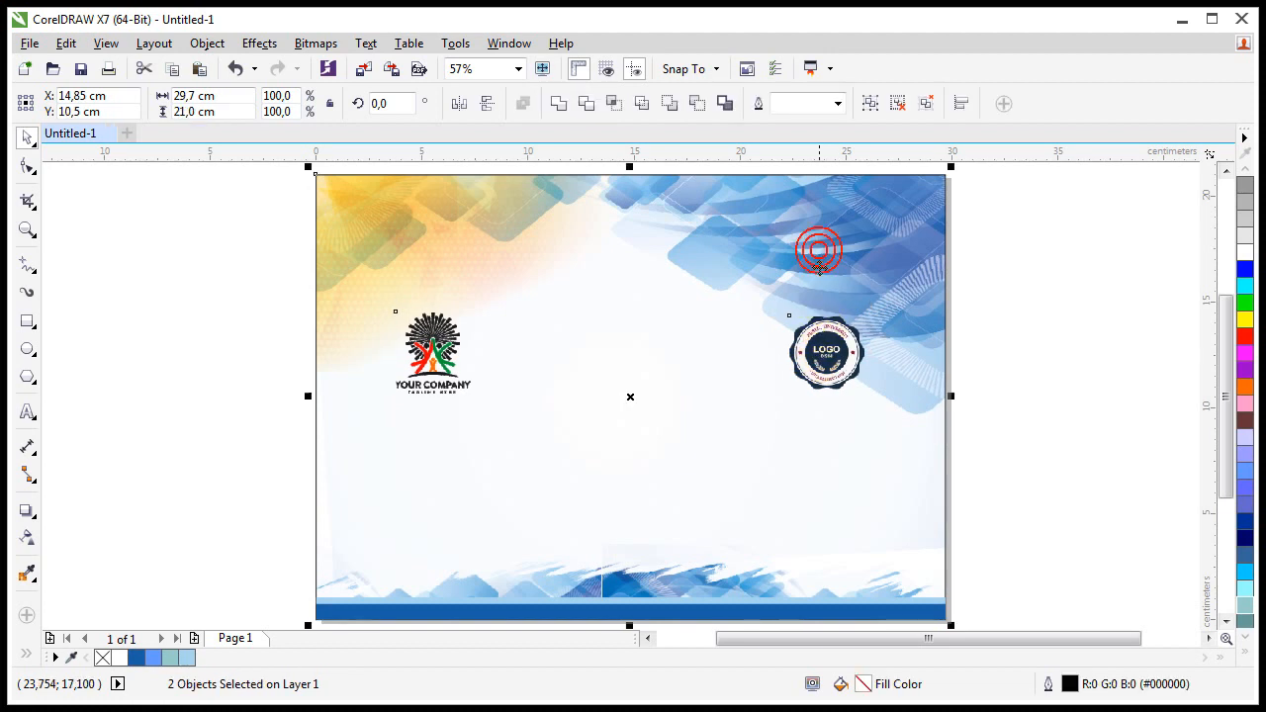
key("Escape")
left_click_drag(824, 351, 825, 293)
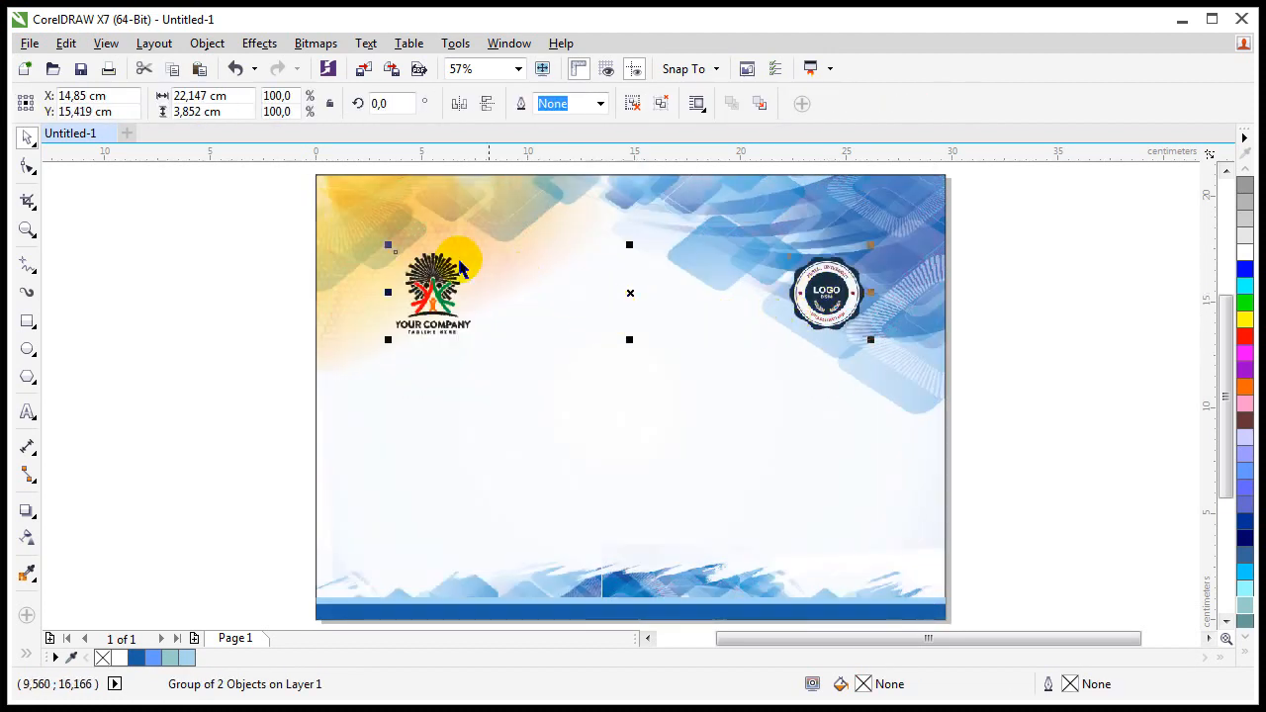
key("z")
left_click_drag(921, 380, 920, 379)
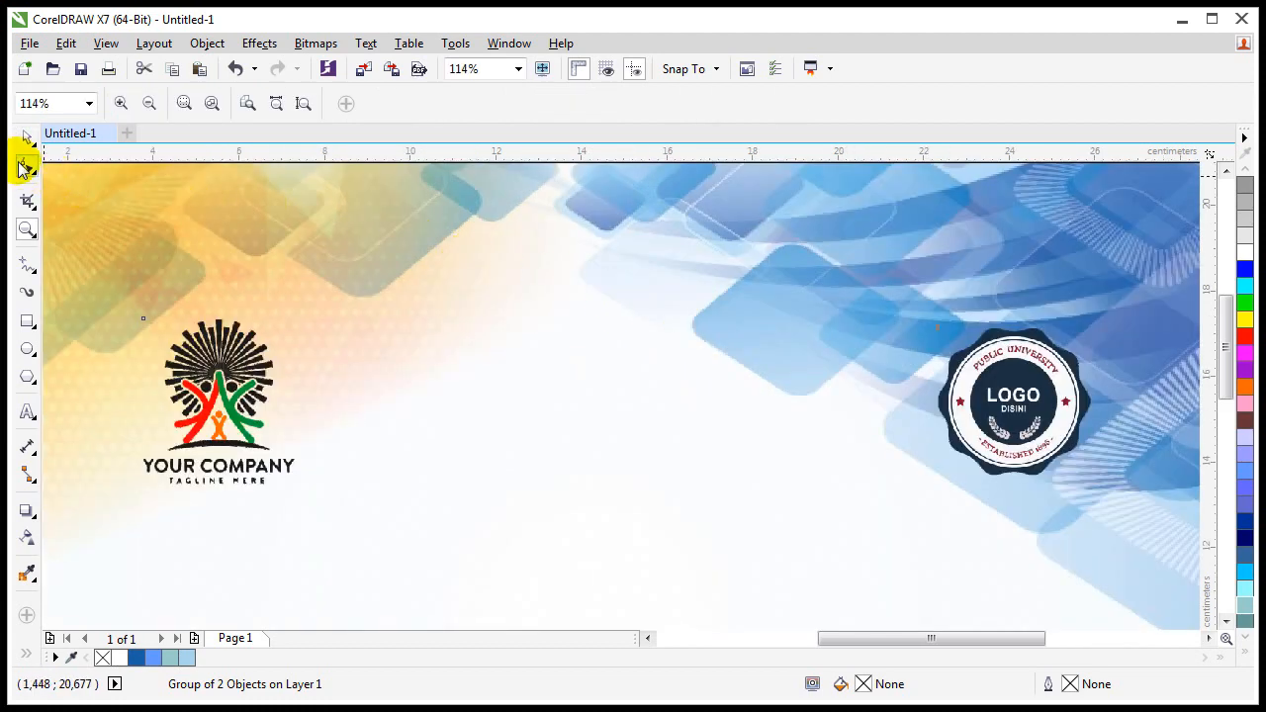
Step: Add the 'Sertifikat' title between the logos in Great Vibes at 85 pt
left_click(27, 138)
left_click(28, 412)
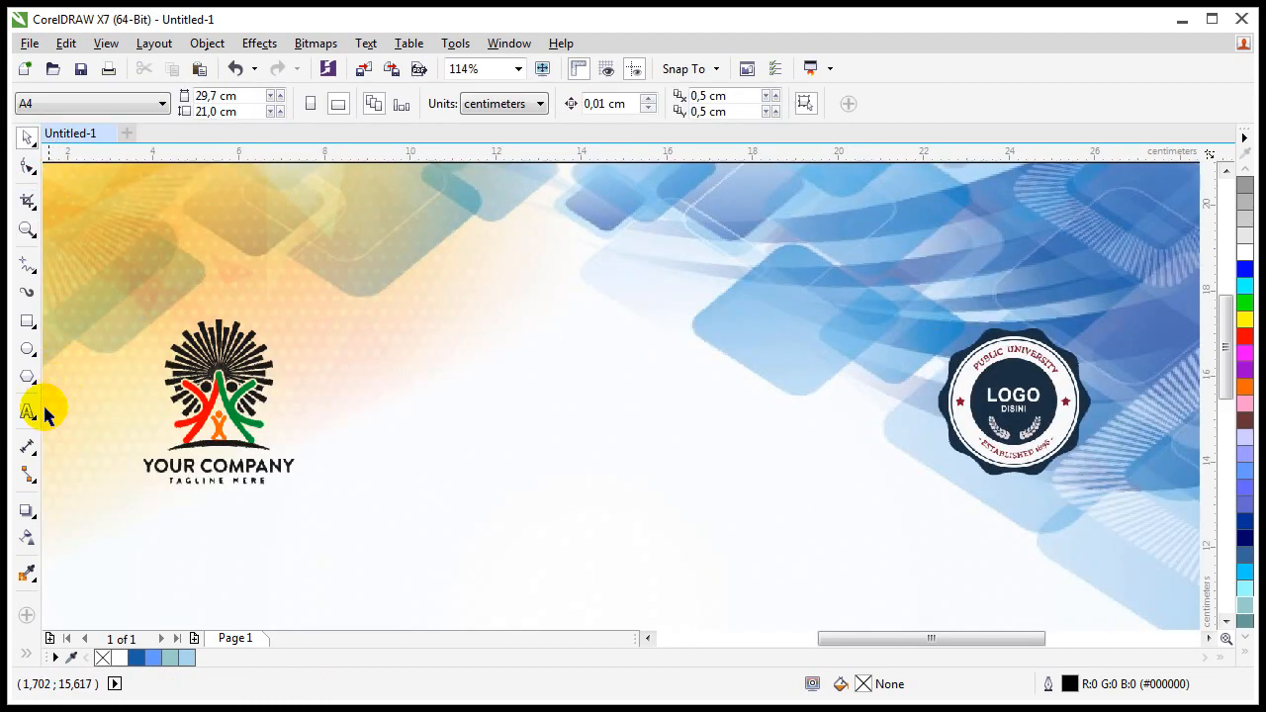
left_click(454, 411)
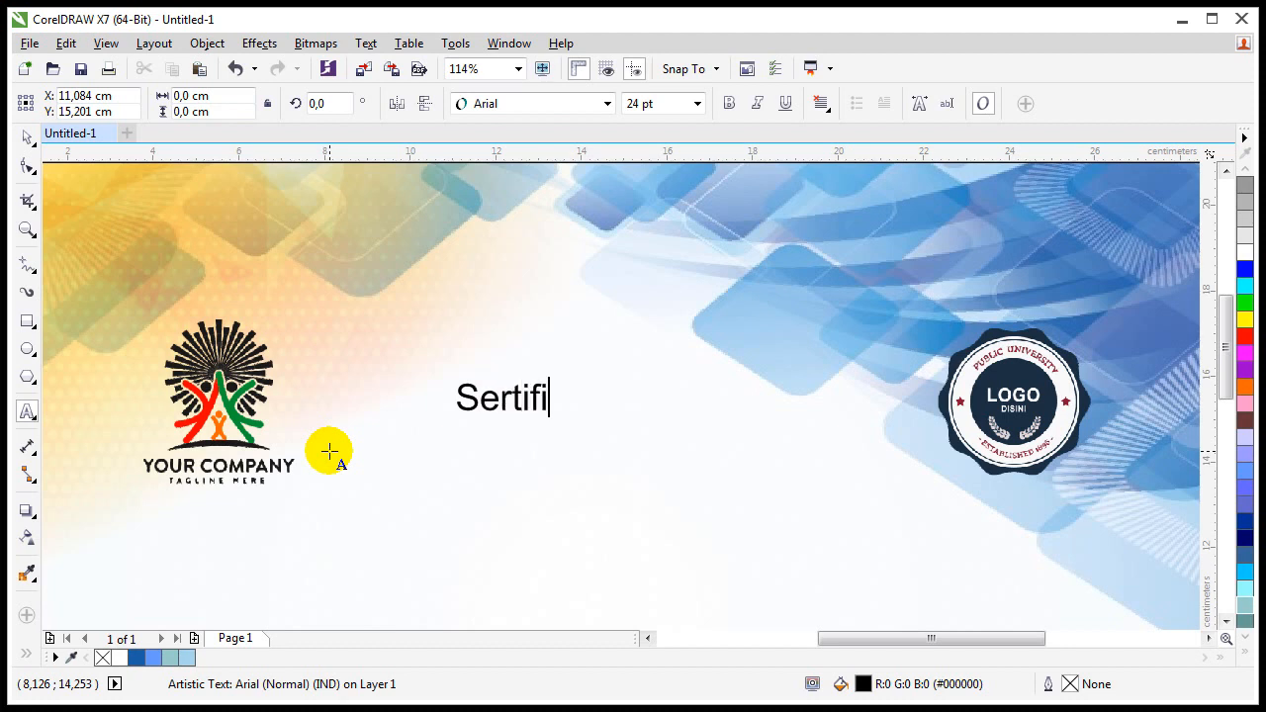
key("Escape")
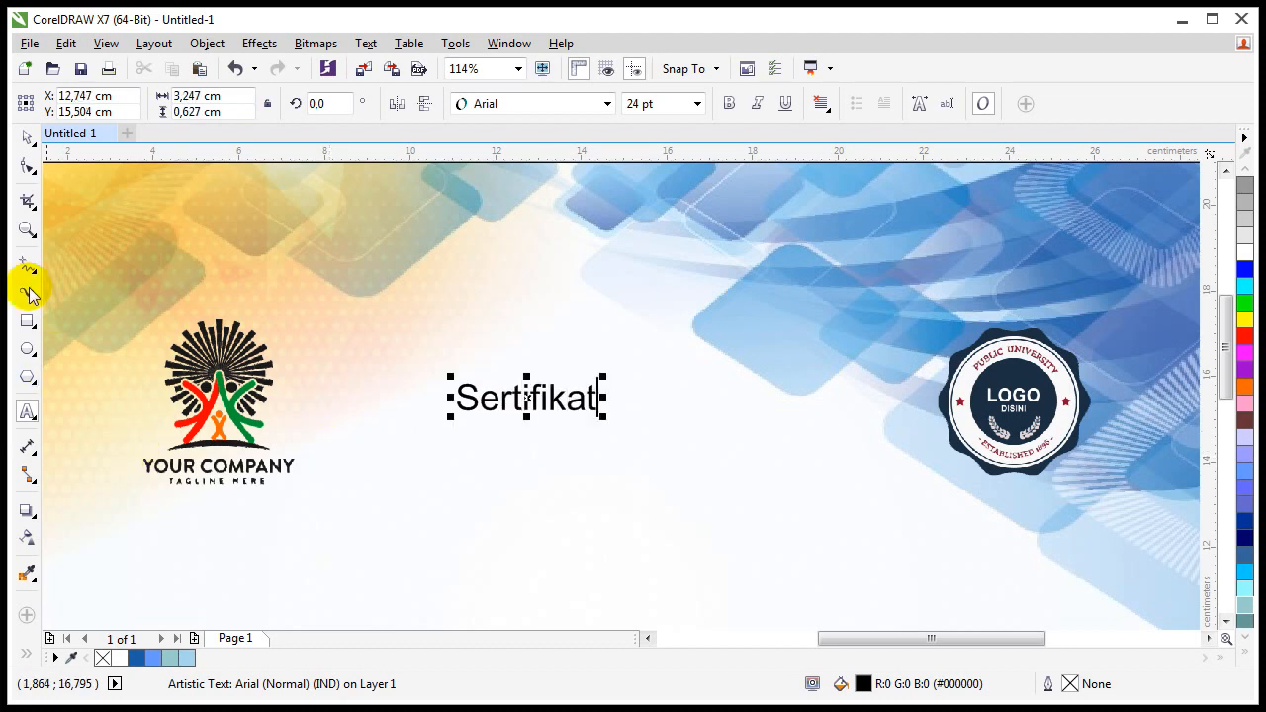
left_click(26, 137)
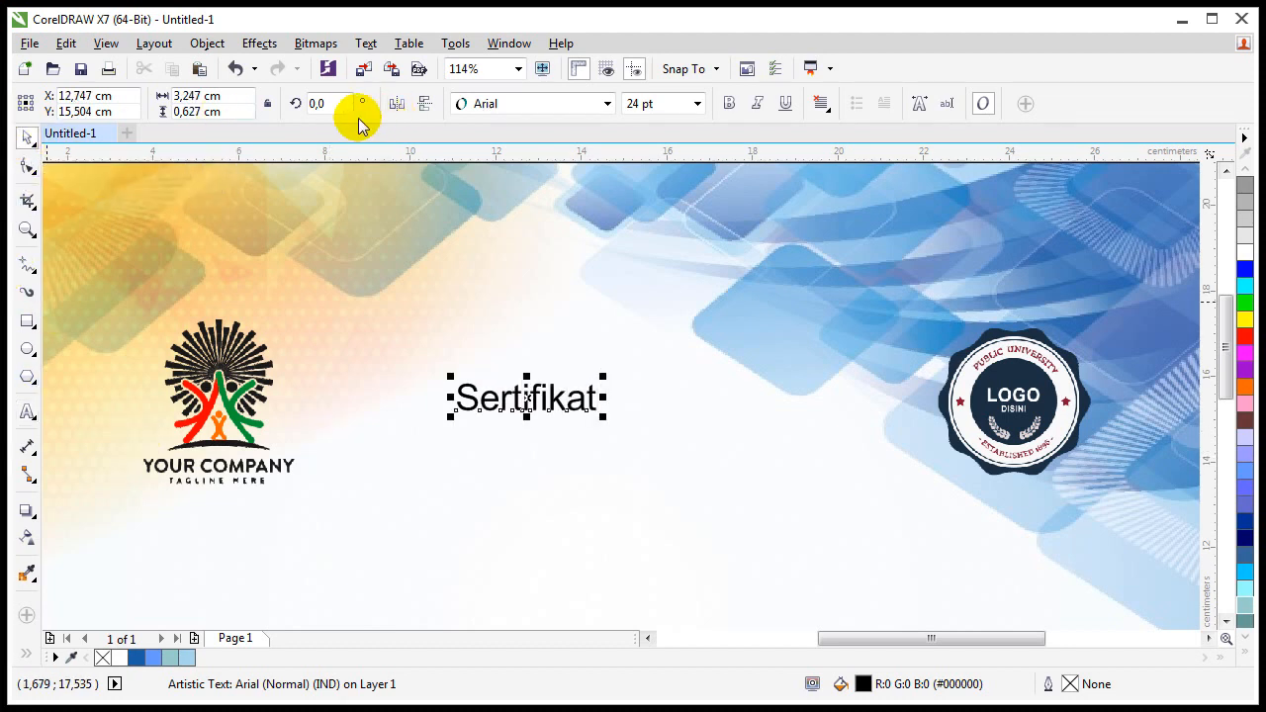
left_click(497, 104)
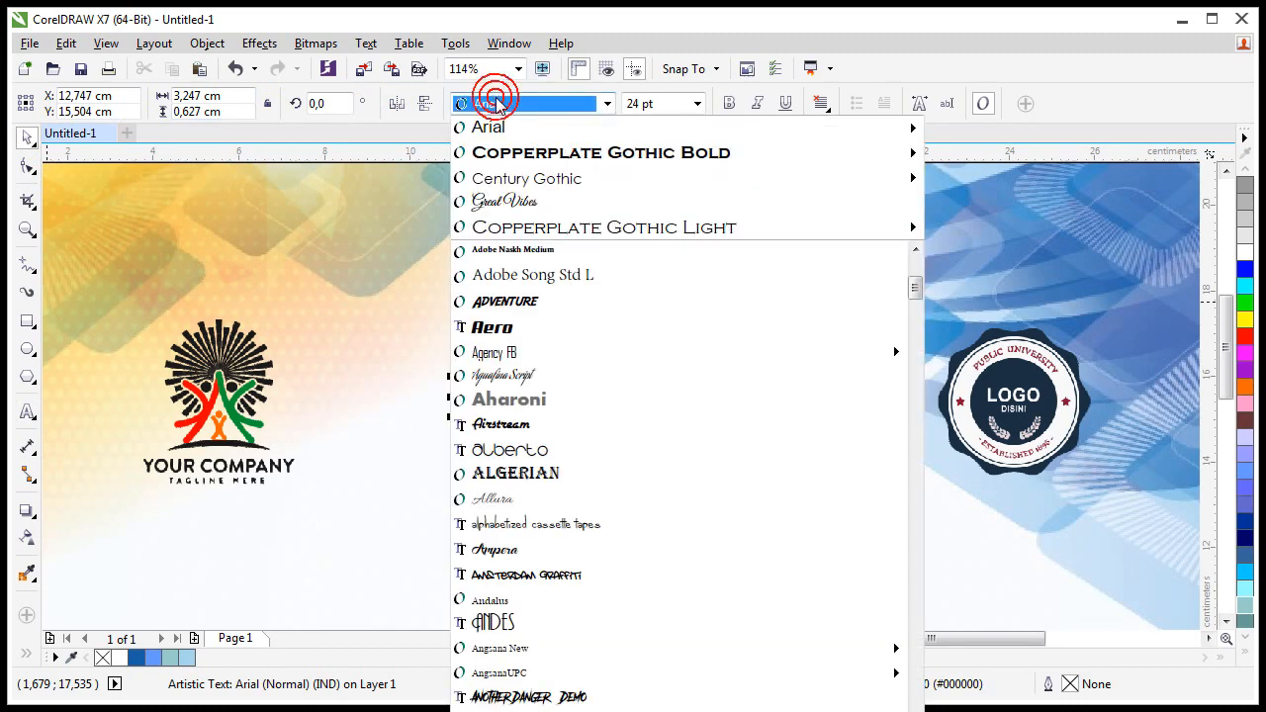
type("g")
left_click(510, 201)
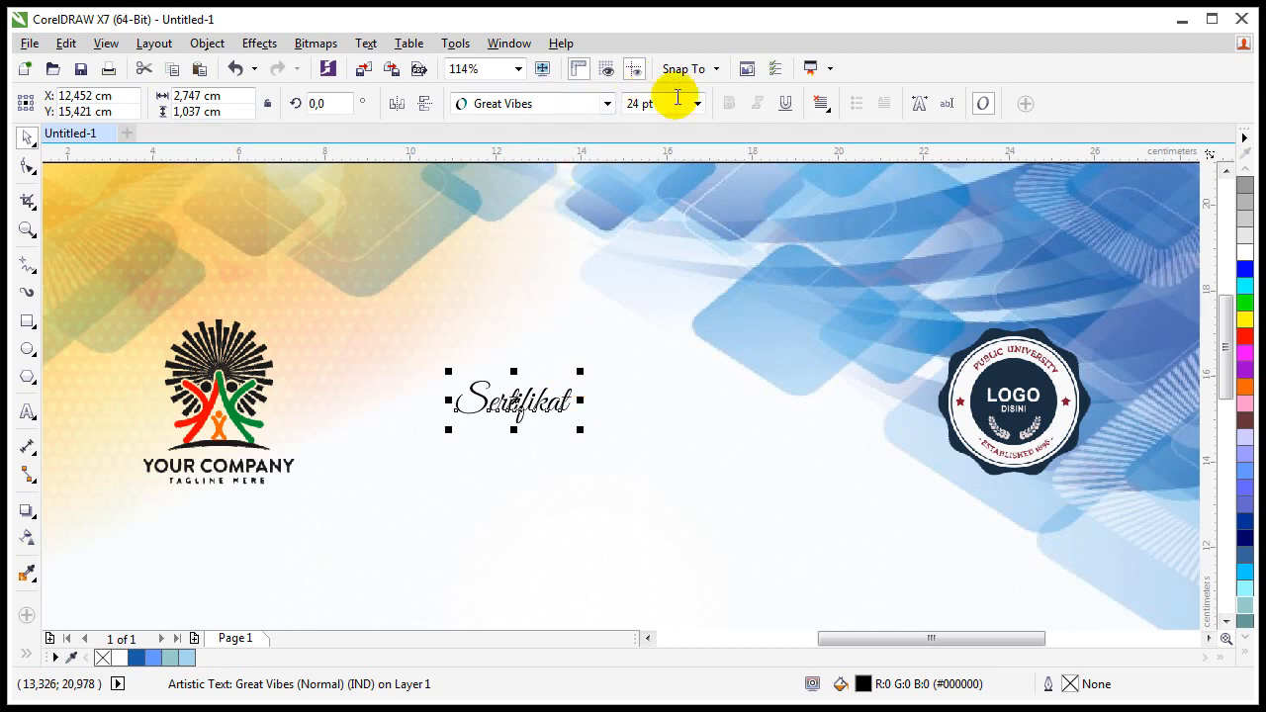
type("8")
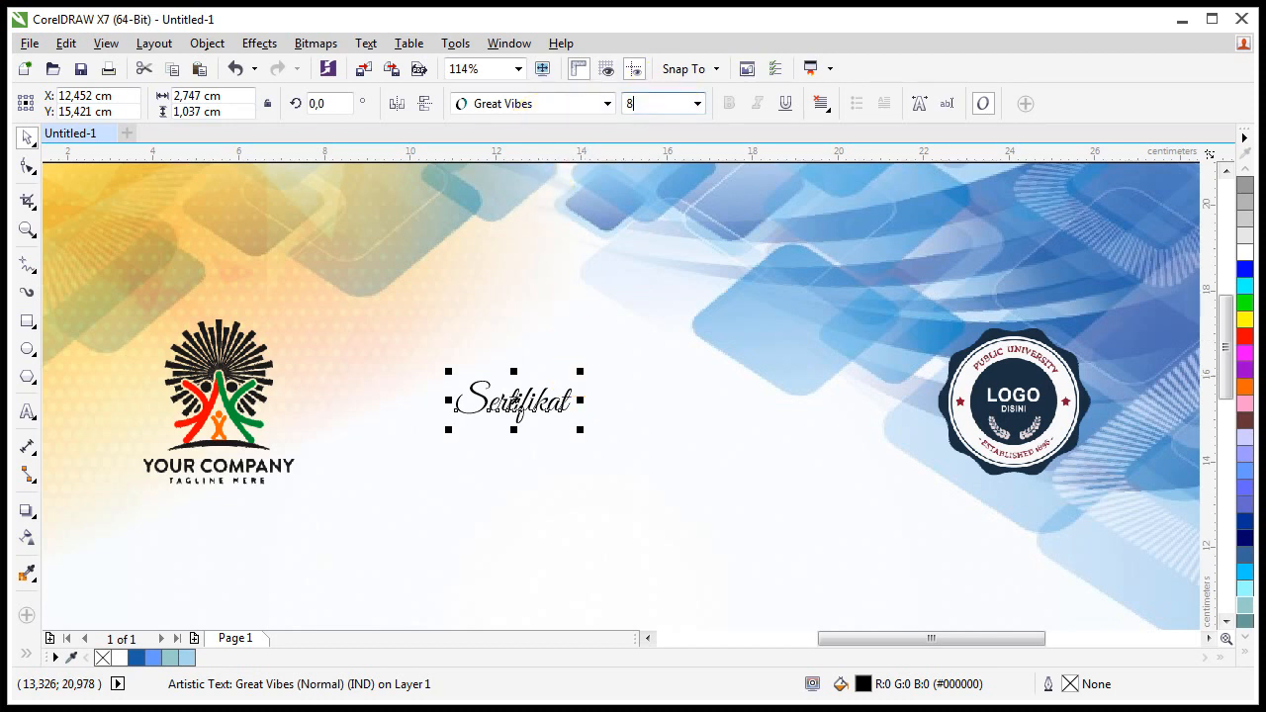
type("5")
key("Return")
Step: Centre the Sertifikat title horizontally on the page and move it slightly lower
left_click(431, 501, "shift")
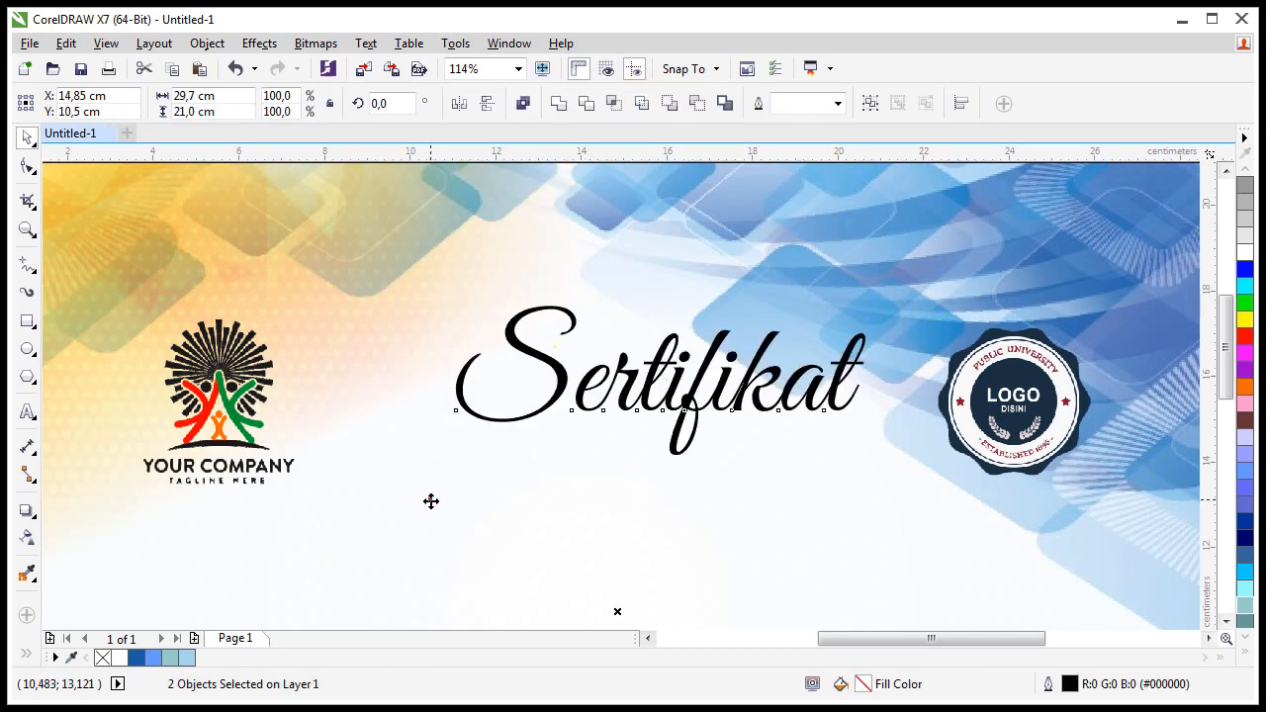
key("c")
key("Escape")
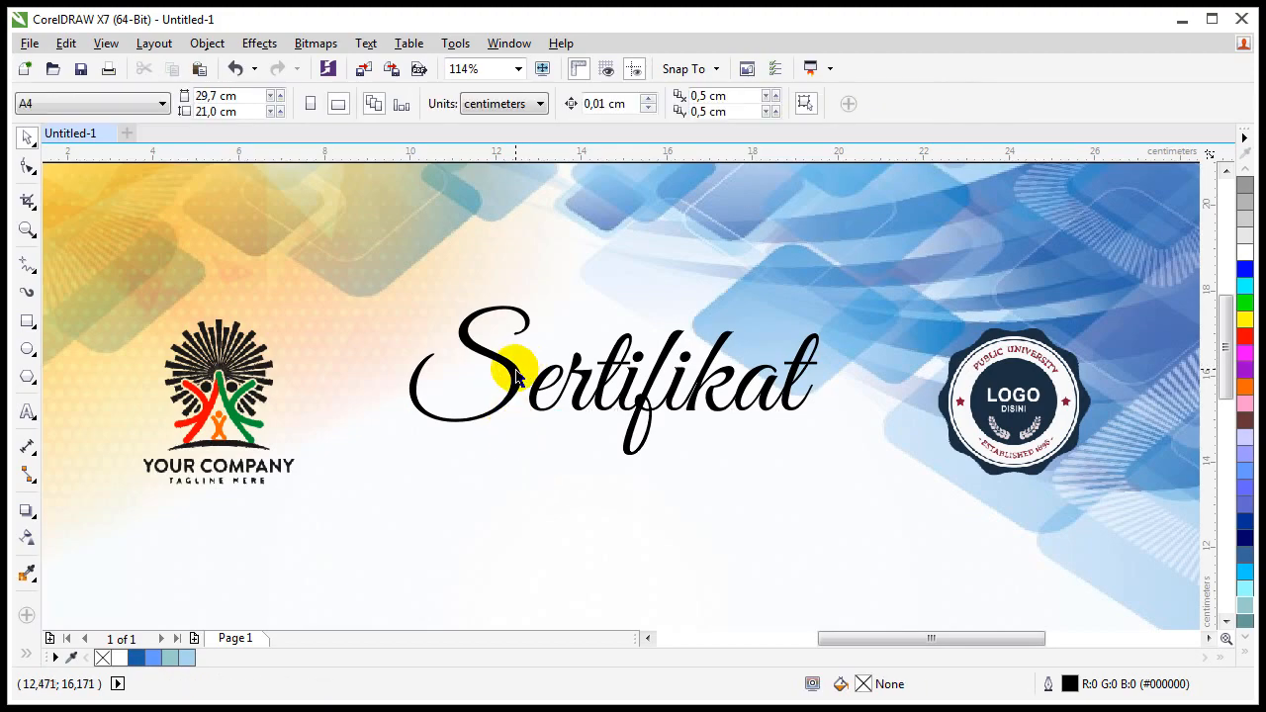
left_click_drag(514, 376, 500, 397)
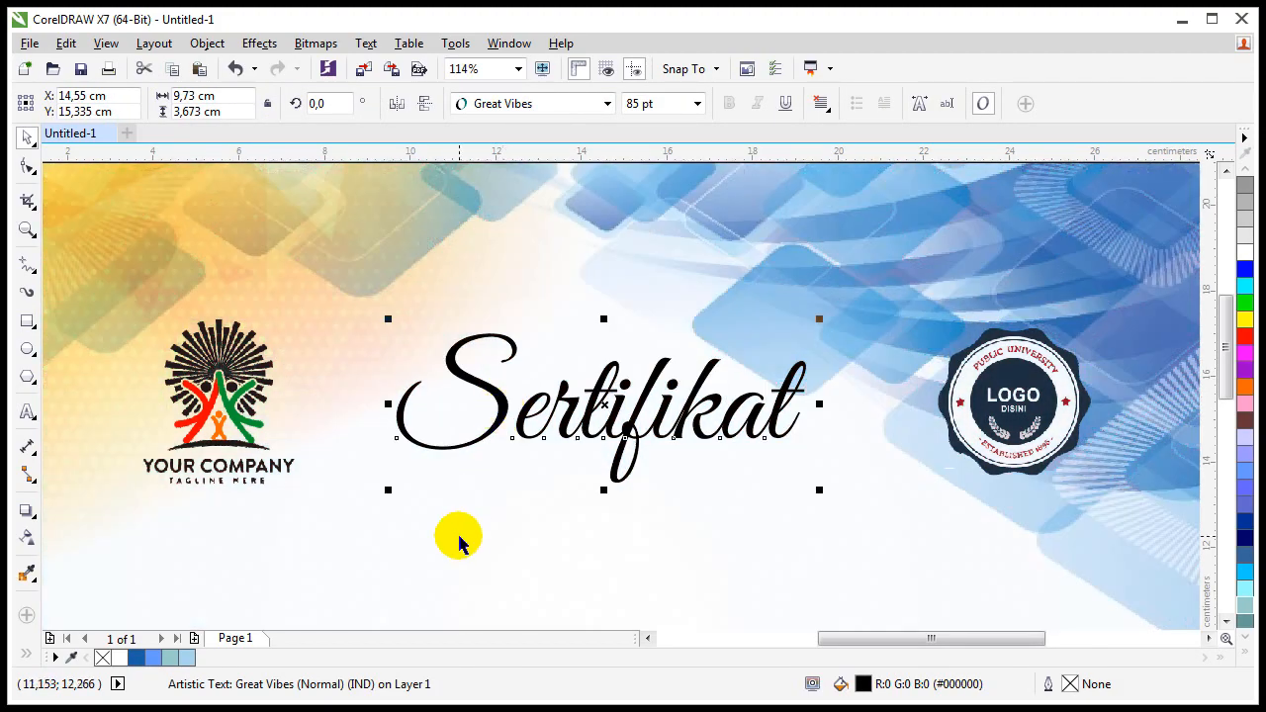
left_click(432, 547)
left_click(27, 411)
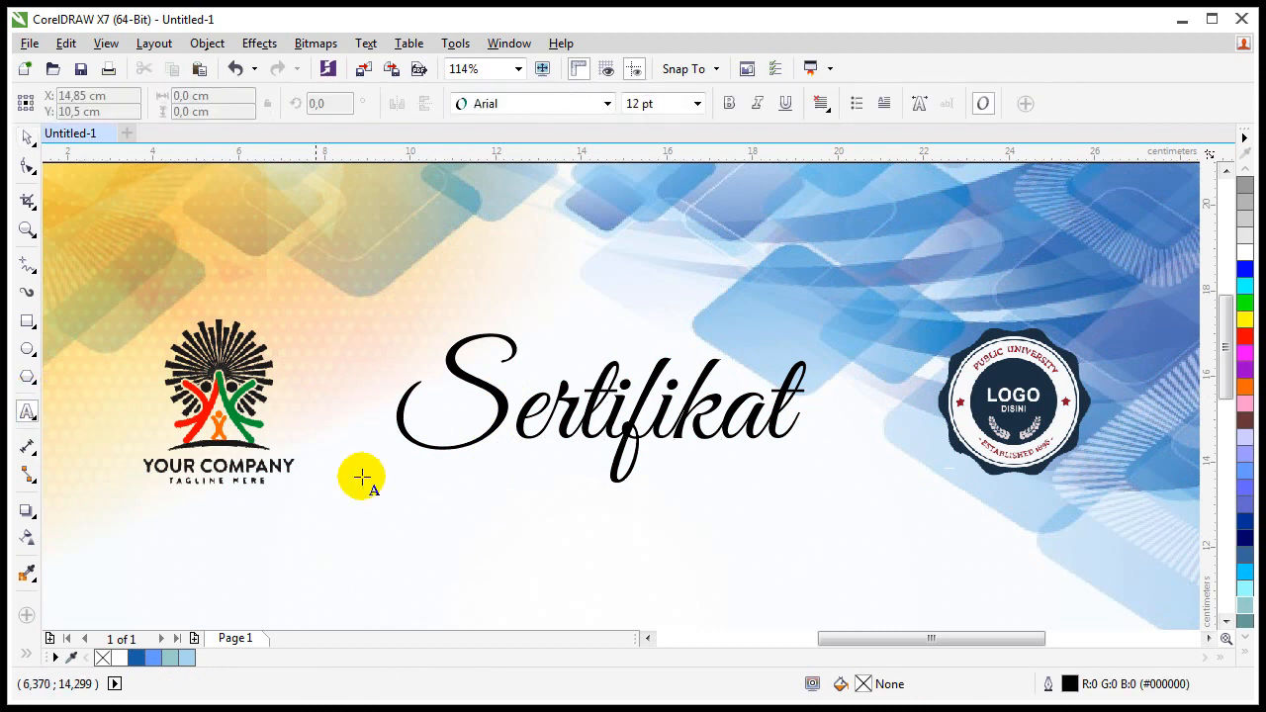
Step: Add a 14 pt 'No. 123.AB/IV/20xx' line and fit it under the title's right end
left_click(651, 472)
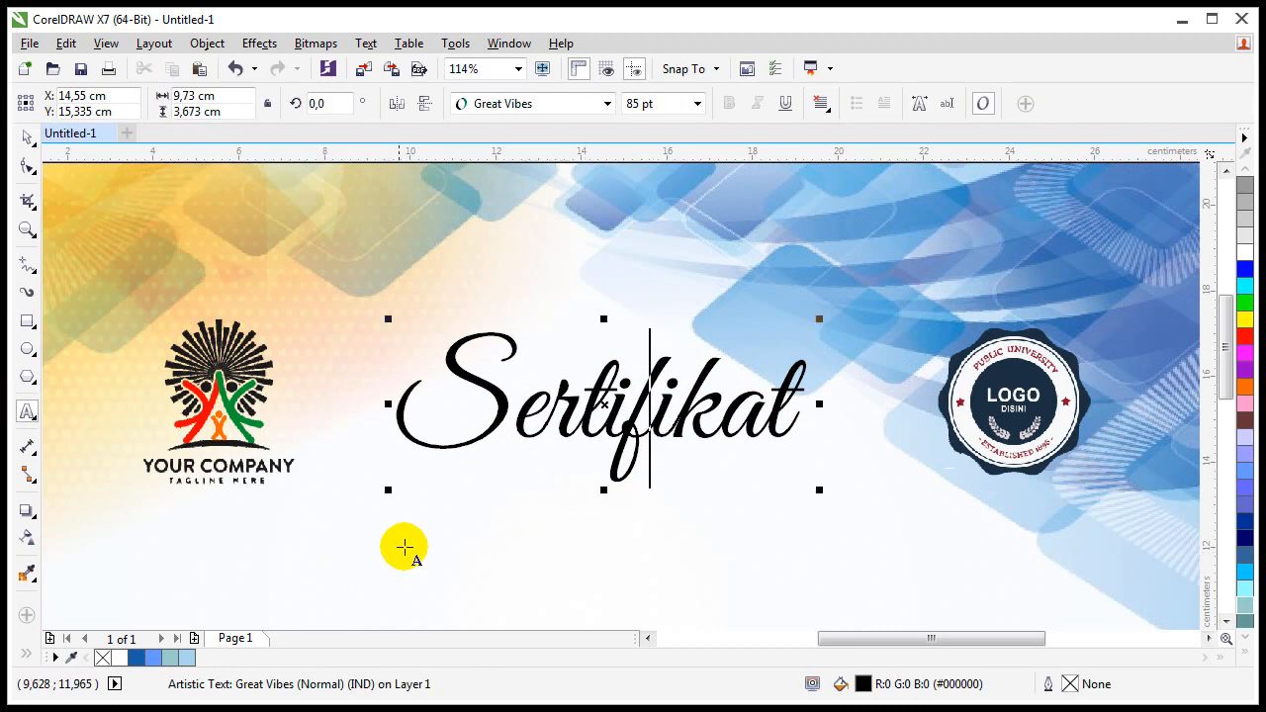
left_click(583, 541)
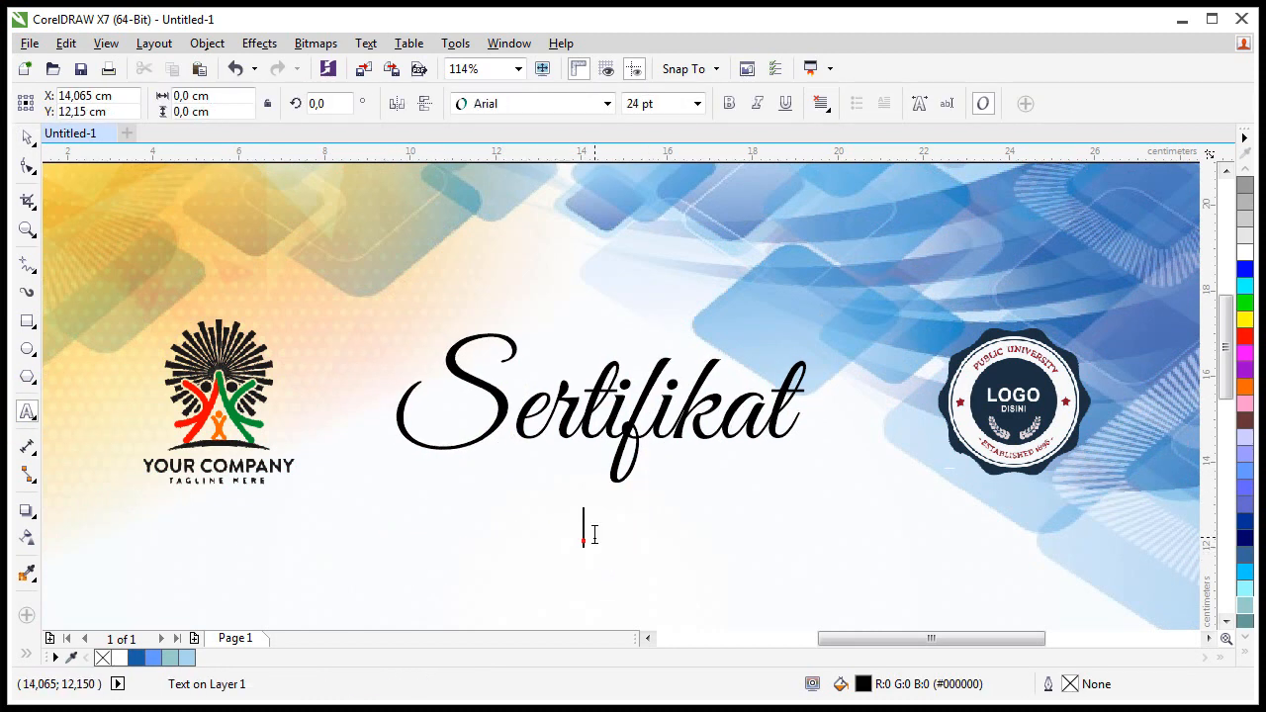
left_click(696, 103)
left_click(636, 242)
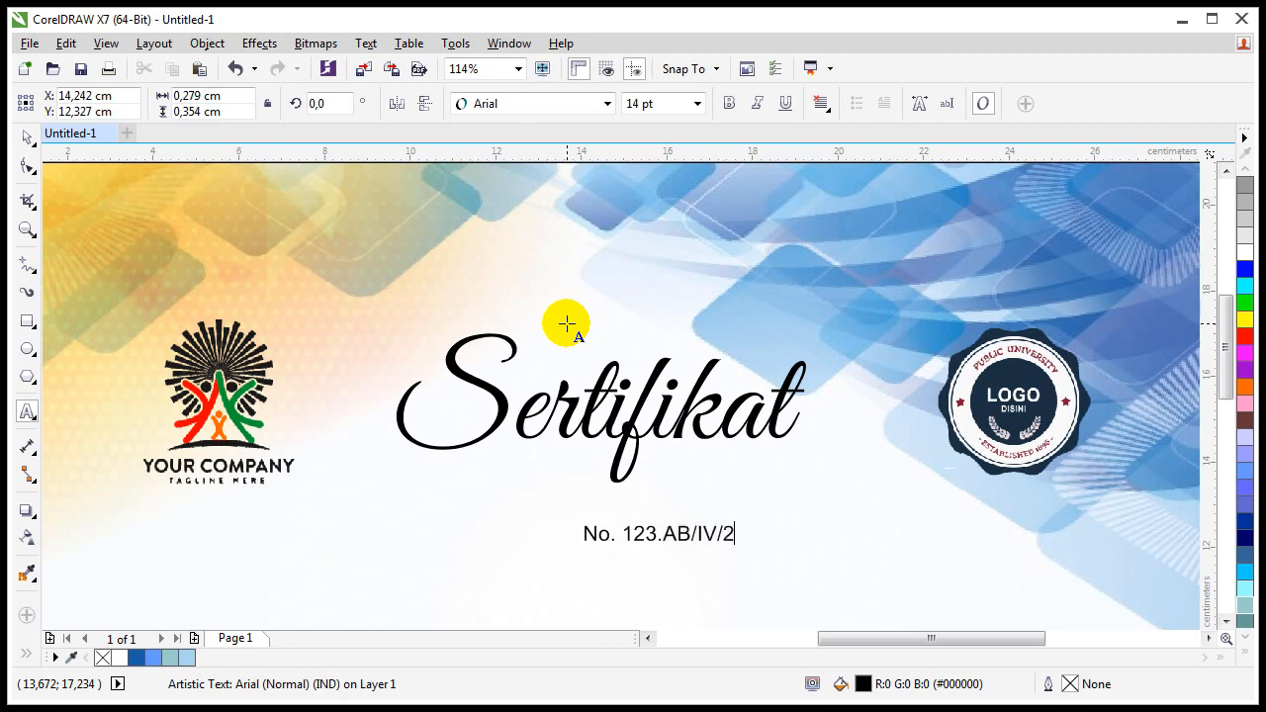
type("xx")
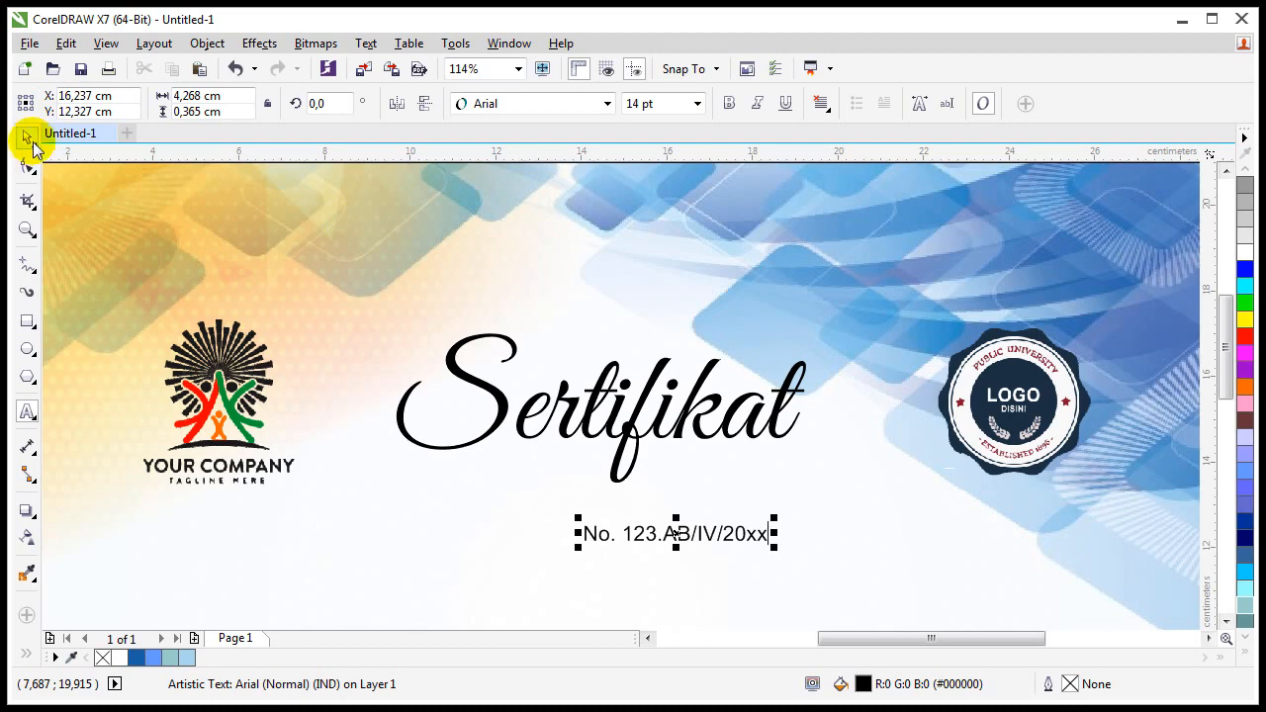
left_click_drag(675, 533, 742, 458)
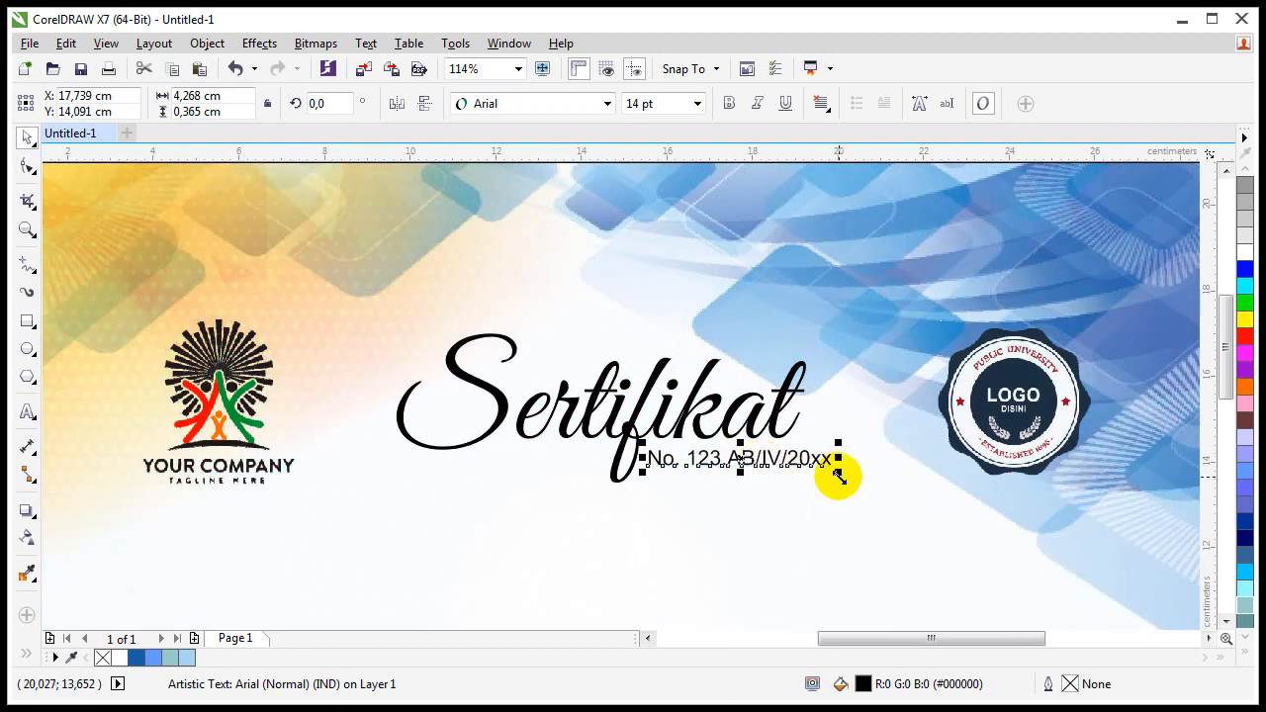
left_click_drag(839, 473, 814, 470)
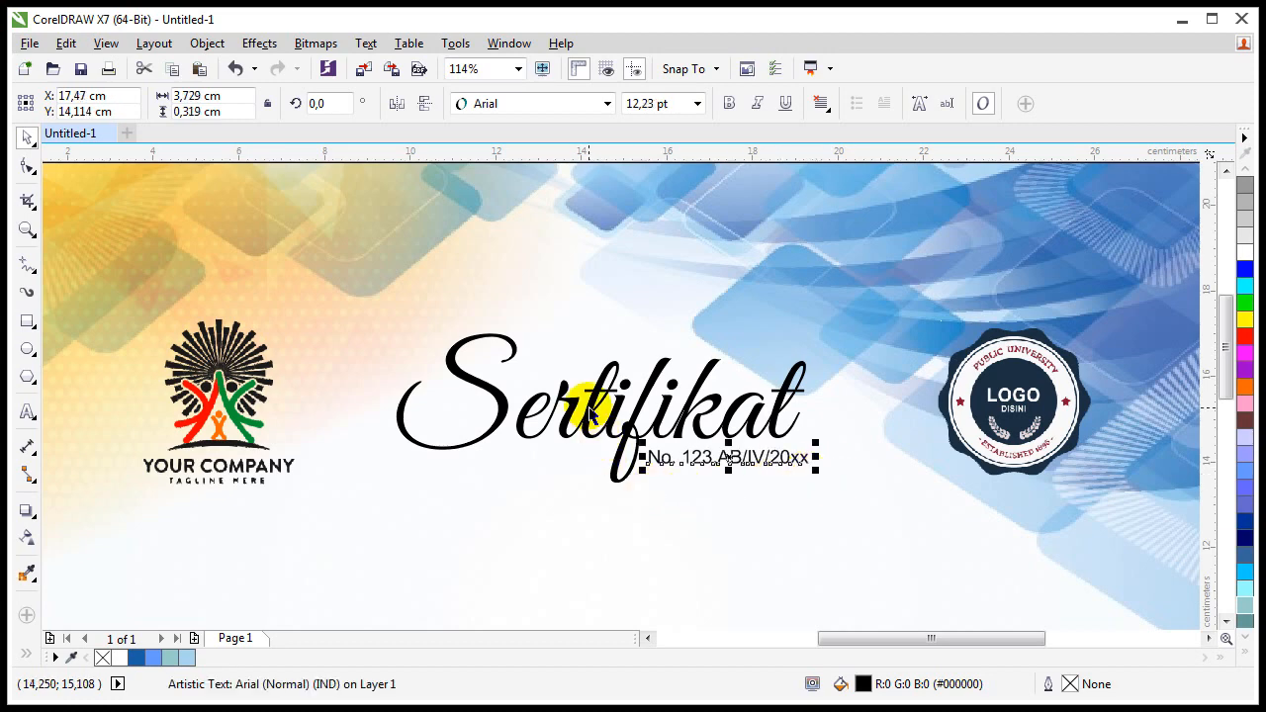
Step: Group the number line with the Sertifikat title and view the whole page
left_click(590, 406, "shift")
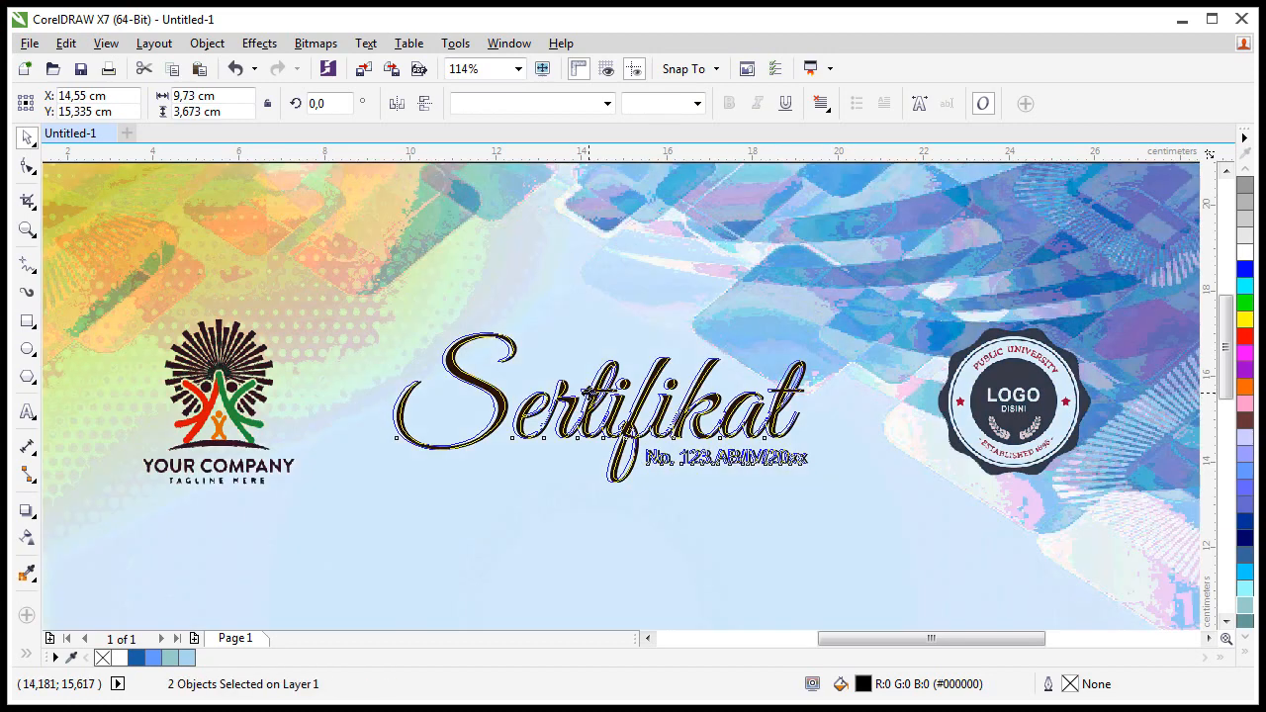
right_click(591, 395)
left_click(574, 415)
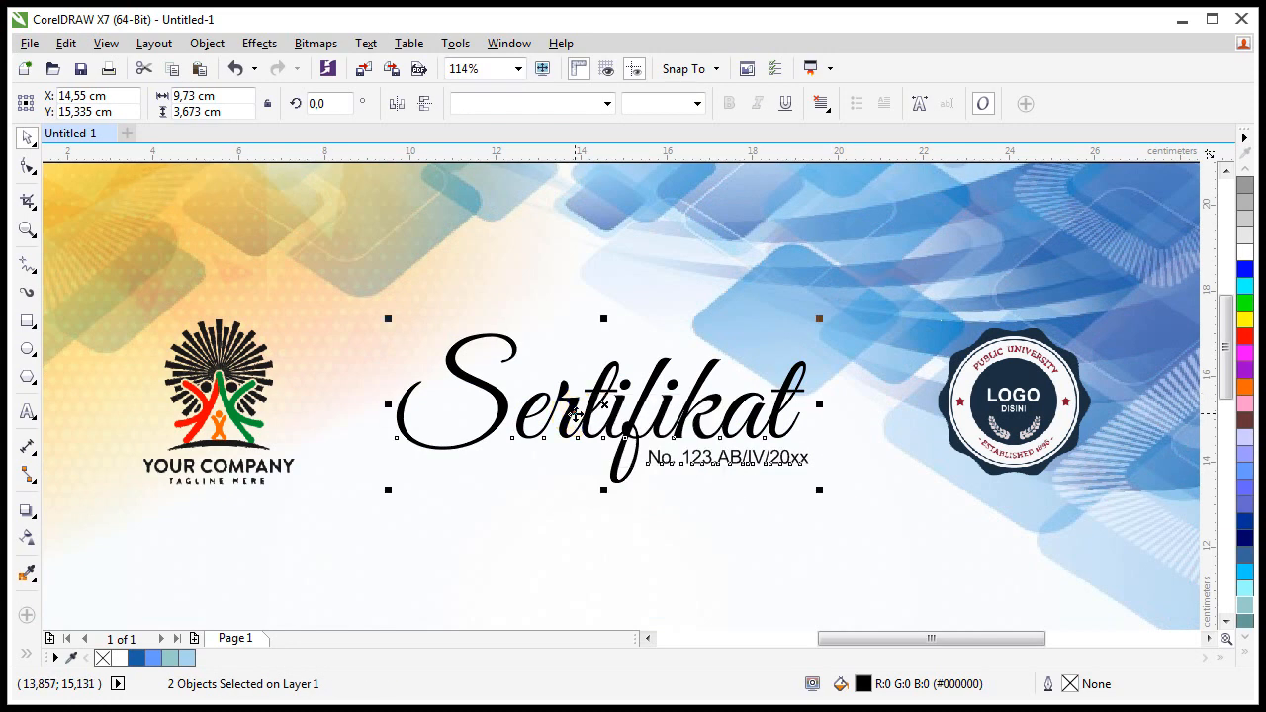
right_click(576, 414)
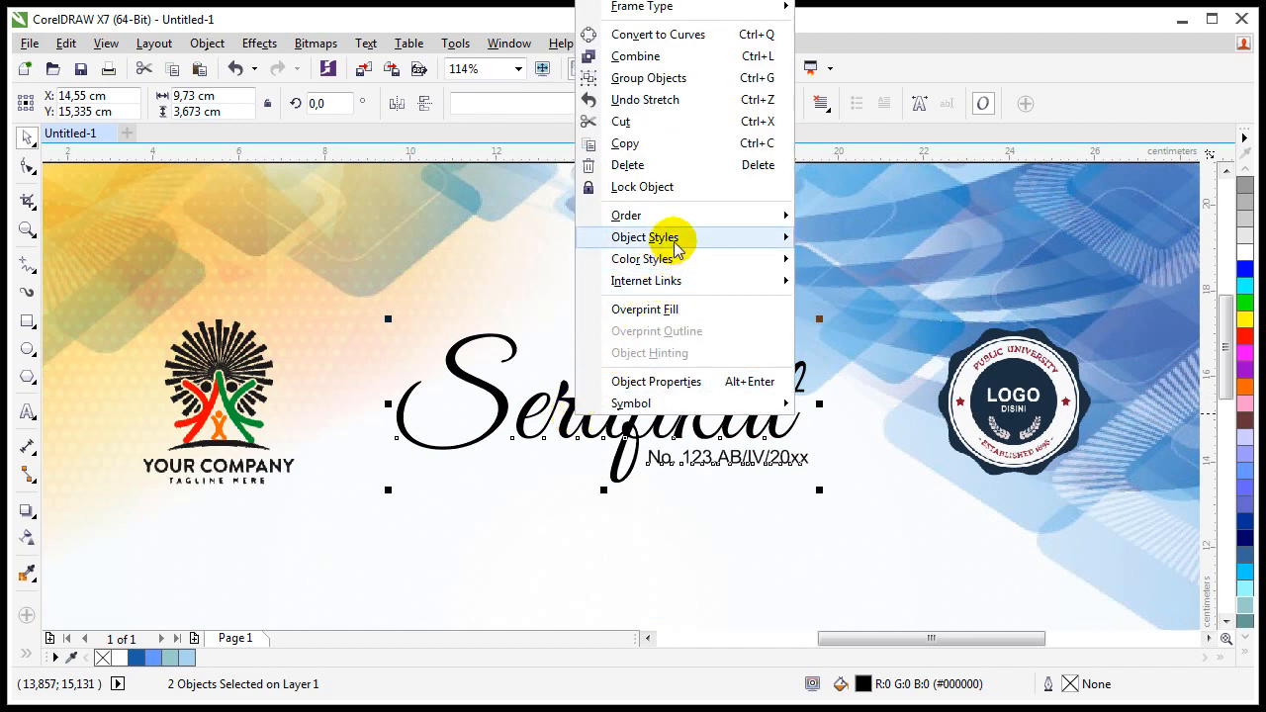
left_click(682, 89)
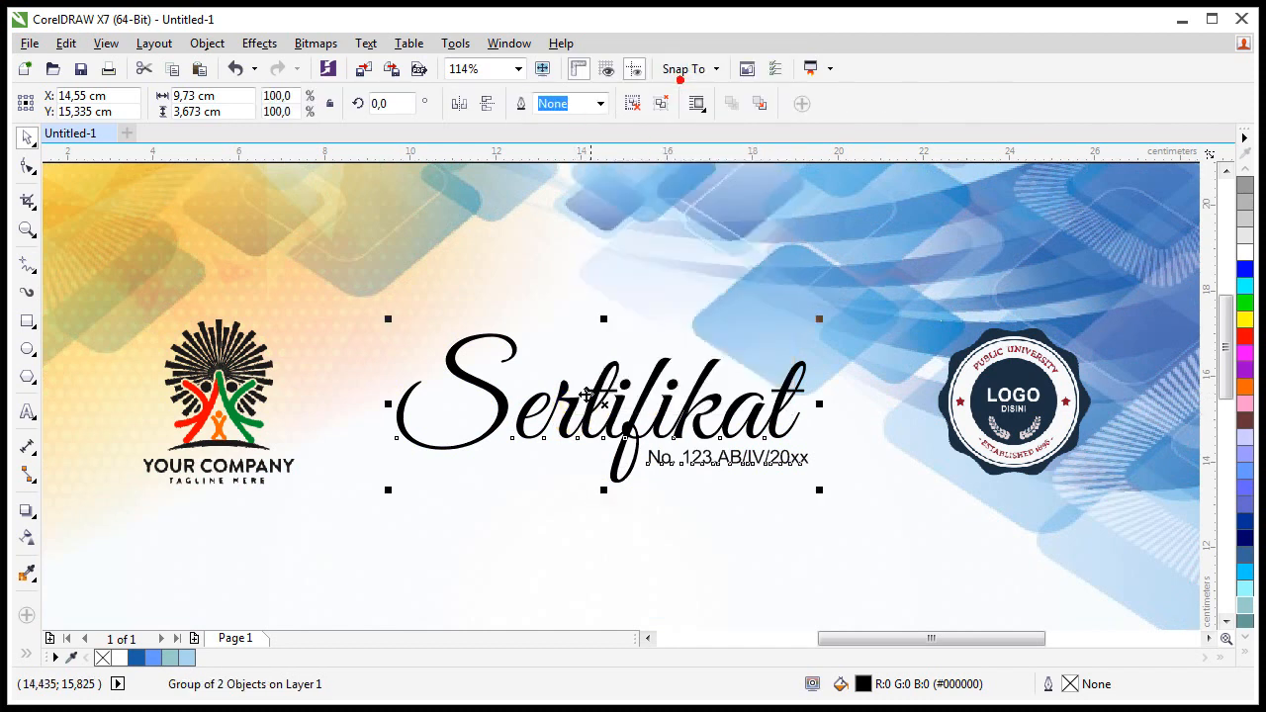
left_click(418, 283)
key("F3")
left_click(217, 366)
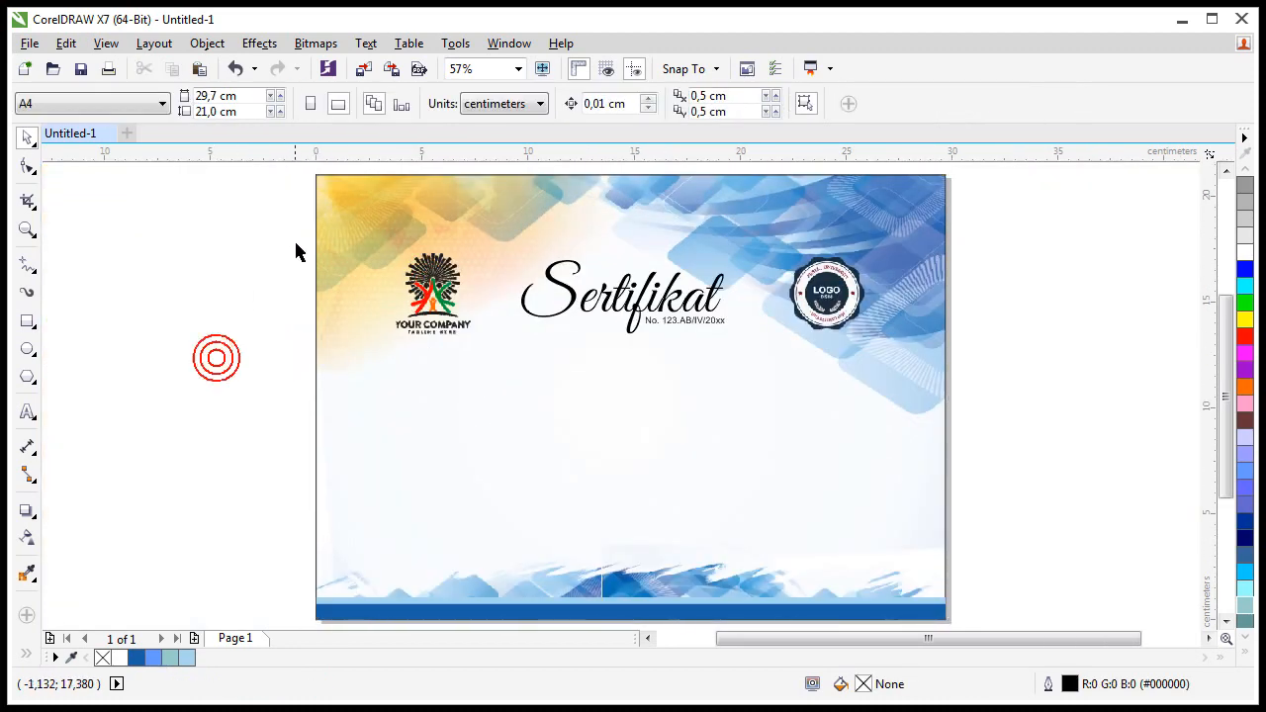
Step: Type 'Diberikan kepada :' below the title in Century Gothic at 14 pt
key("z")
left_click_drag(327, 217, 908, 495)
left_click(29, 138)
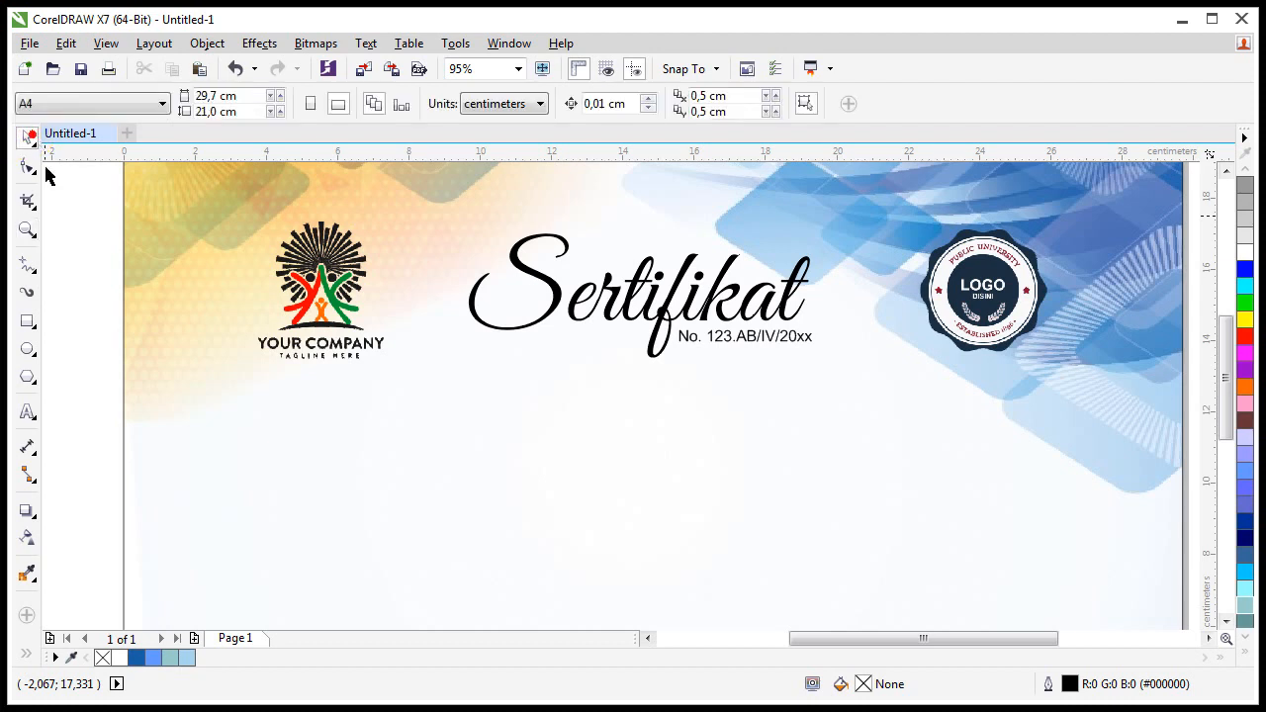
left_click(28, 412)
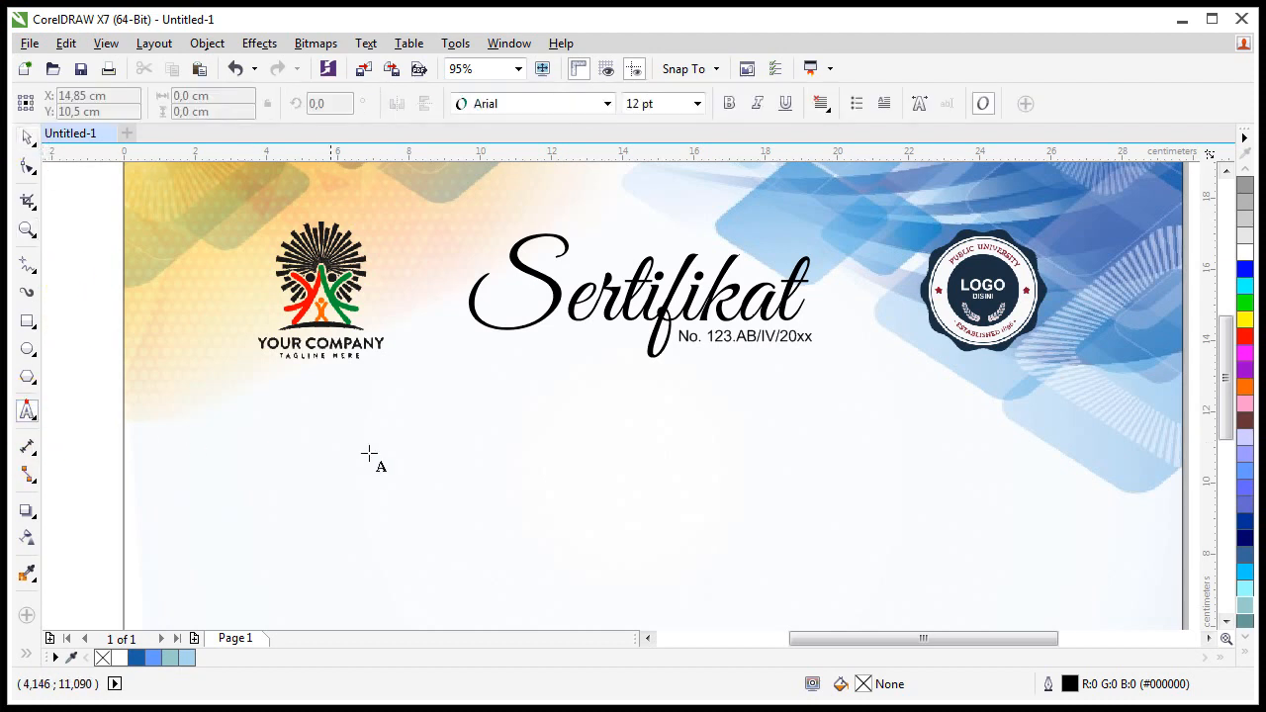
left_click(620, 419)
left_click(551, 105)
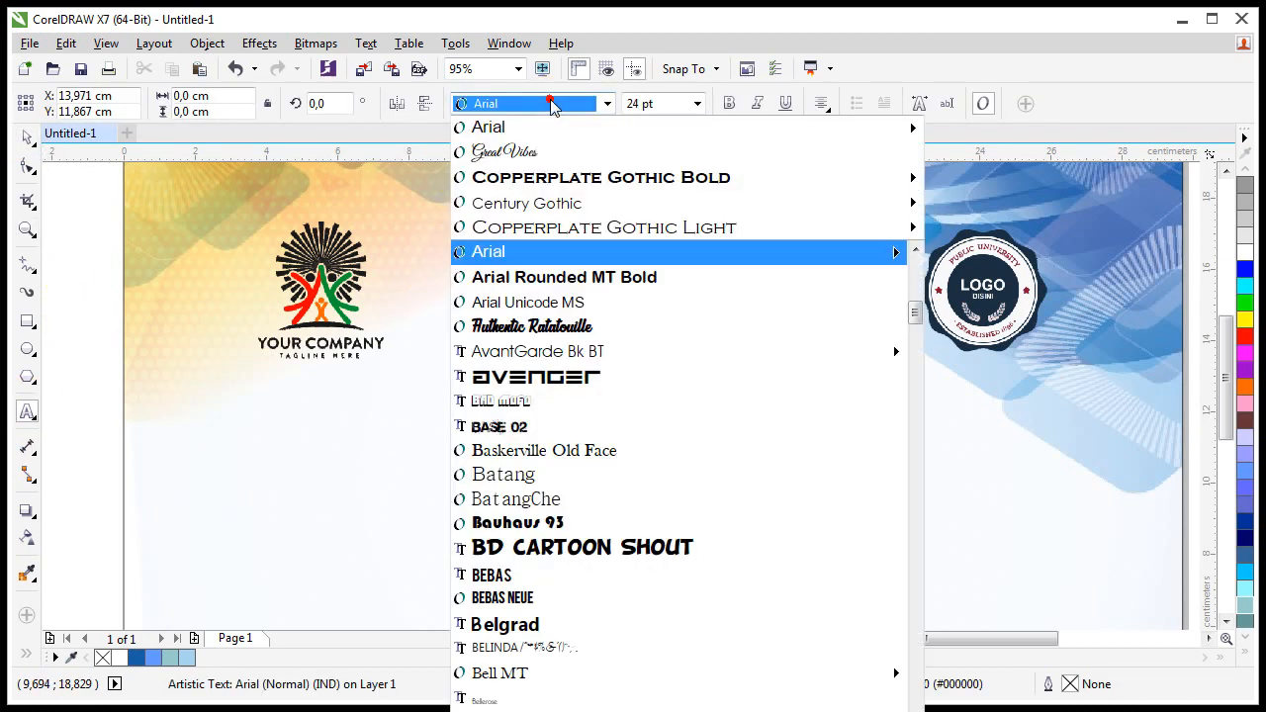
left_click(555, 205)
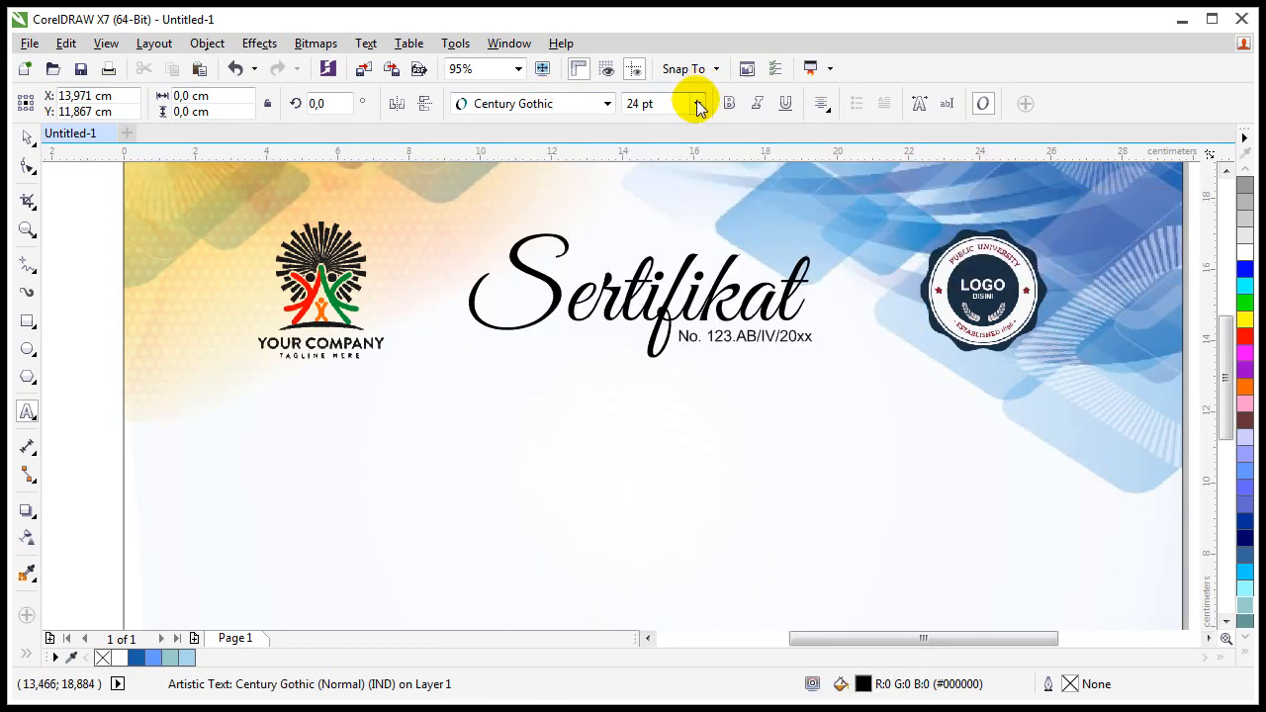
left_click(696, 103)
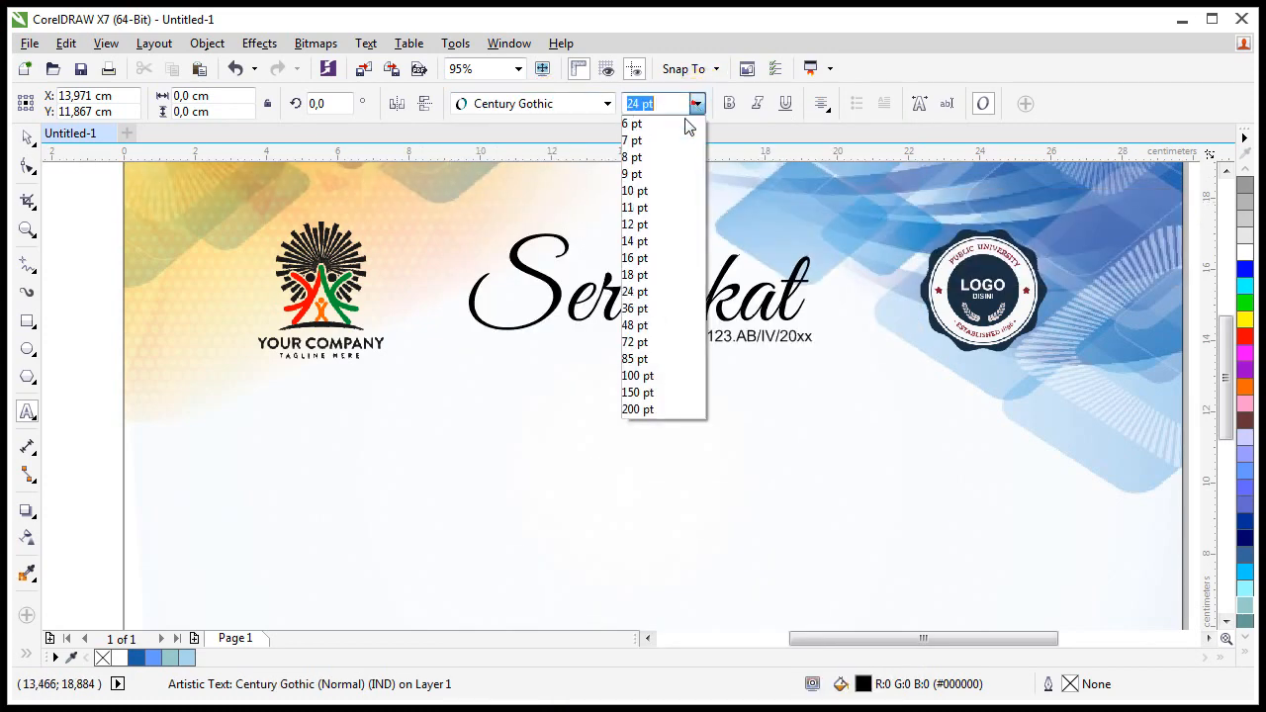
left_click(649, 248)
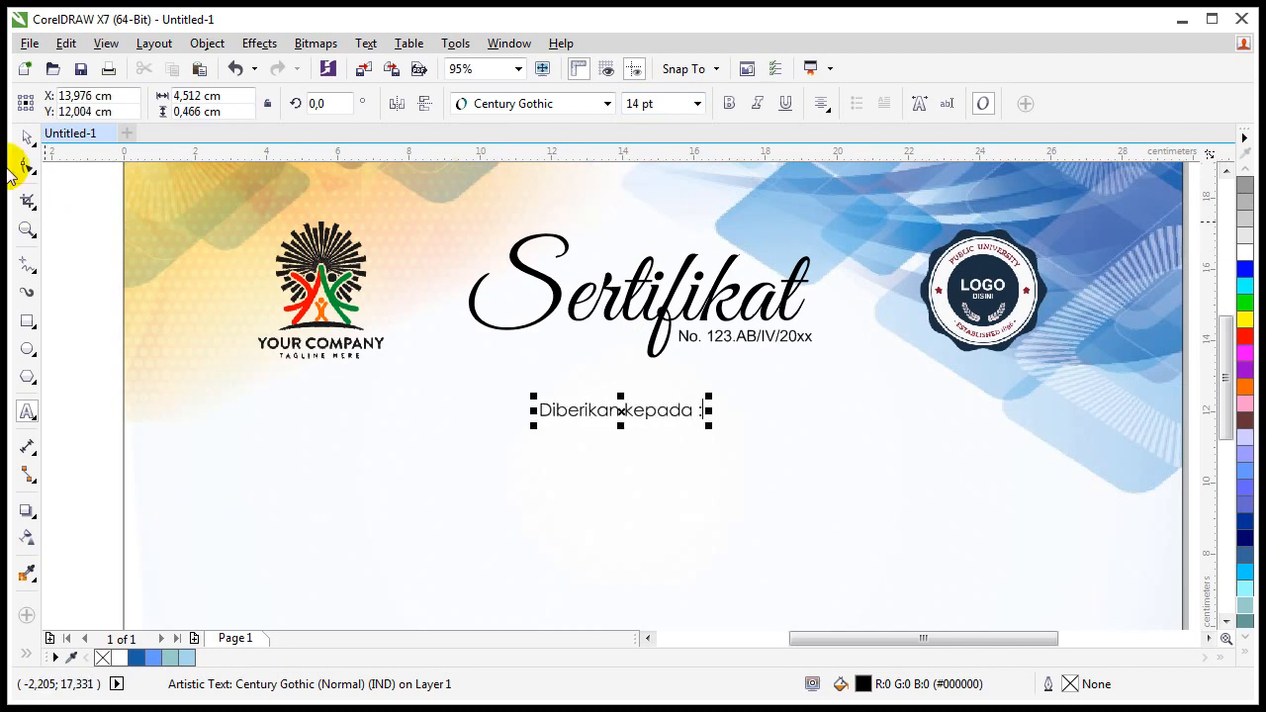
left_click(613, 408)
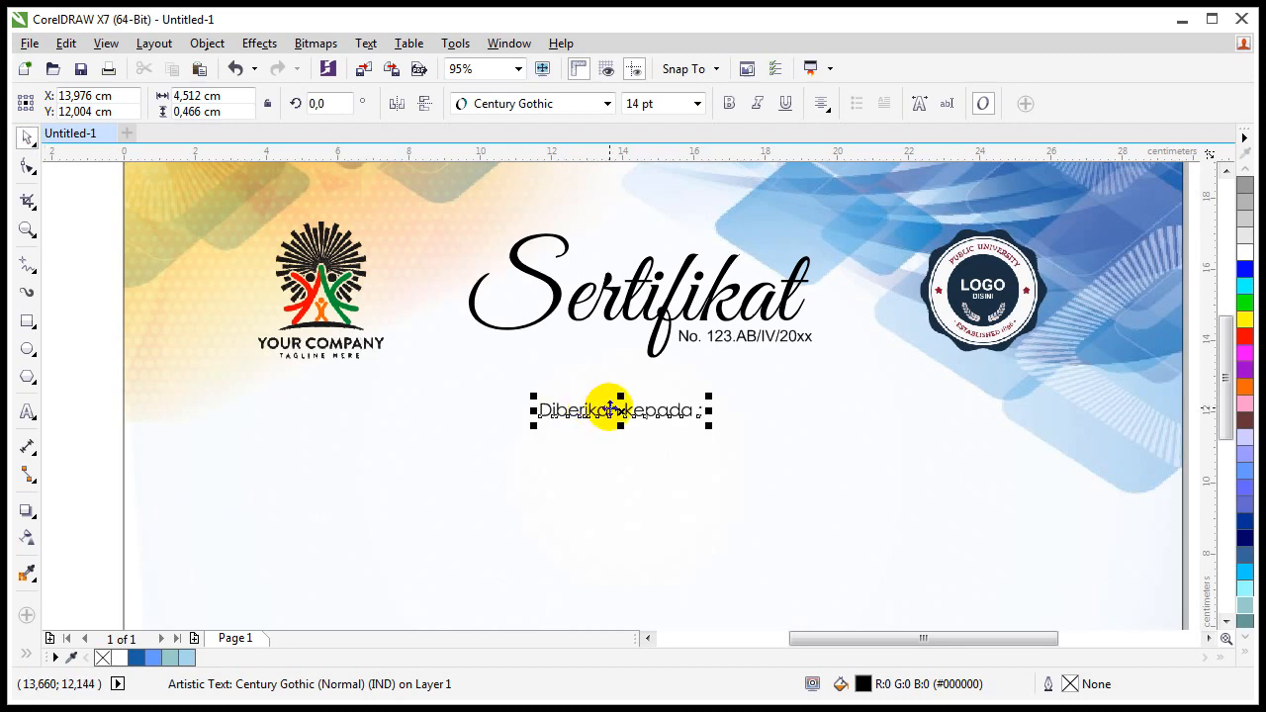
Step: Duplicate the 'Diberikan kepada :' line below and replace its text with the recipient's name
left_click_drag(613, 408, 614, 460)
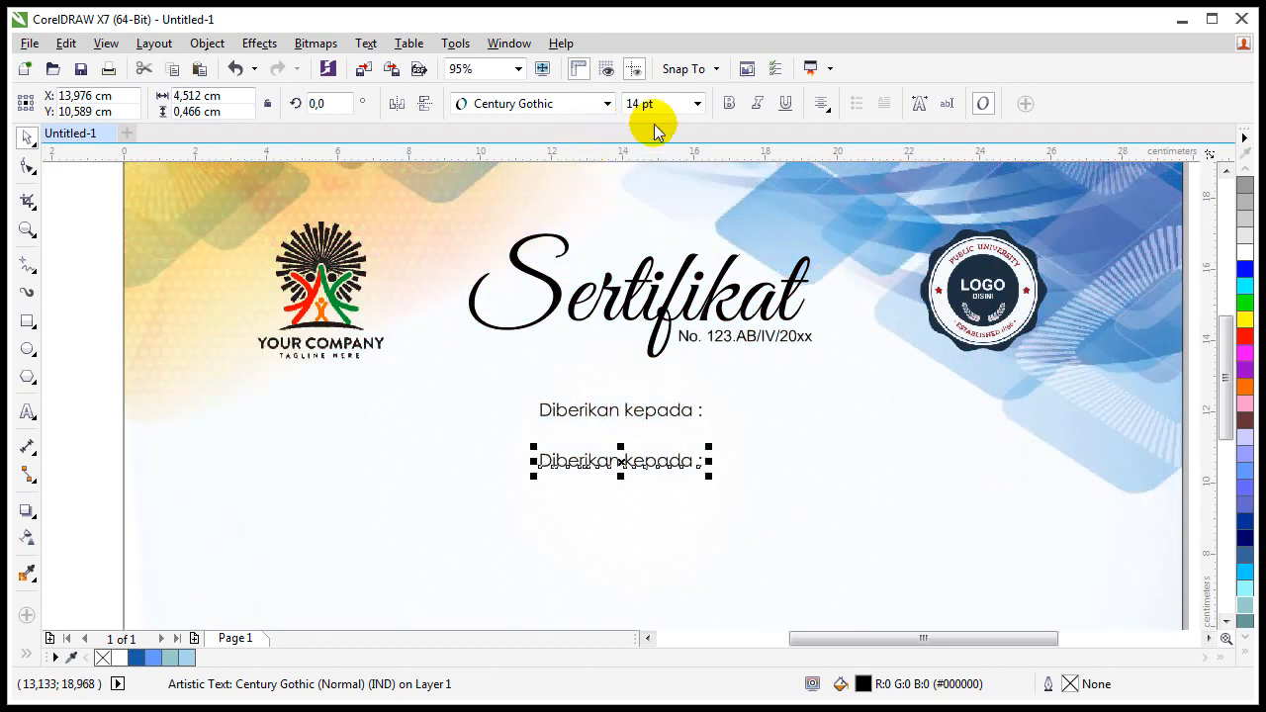
left_click(698, 103)
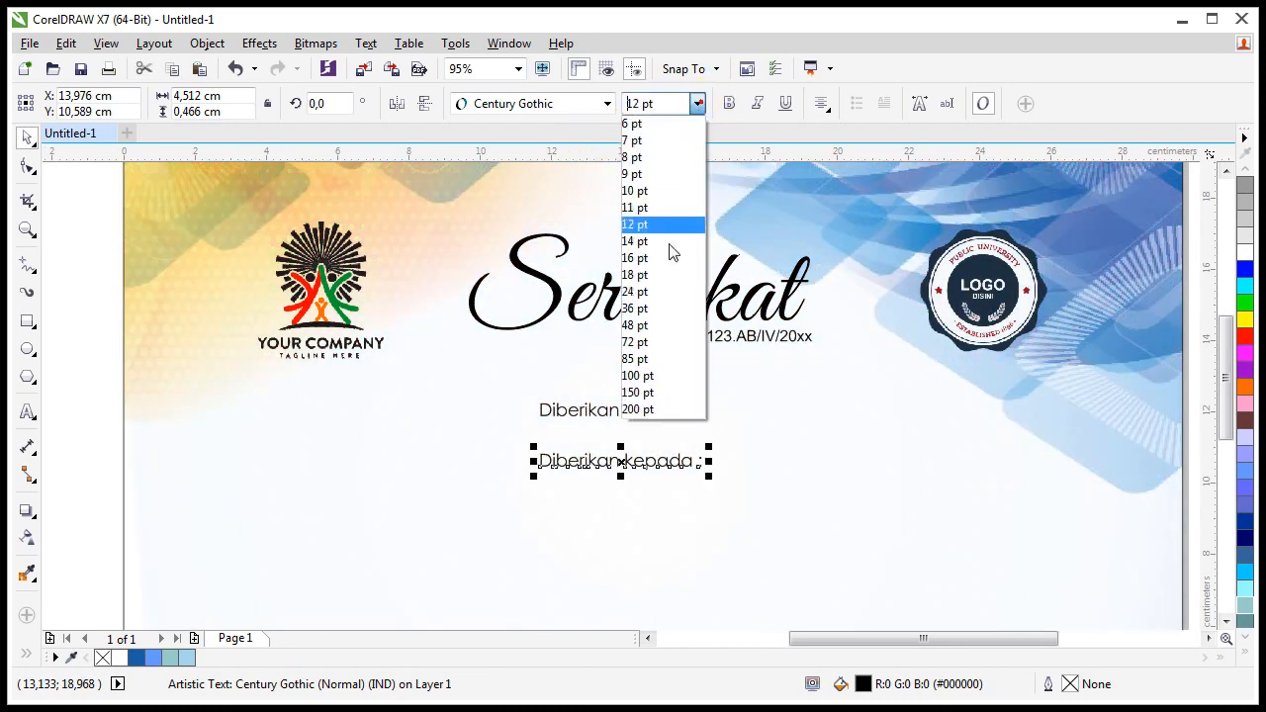
left_click(657, 362)
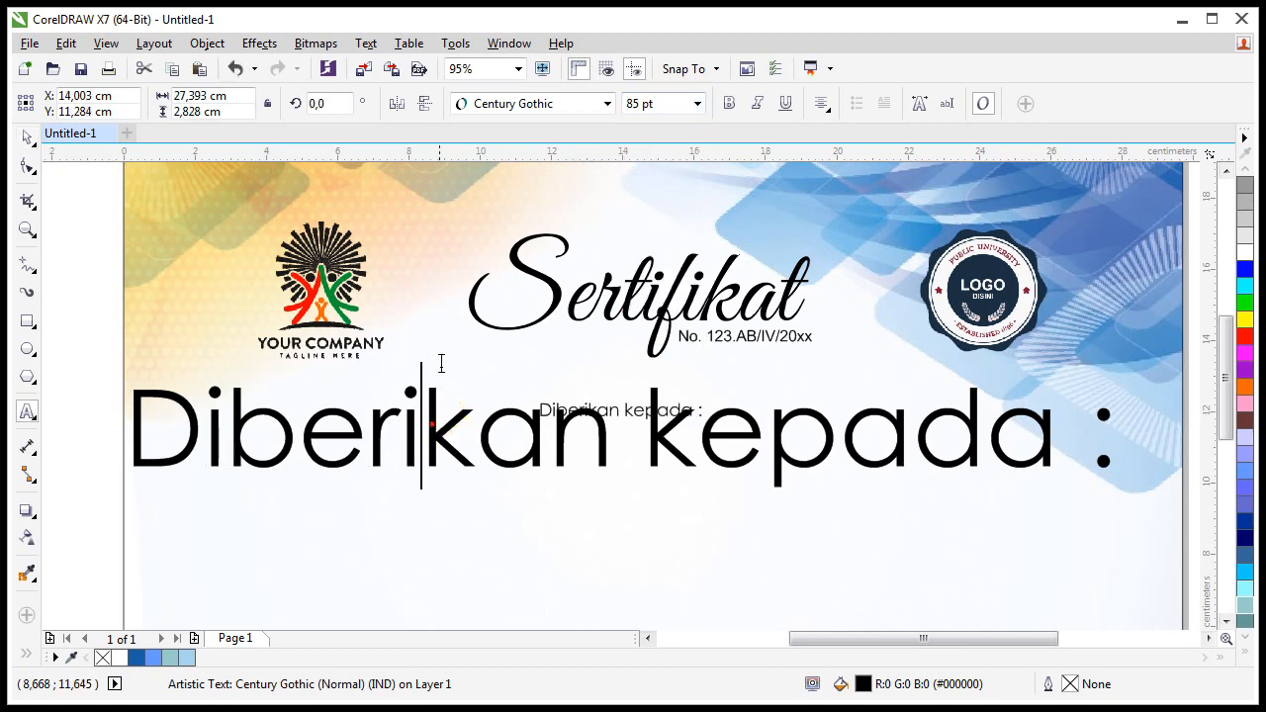
key("ctrl+a")
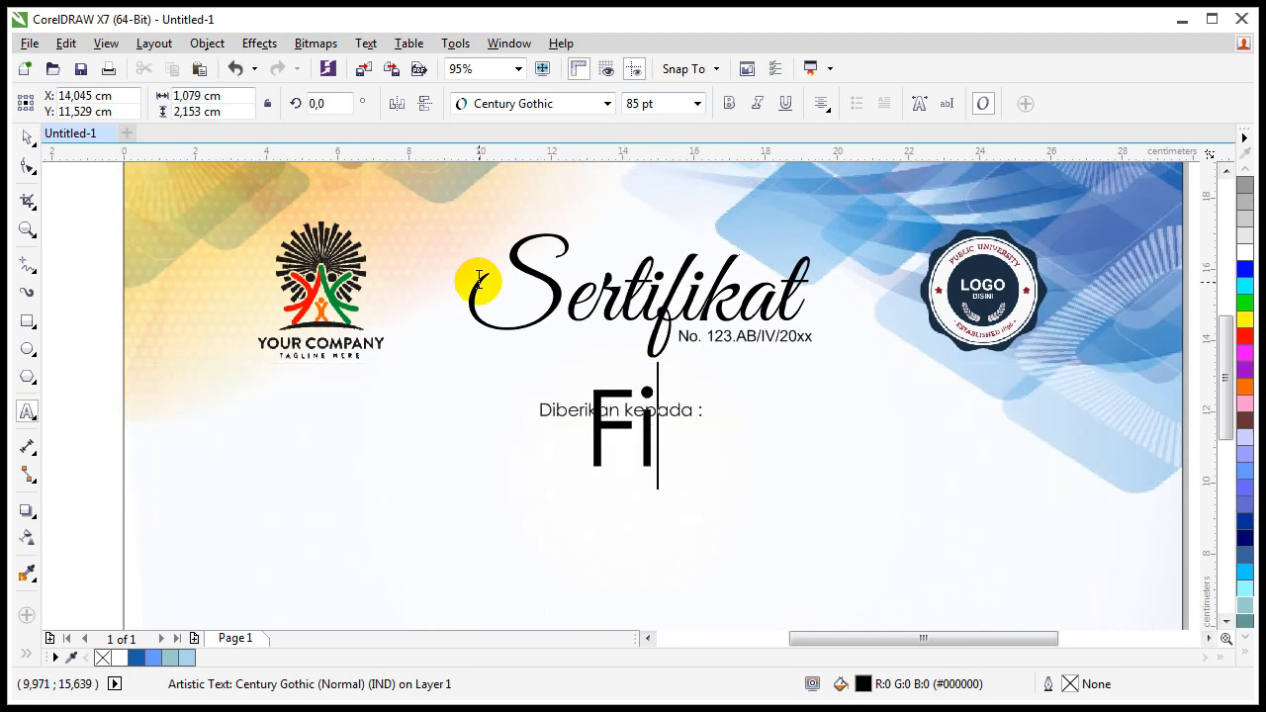
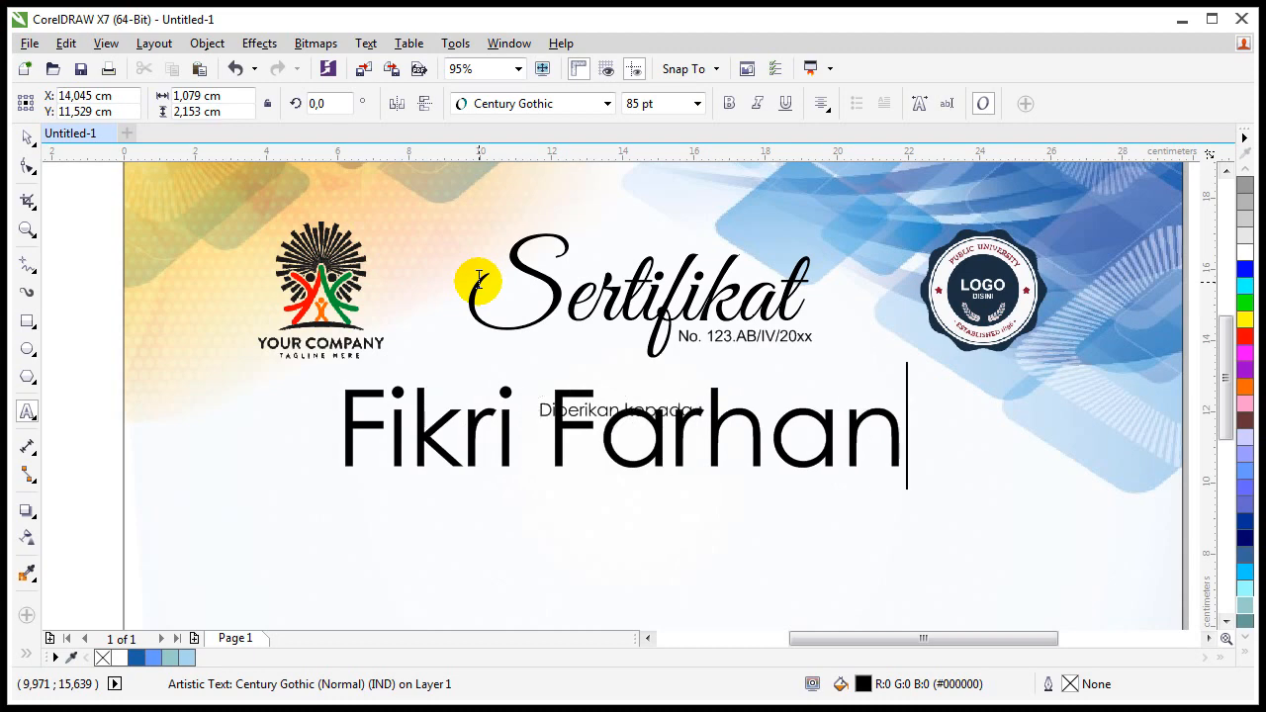
left_click(20, 144)
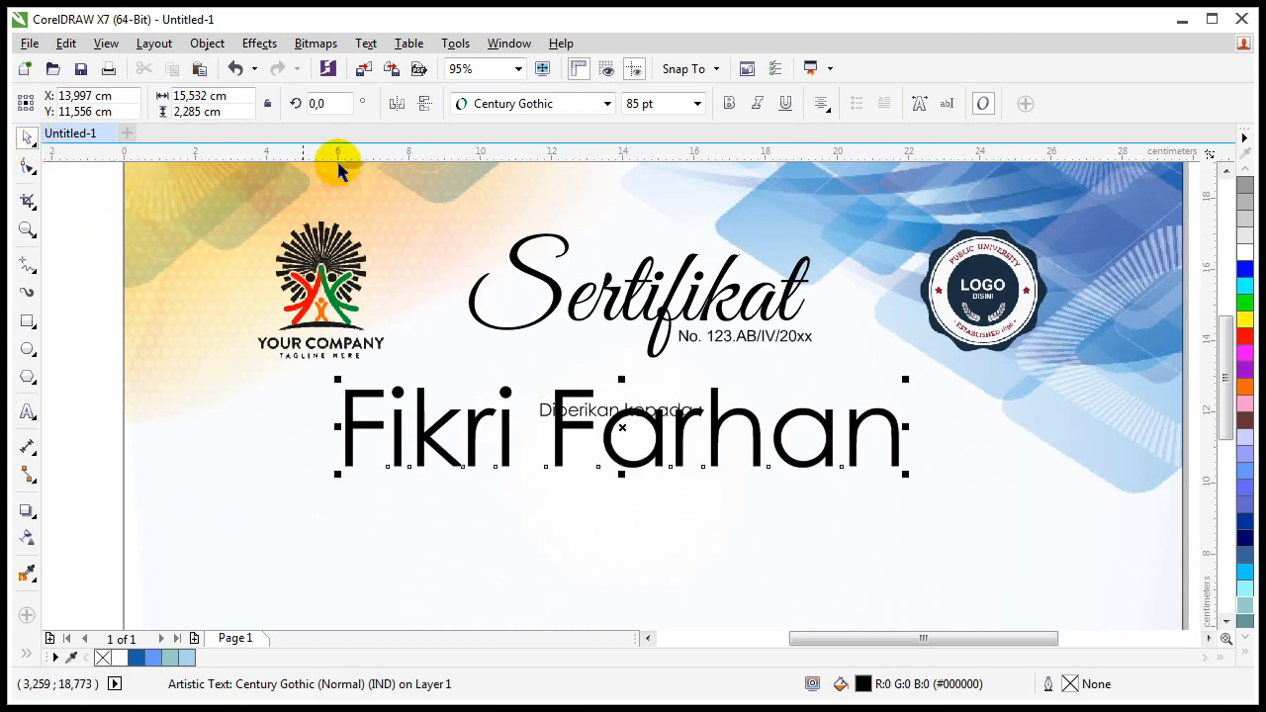
Step: Set the recipient name to Copperplate Gothic Bold at 50 pt and nudge it into place
left_click(532, 103)
left_click(540, 202)
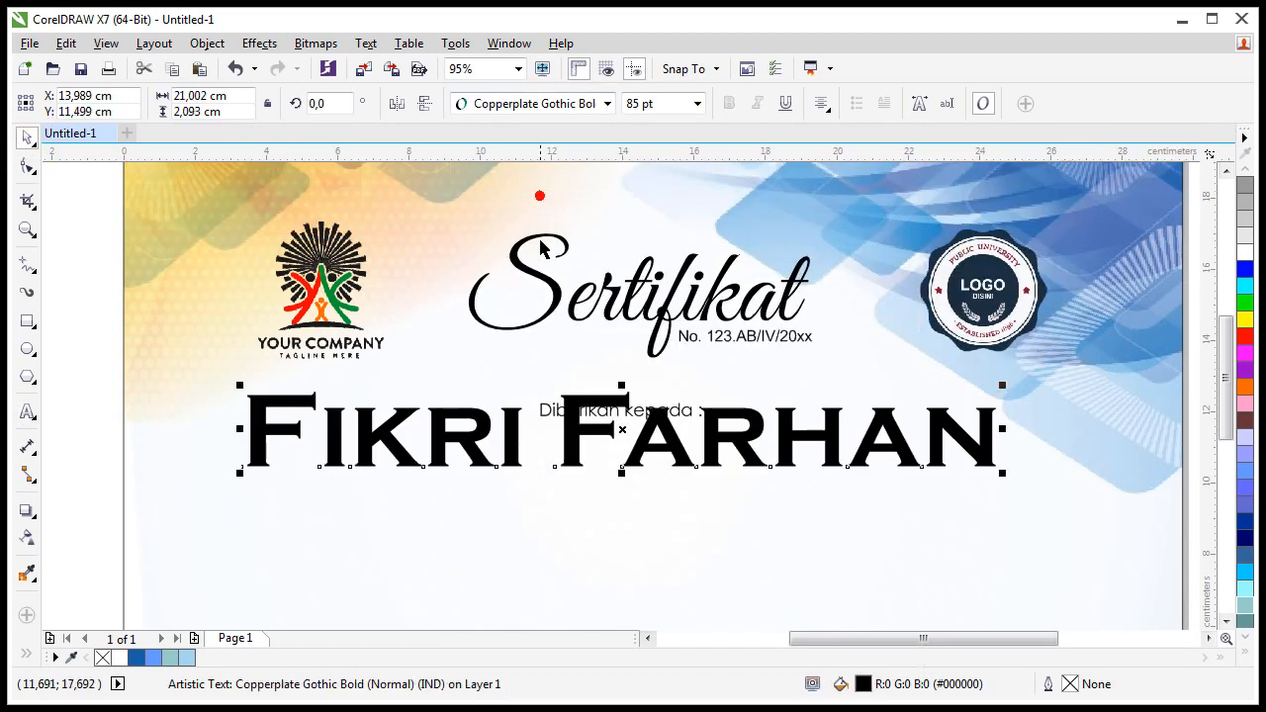
left_click(678, 104)
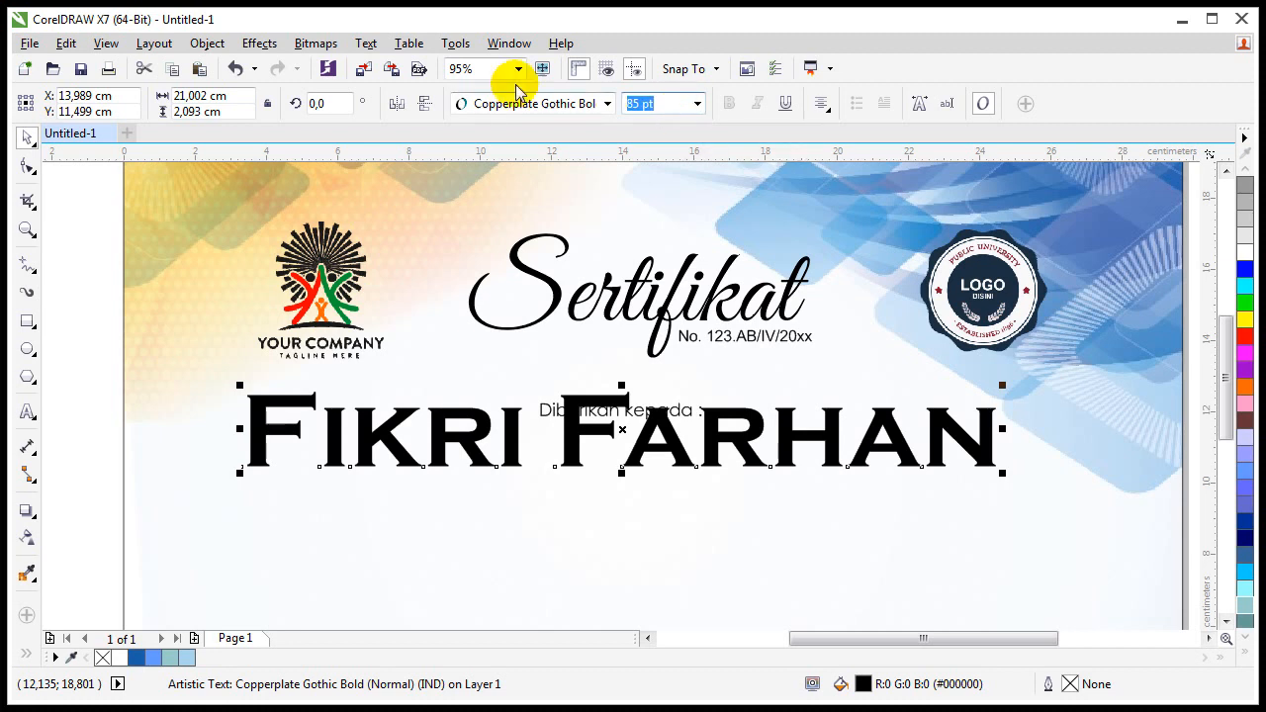
type("50")
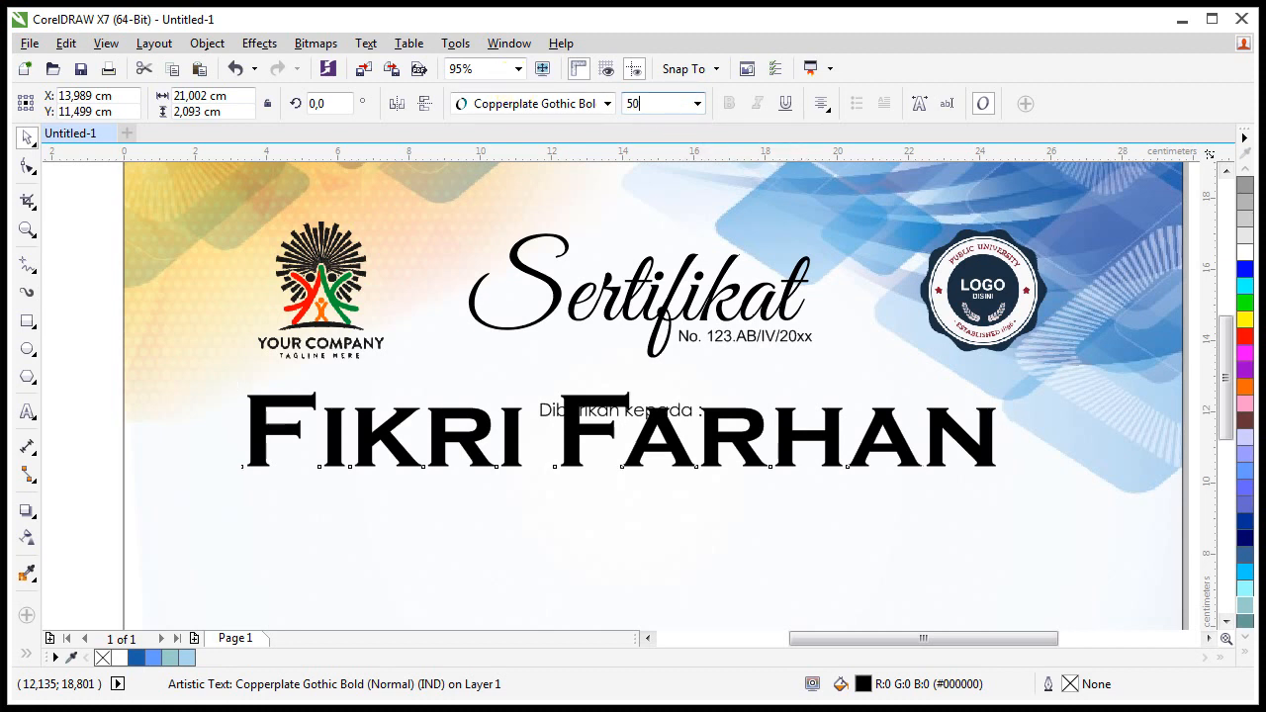
key("Return")
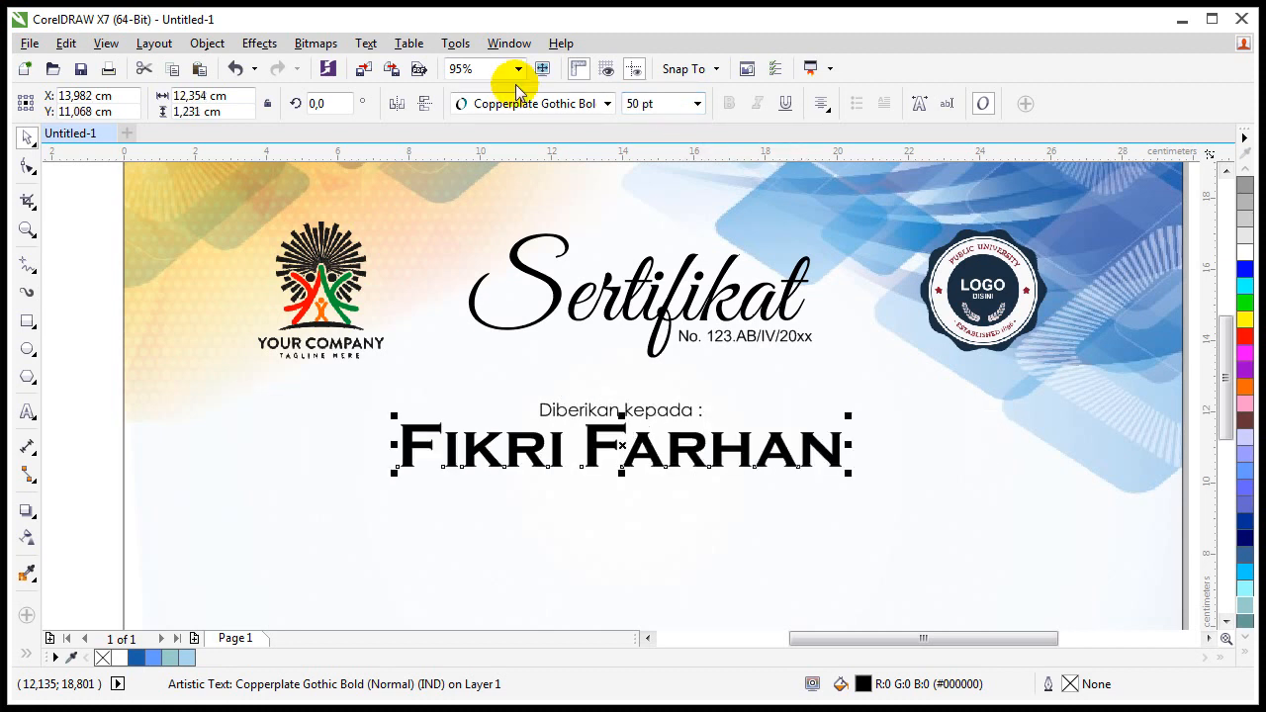
left_click(552, 447)
left_click_drag(554, 438, 553, 446)
Step: Draw a paragraph text frame below the name and paste the Lorem ipsum text into it
scroll(507, 427, "down", 2)
scroll(507, 431, "down", 3)
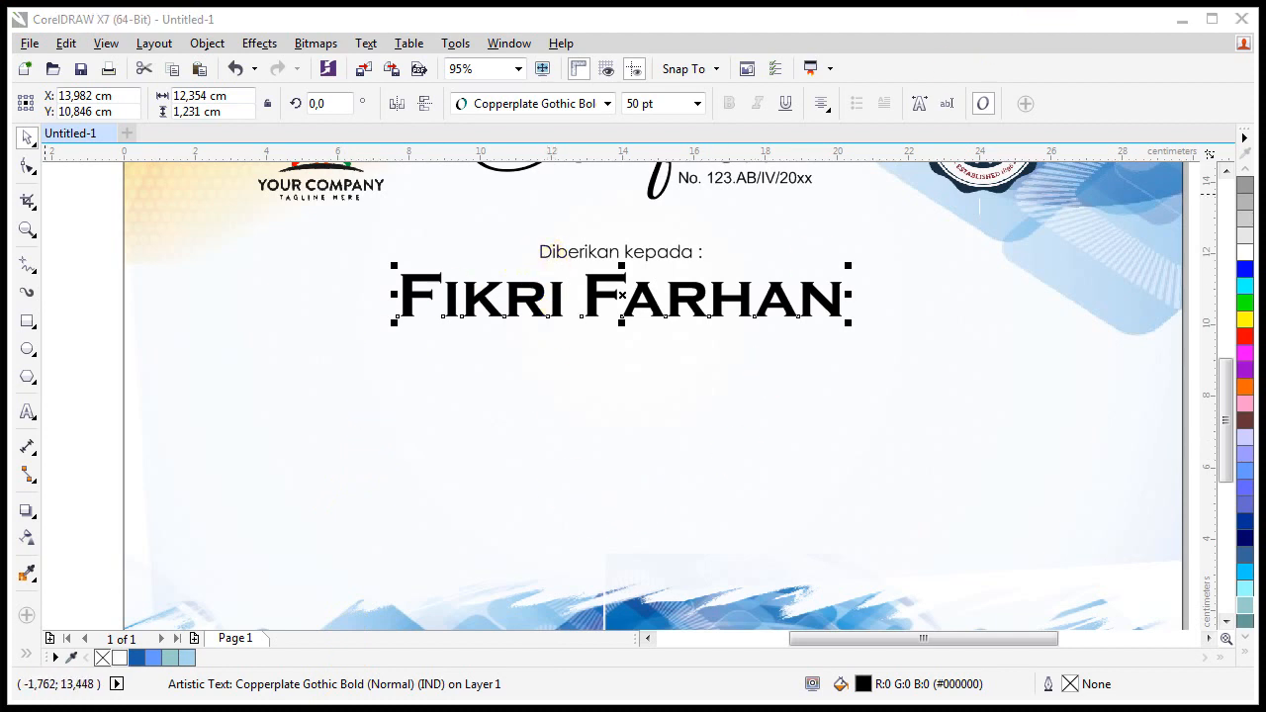
left_click(283, 409)
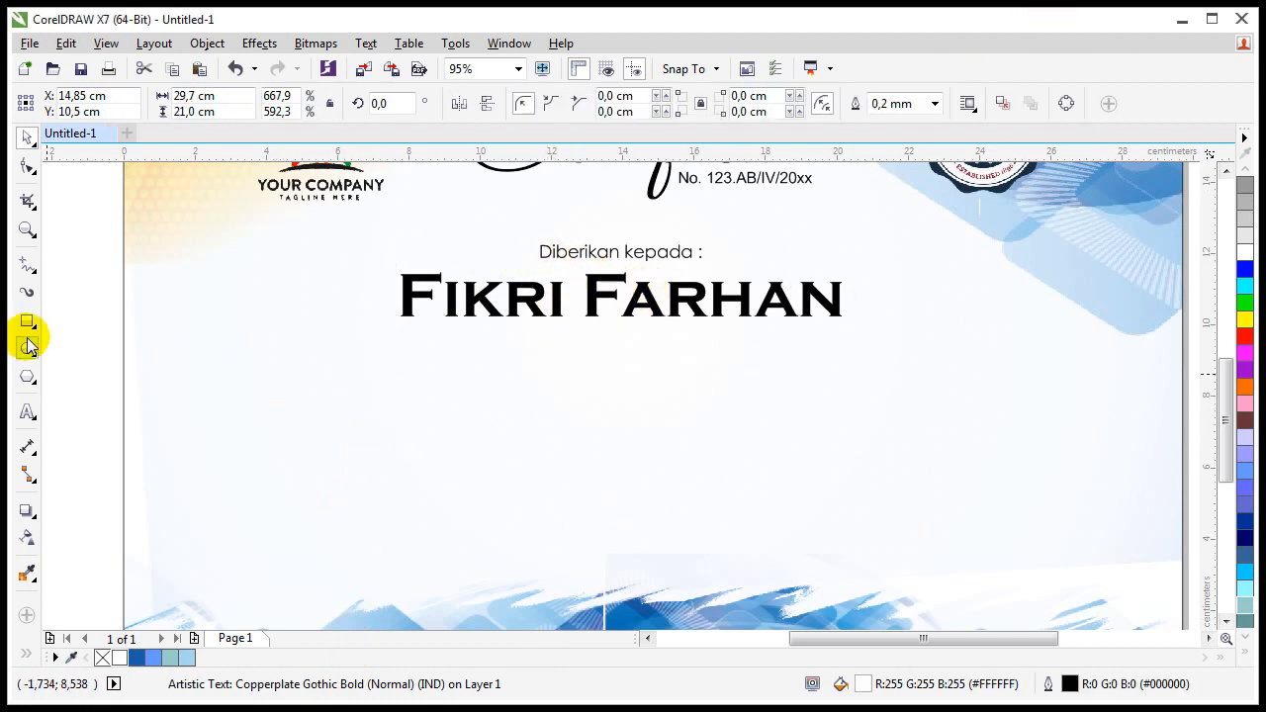
left_click(27, 411)
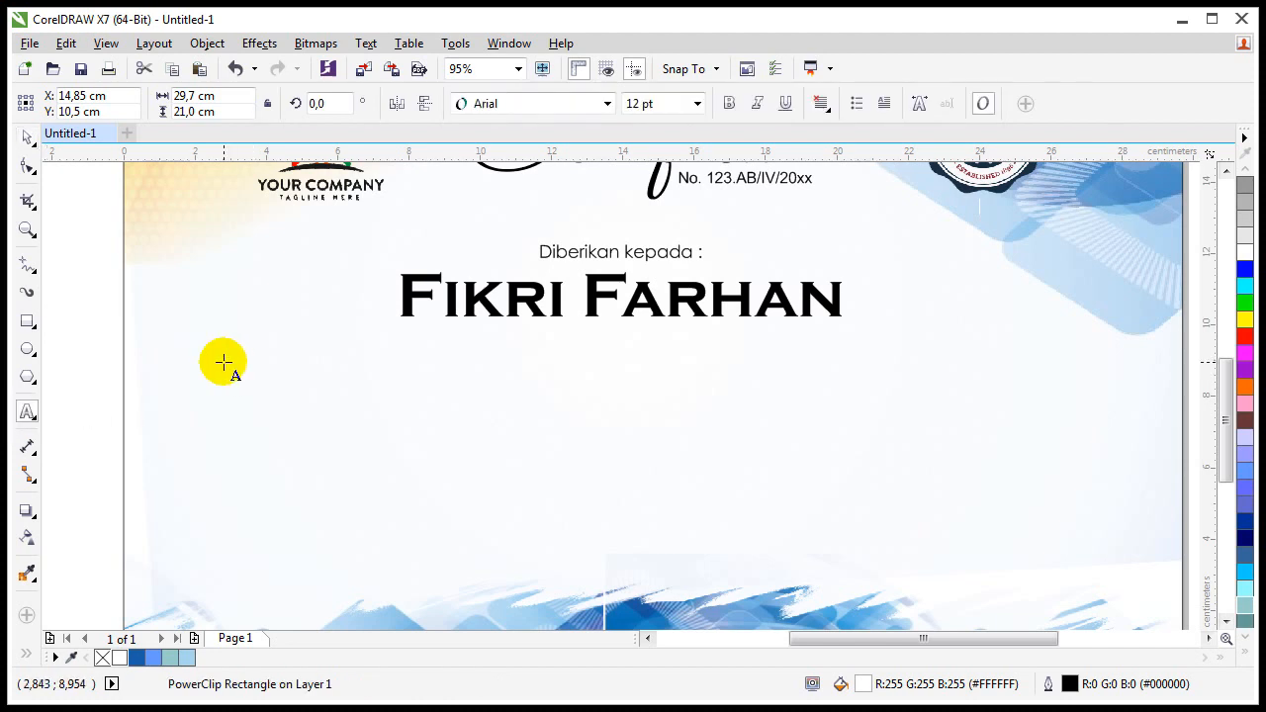
left_click_drag(211, 357, 1102, 473)
key("ctrl+v")
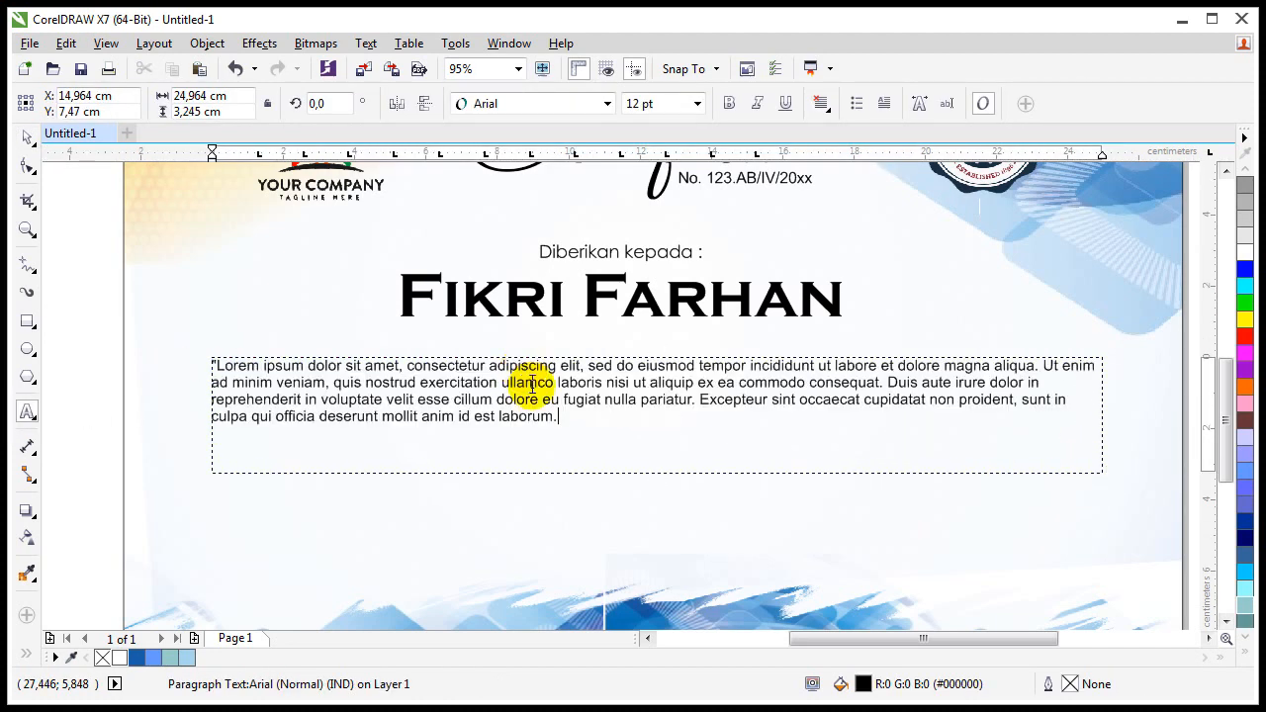
Step: Centre-align the whole paragraph and select the phrase 'Lorem ipsum dolor sit amet'
key("ctrl+a")
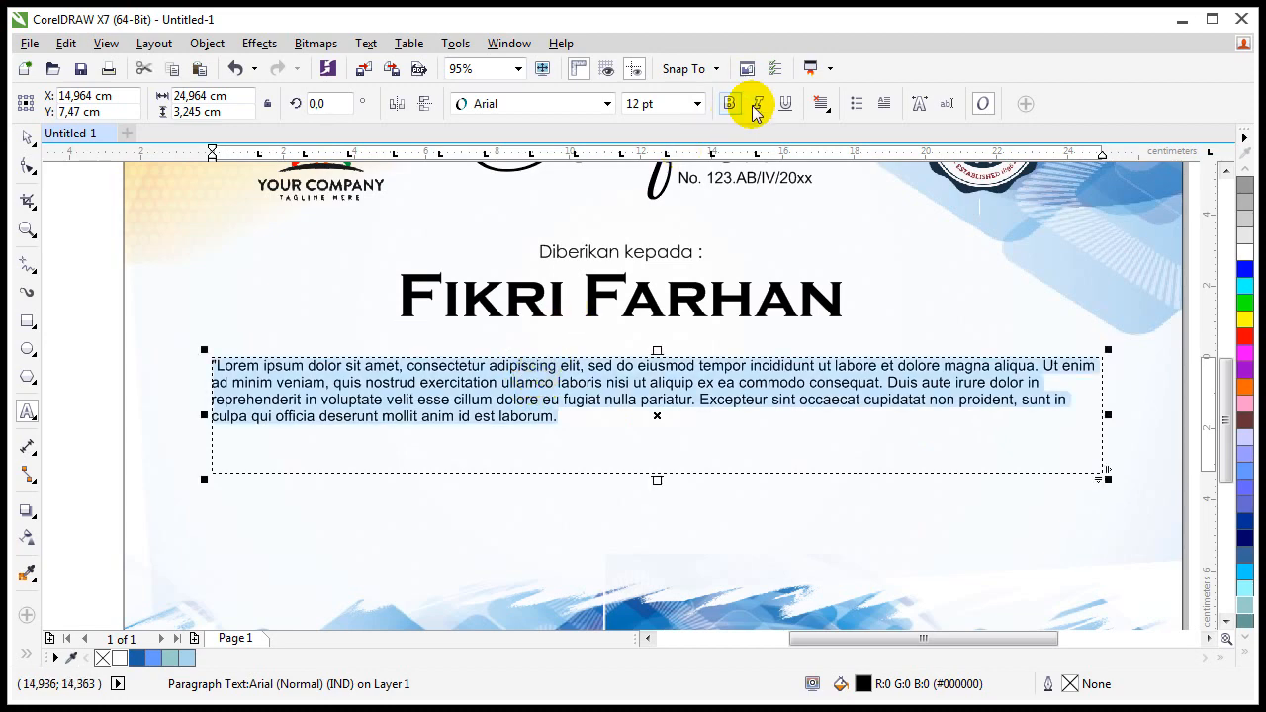
left_click(824, 102)
left_click(860, 171)
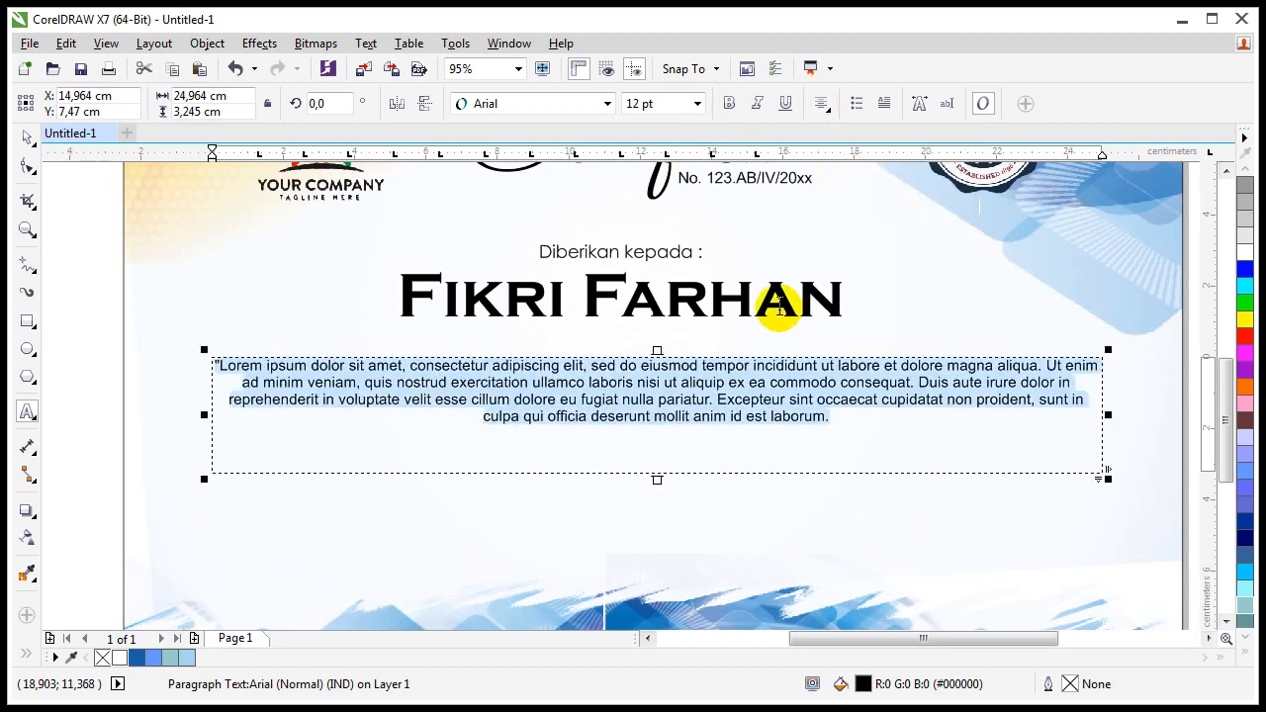
left_click(819, 400)
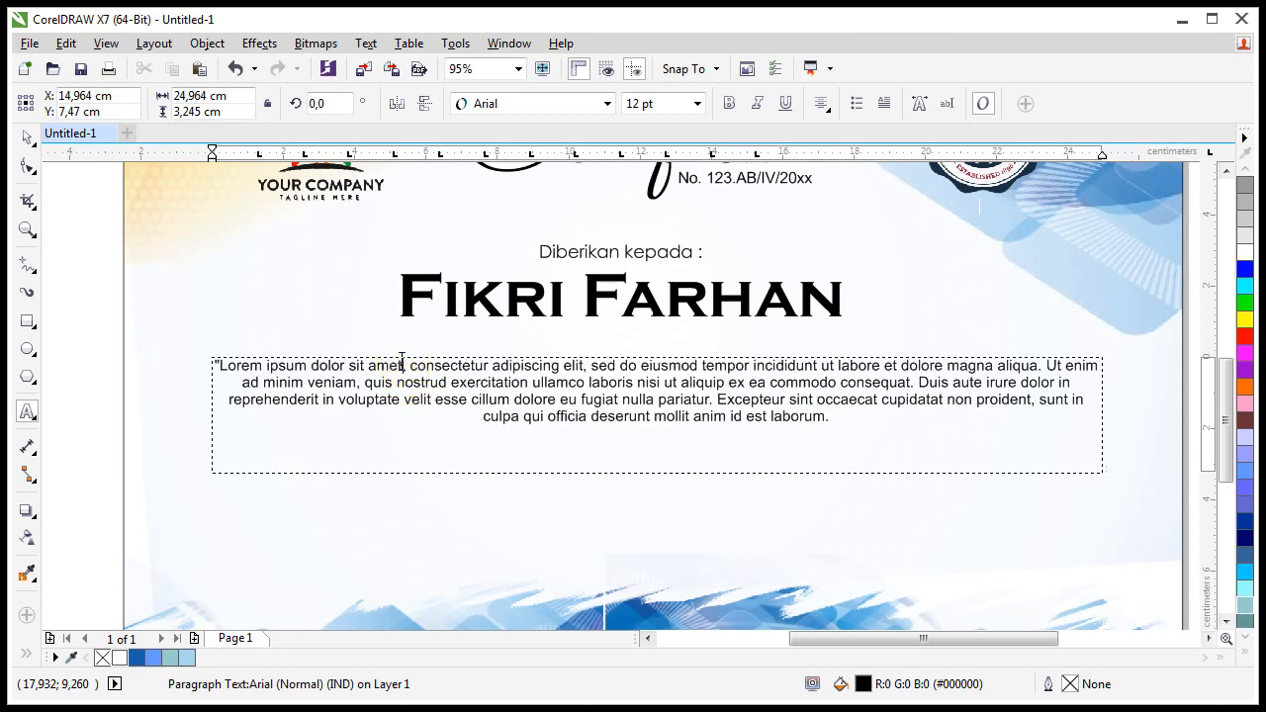
left_click_drag(406, 365, 227, 358)
key("ctrl+c")
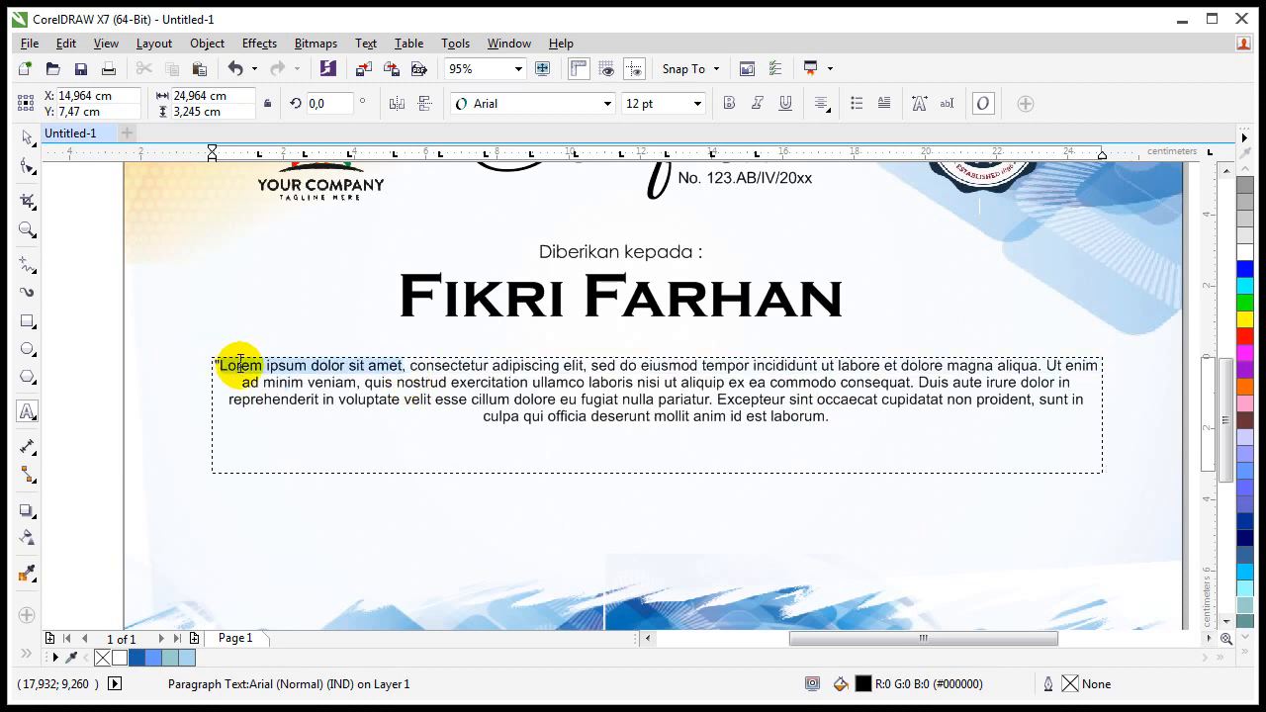
Step: Paste 'Lorem ipsum dolor sit amet' as new 16 pt bold text below the name
left_click(81, 352)
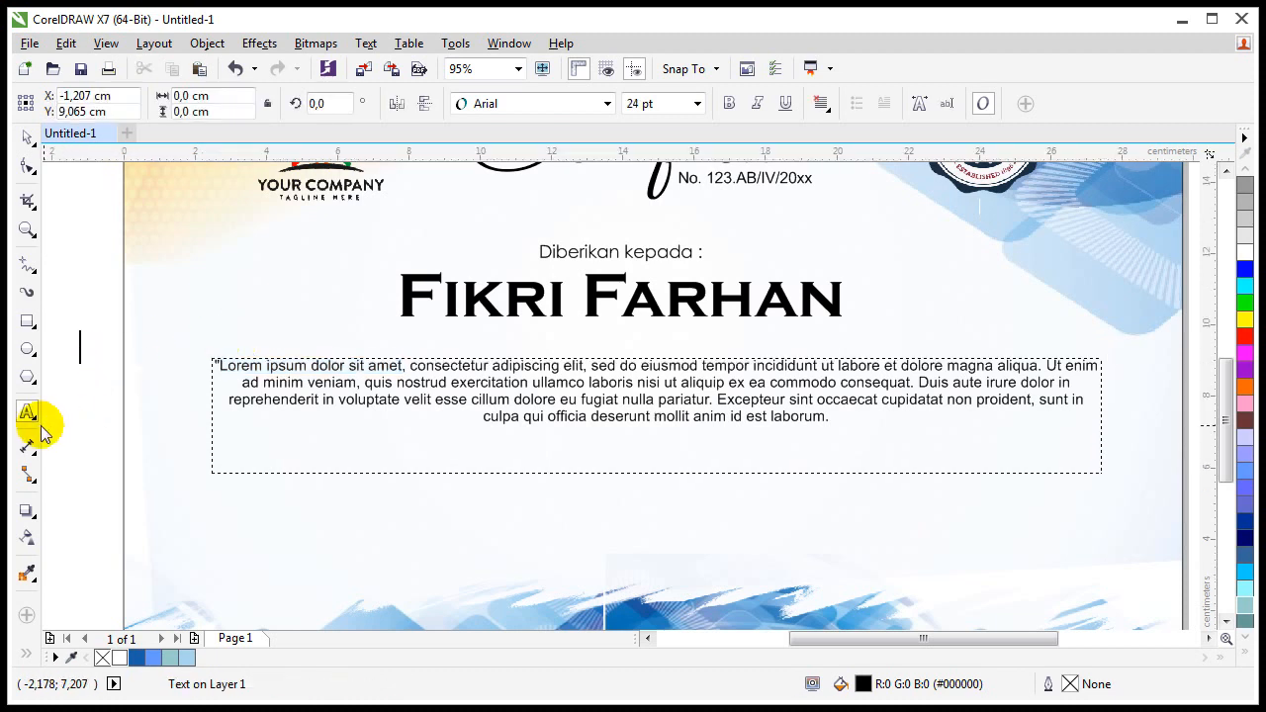
key("ctrl+v")
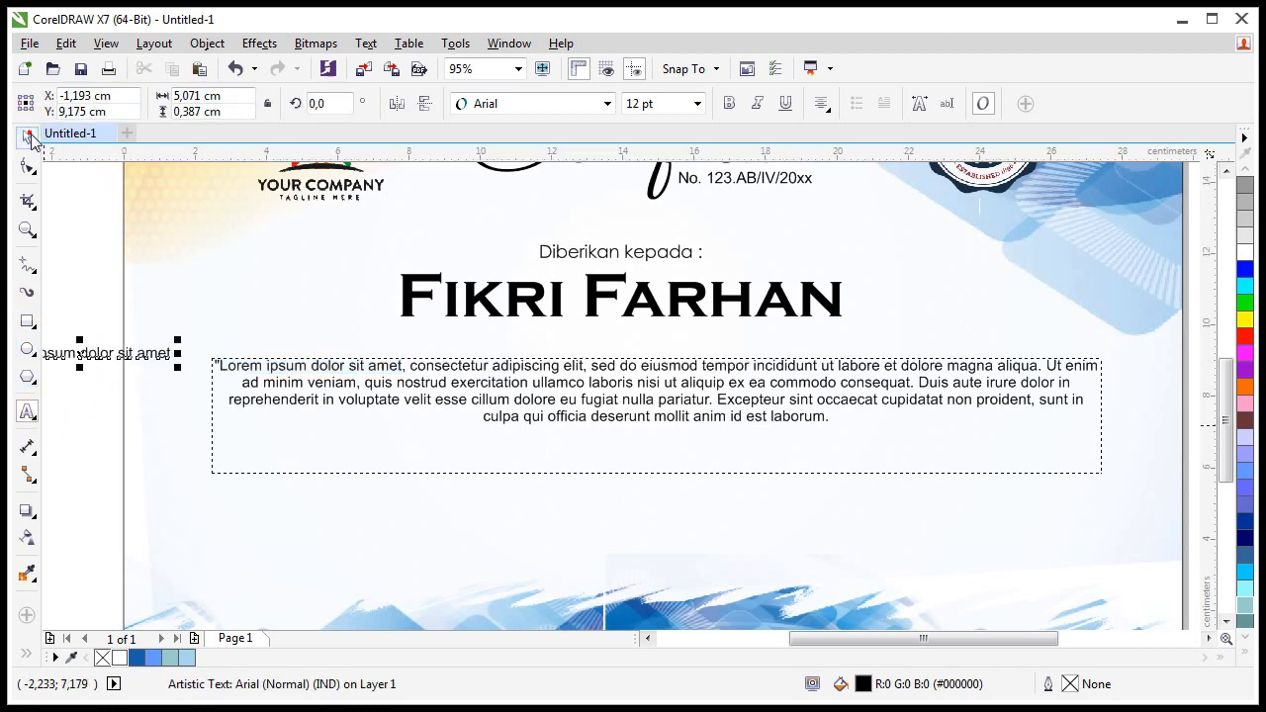
left_click(698, 103)
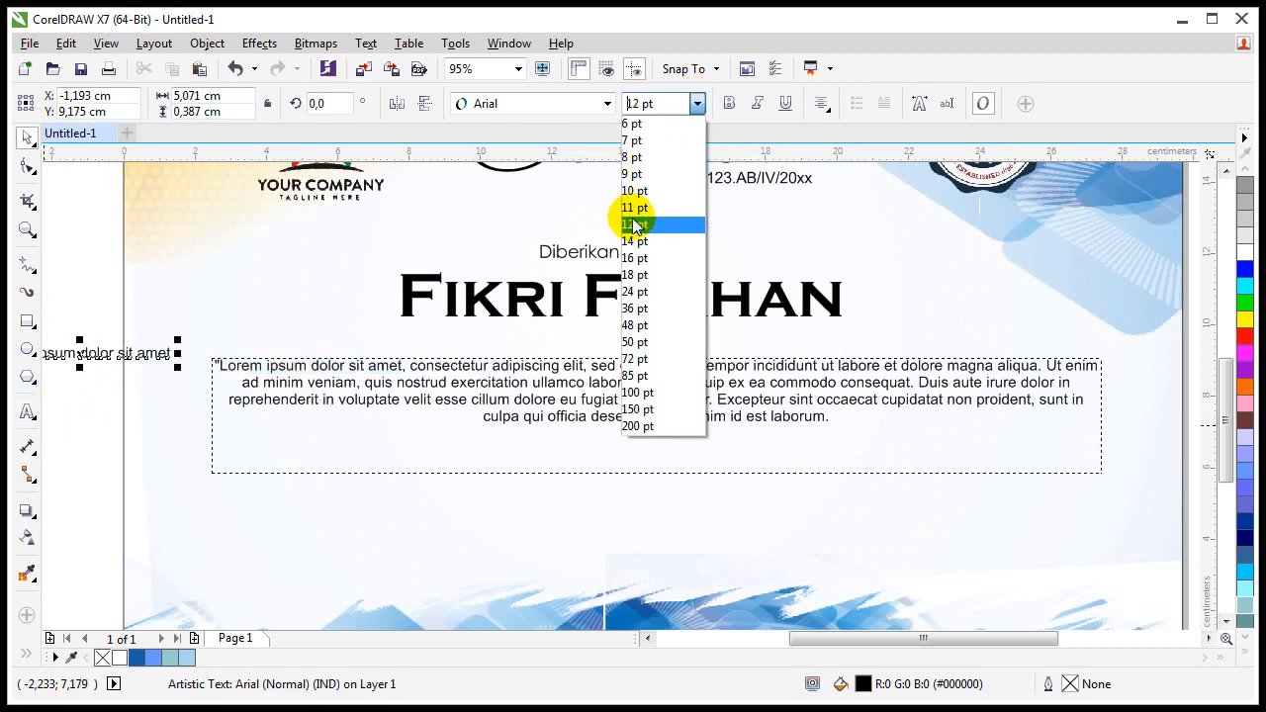
left_click(635, 258)
left_click_drag(99, 348, 643, 344)
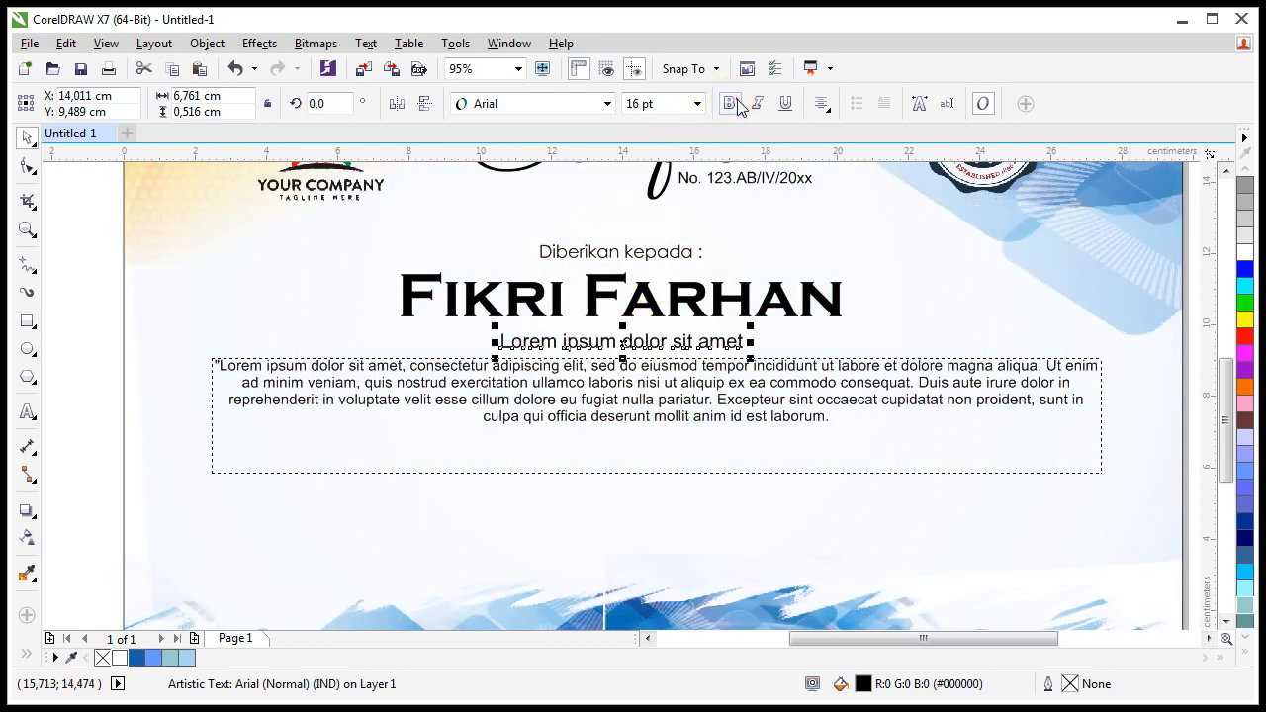
left_click(733, 103)
Step: Centre the phrase with the name, then lower and shorten the paragraph frame
left_click(544, 299, "shift")
key("c")
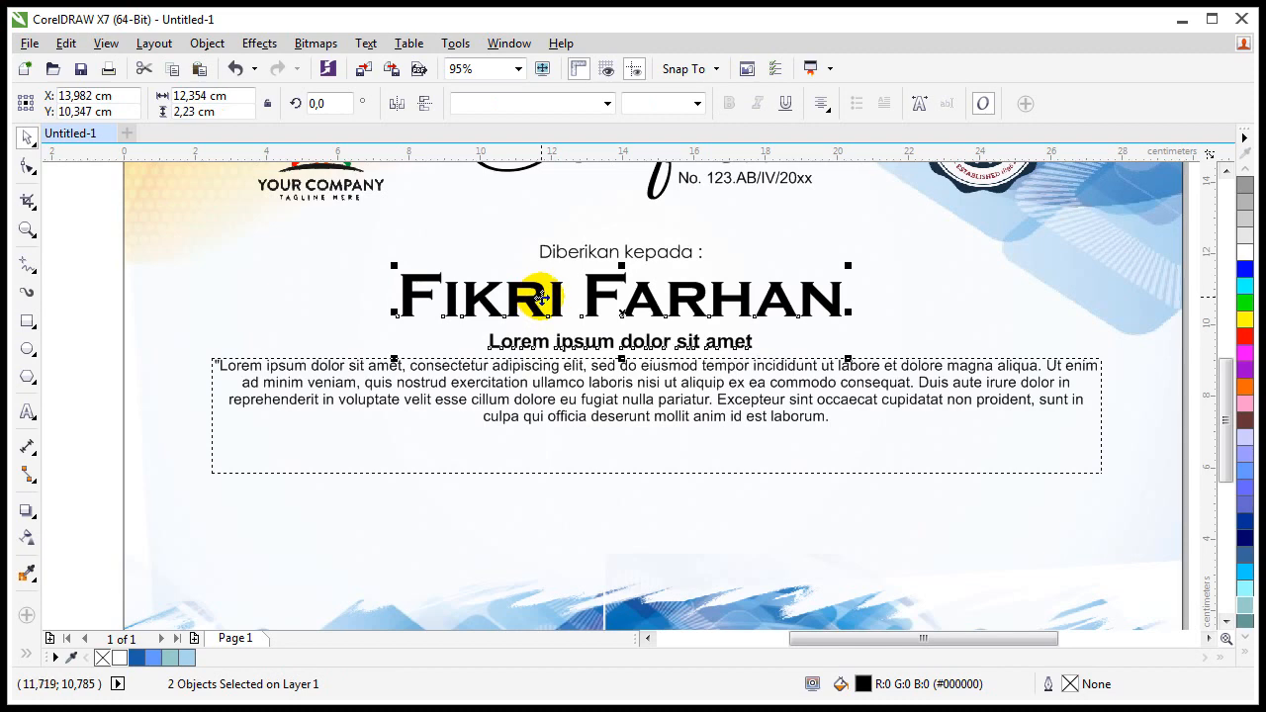
key("Escape")
left_click_drag(563, 377, 556, 394)
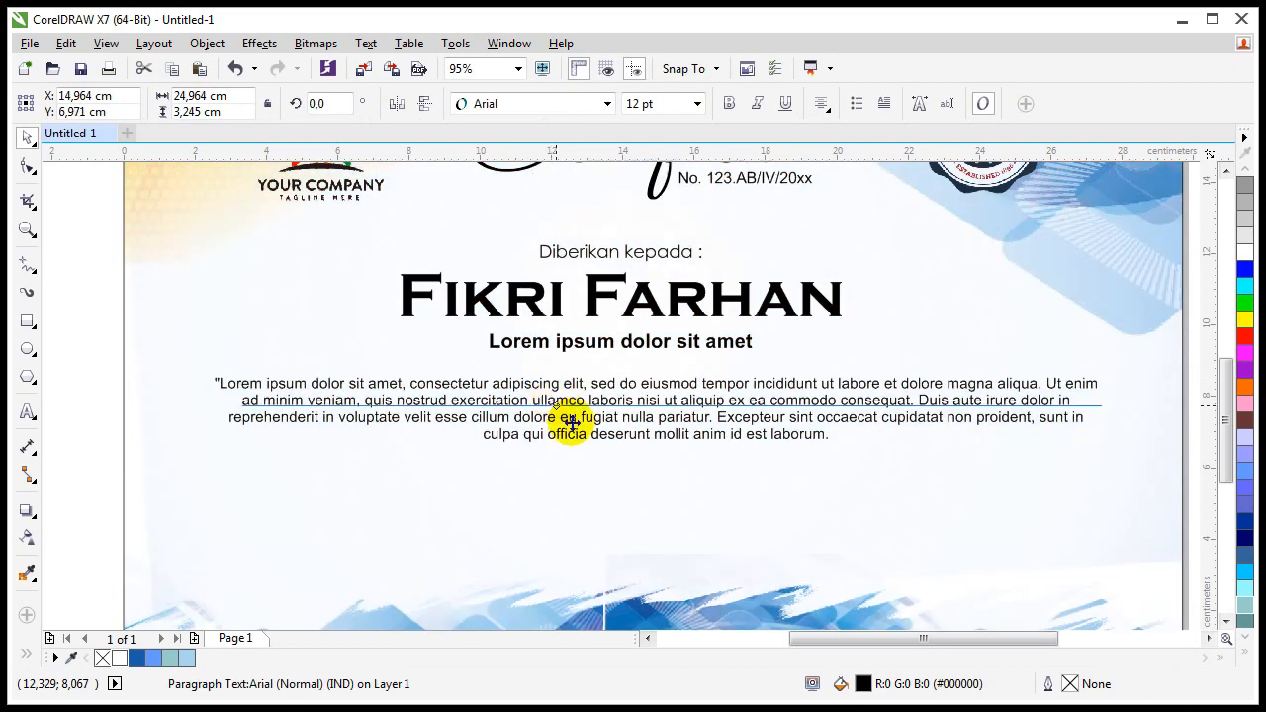
left_click_drag(658, 496, 658, 454)
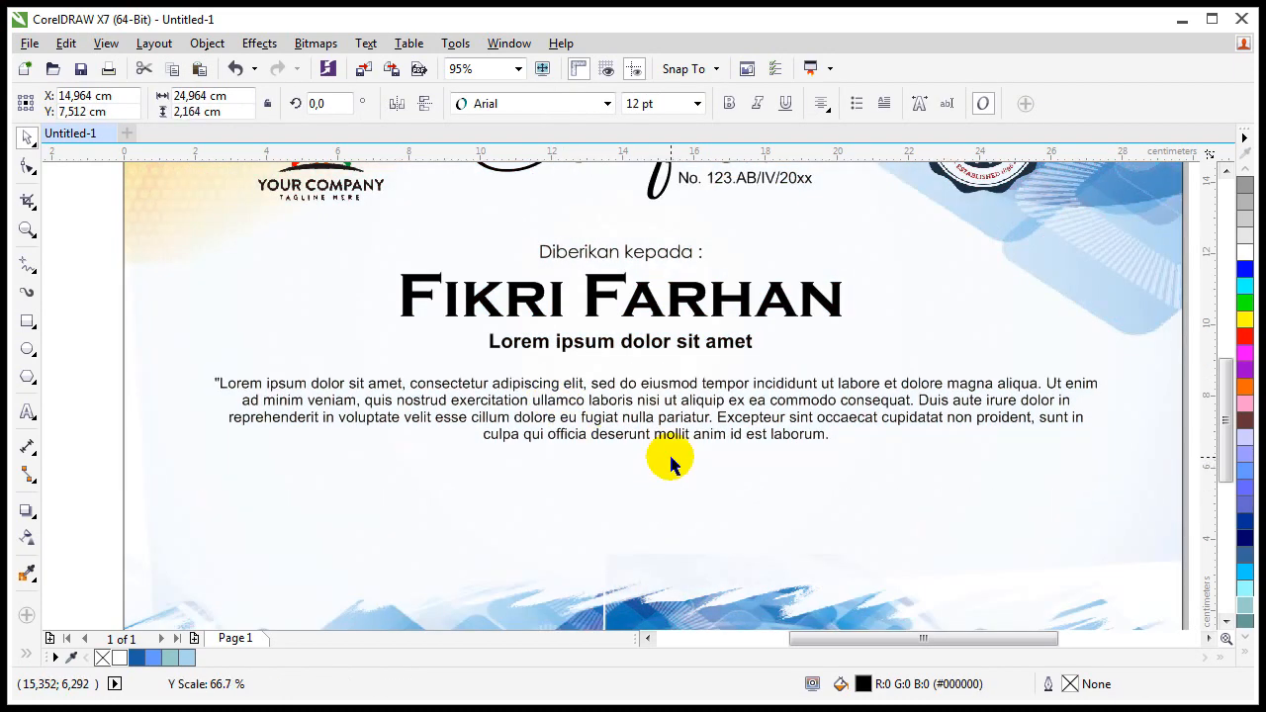
left_click(599, 253)
Step: Copy 'Diberikan kepada :' below the paragraph and set the copy to Arial 12 pt
left_click_drag(620, 252, 379, 486)
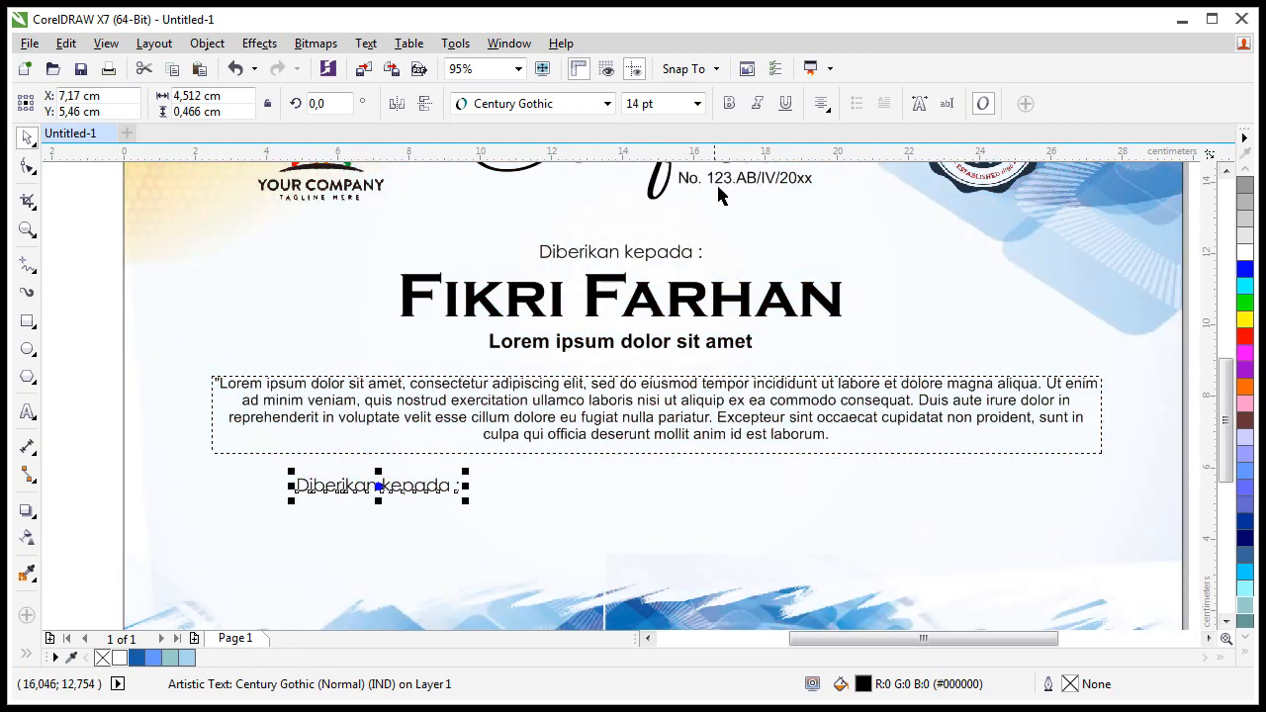
left_click(698, 103)
left_click(651, 228)
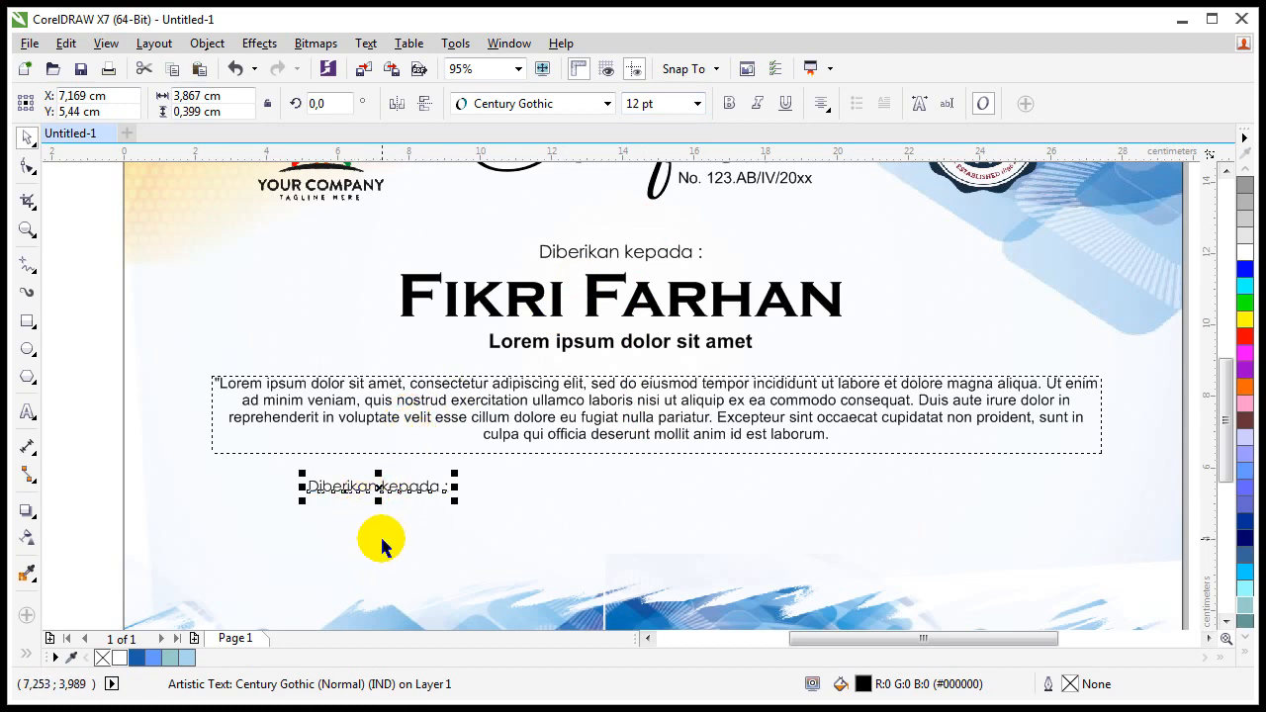
scroll(381, 542, "down", 1)
scroll(393, 444, "up", 3)
scroll(345, 480, "down", 1)
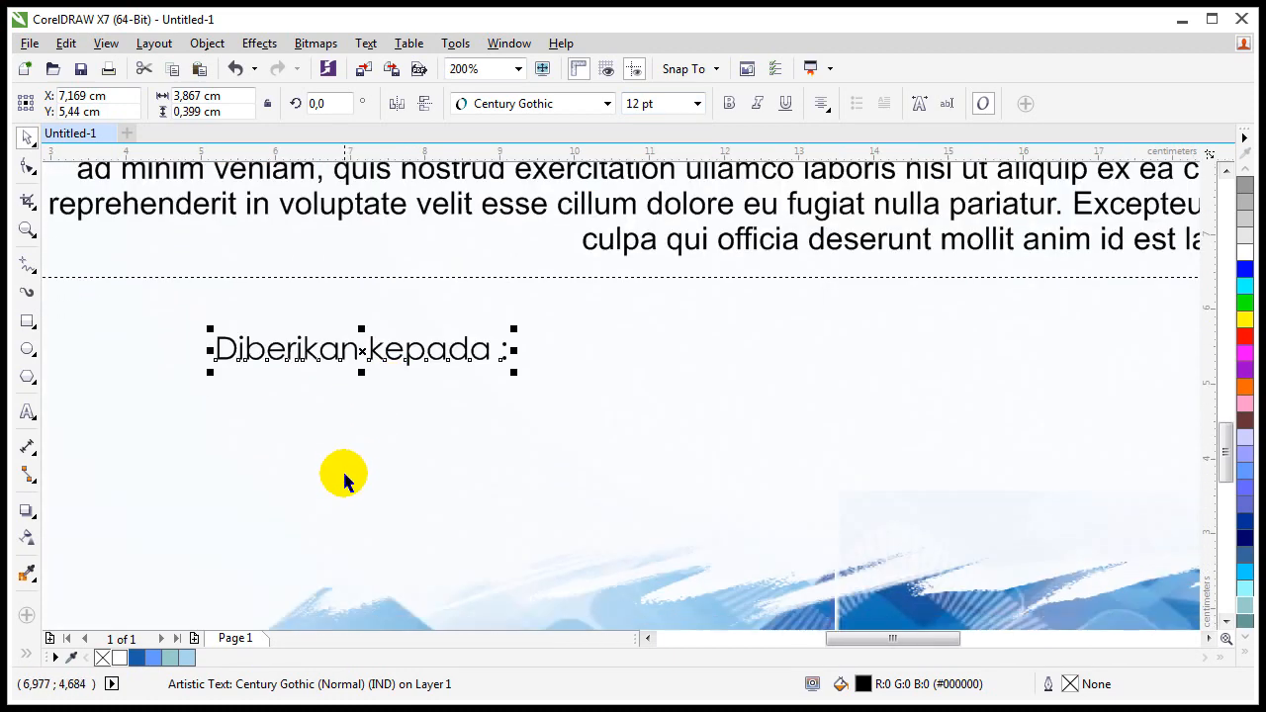
scroll(343, 480, "down", 1)
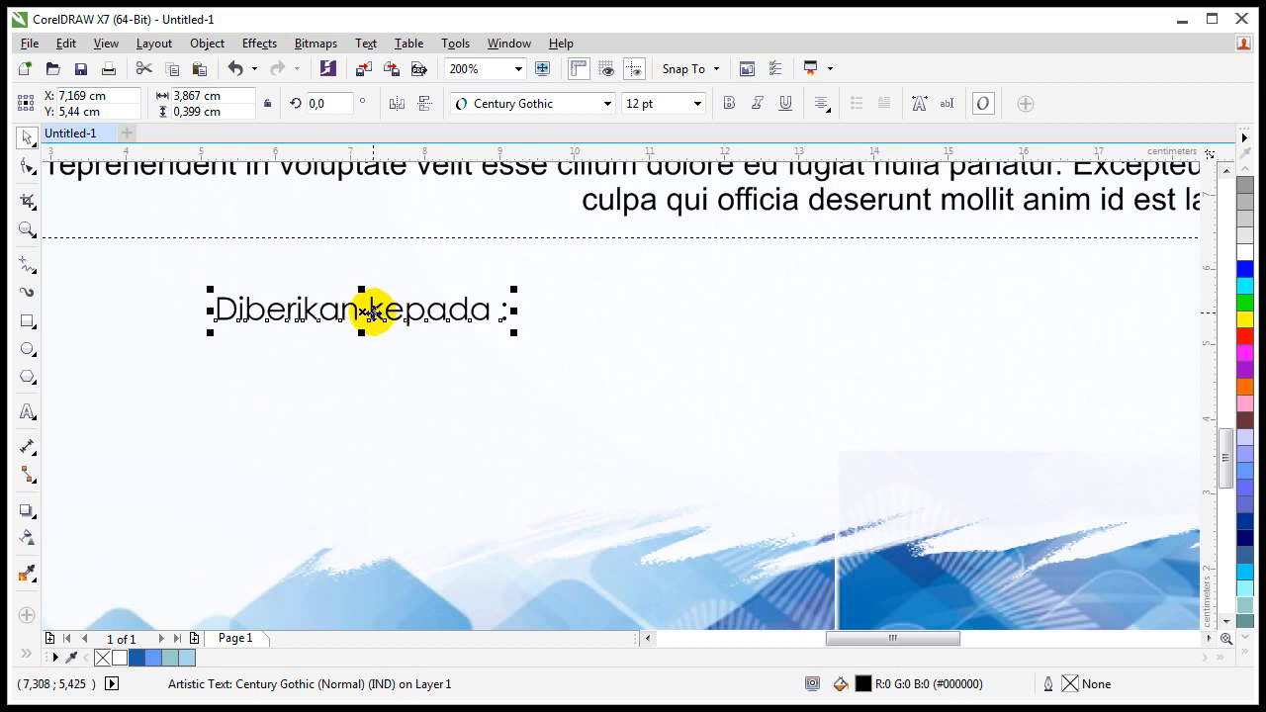
left_click(583, 103)
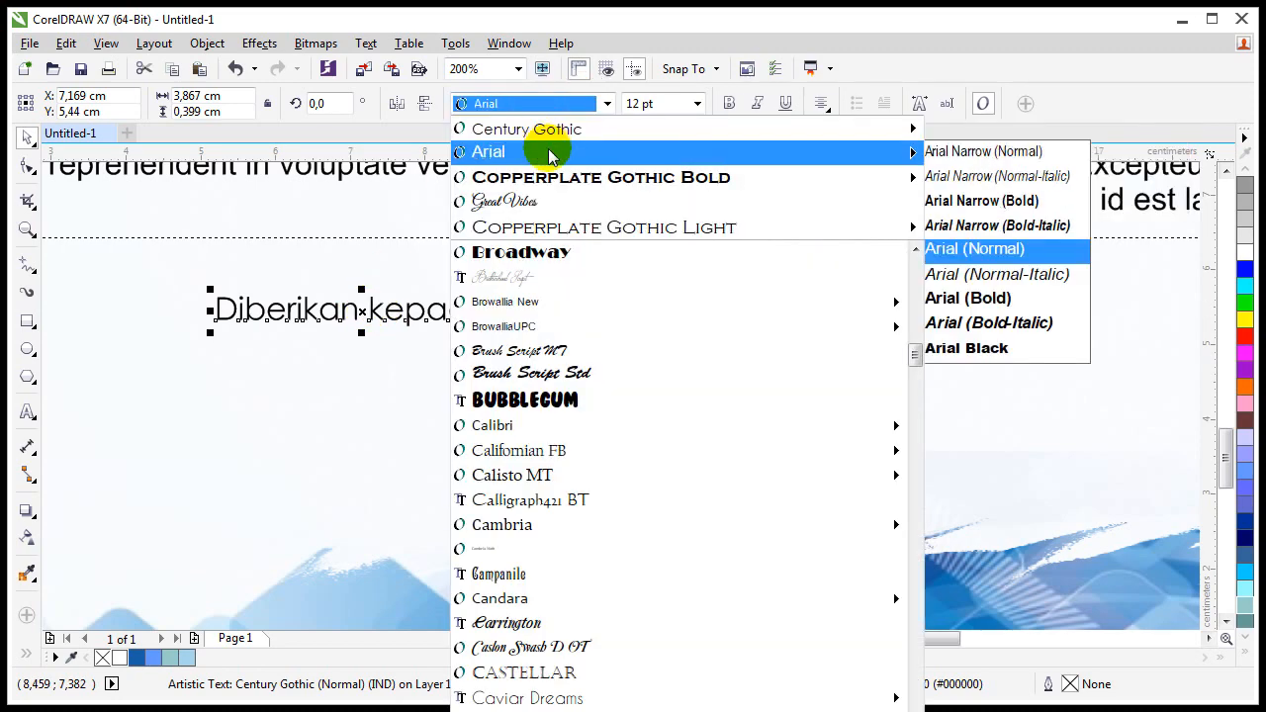
left_click(539, 165)
Step: Drop a second copy of the text further down the page and begin editing it
left_click_drag(345, 308, 346, 481)
right_click(345, 481)
double_click(324, 483)
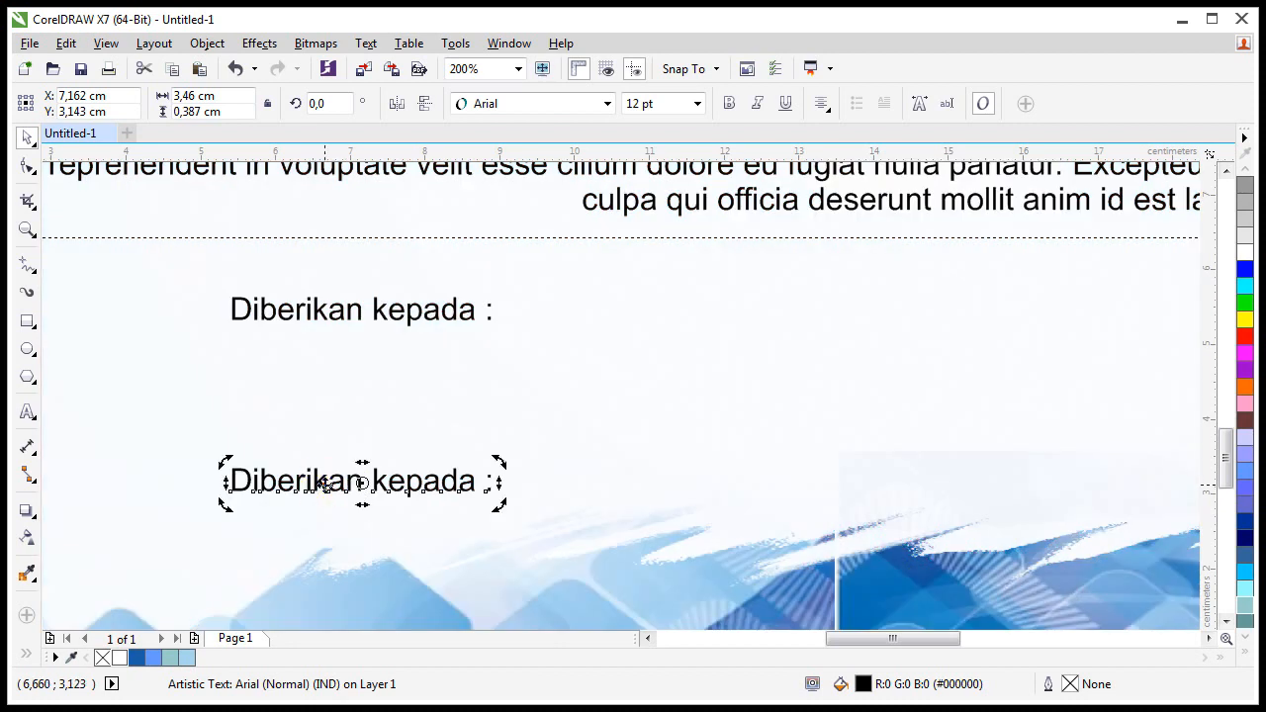
Step: Replace the copy's text with 'NAMA LENGKAP DISINI' and a sample ID number line
key("ctrl+a")
left_click(410, 365)
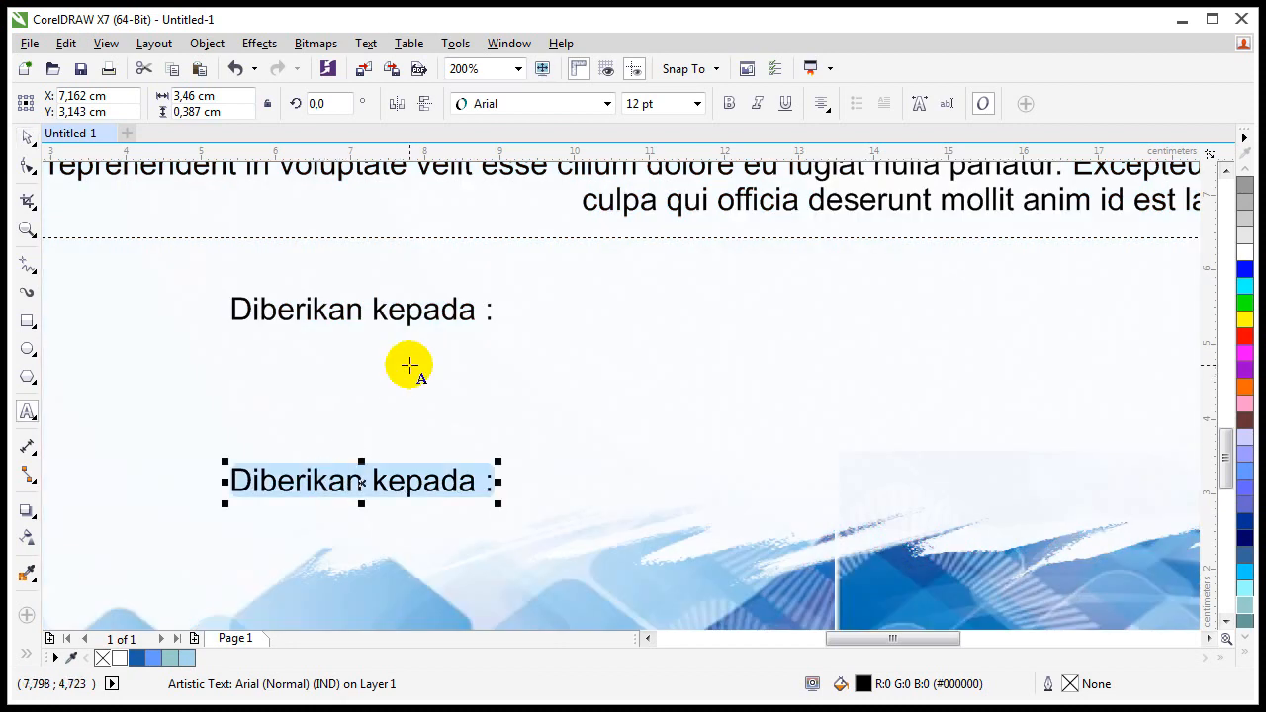
type("NAM")
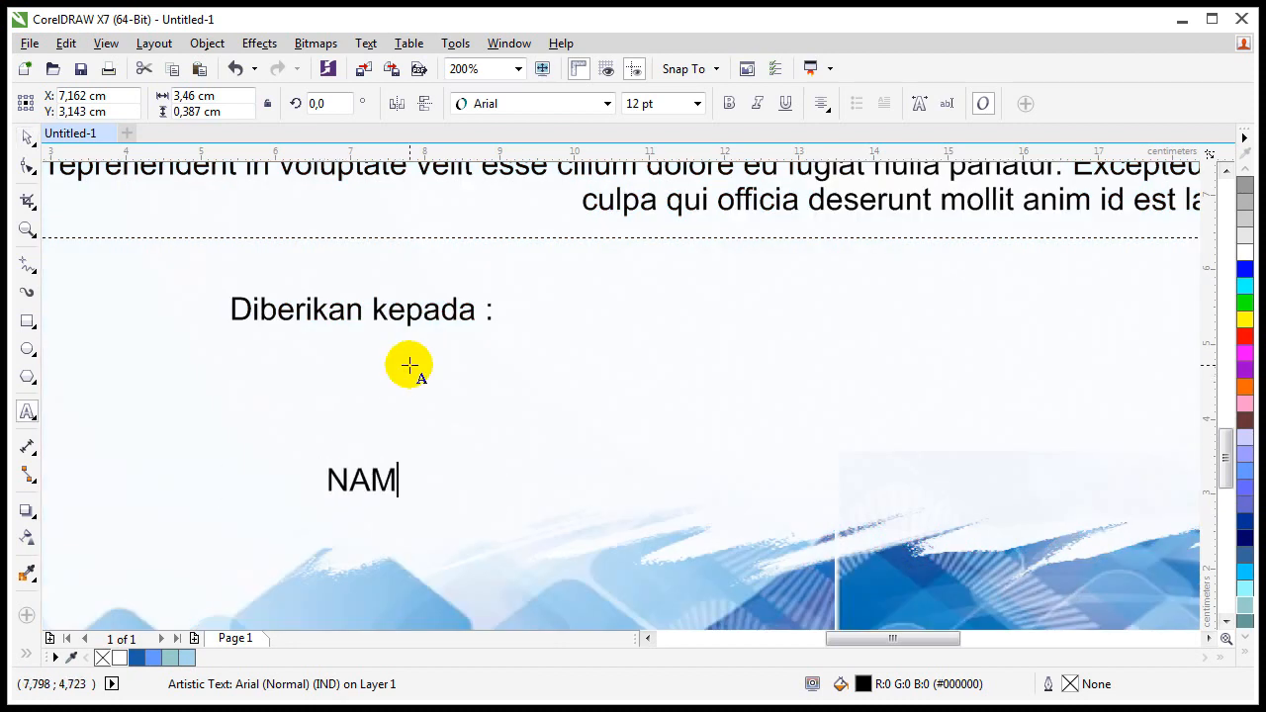
type("A LENGKAP DISINI")
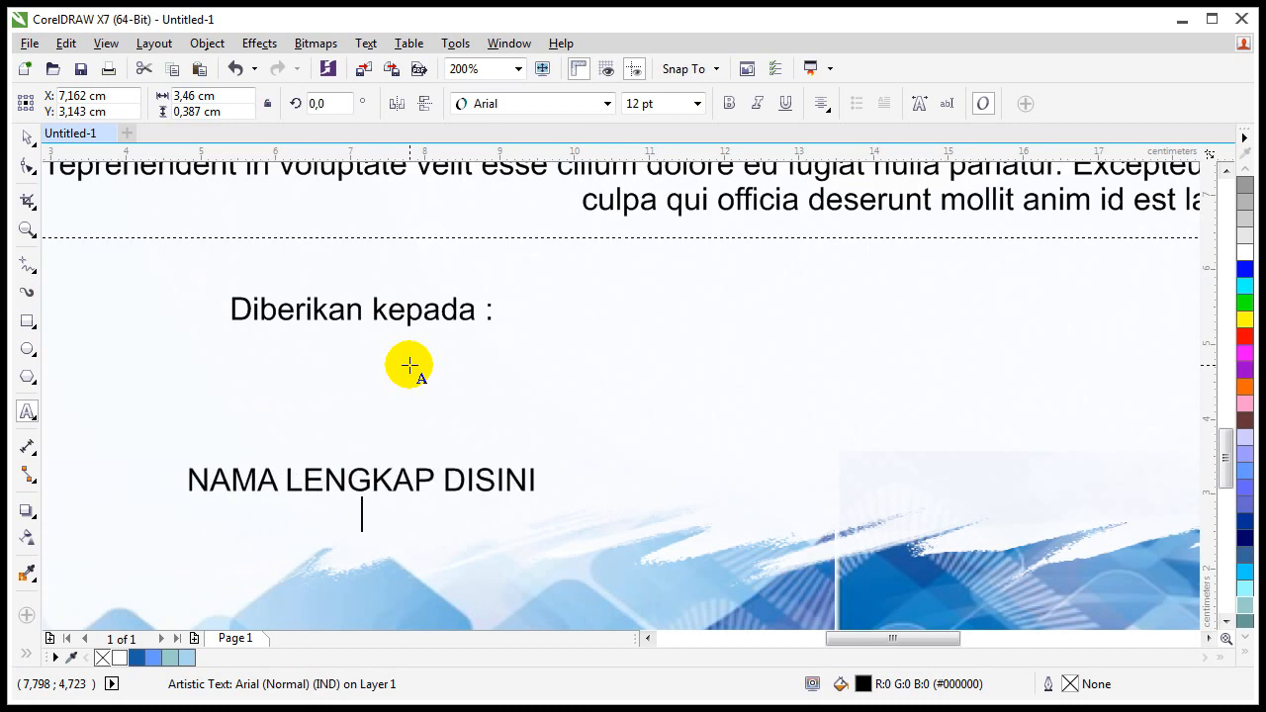
type(" ID. 123 ")
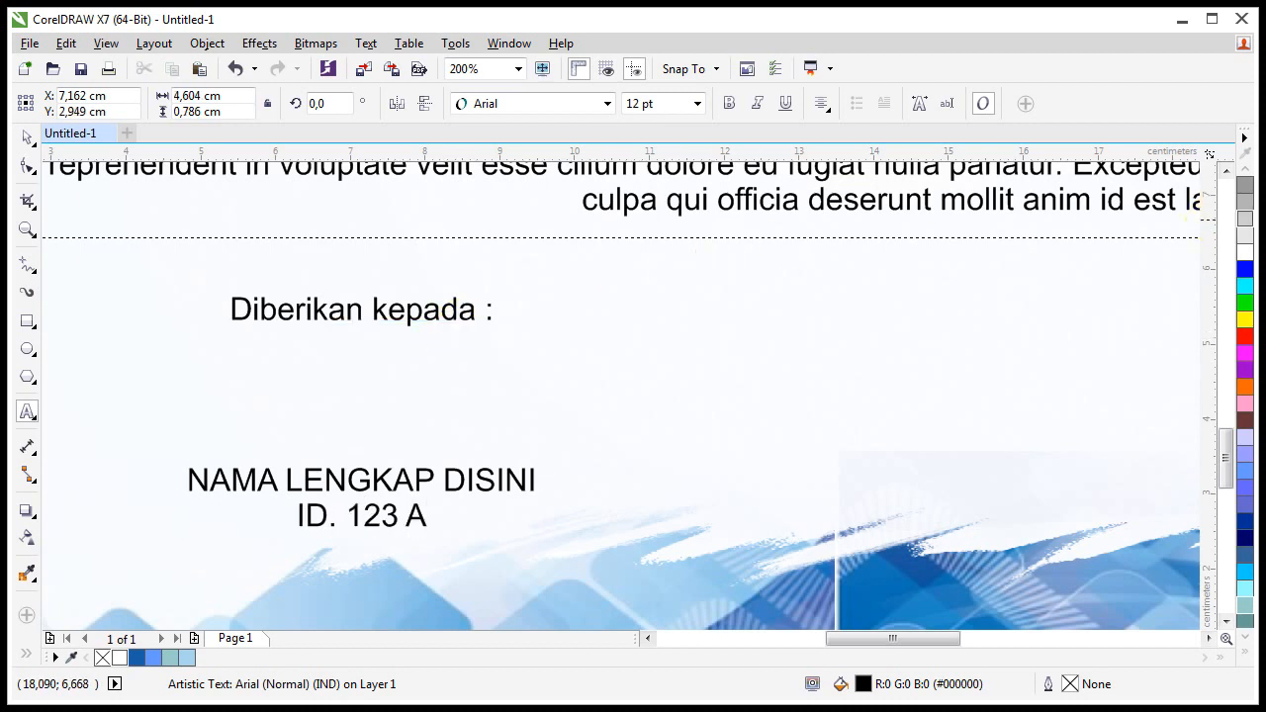
type("A 456")
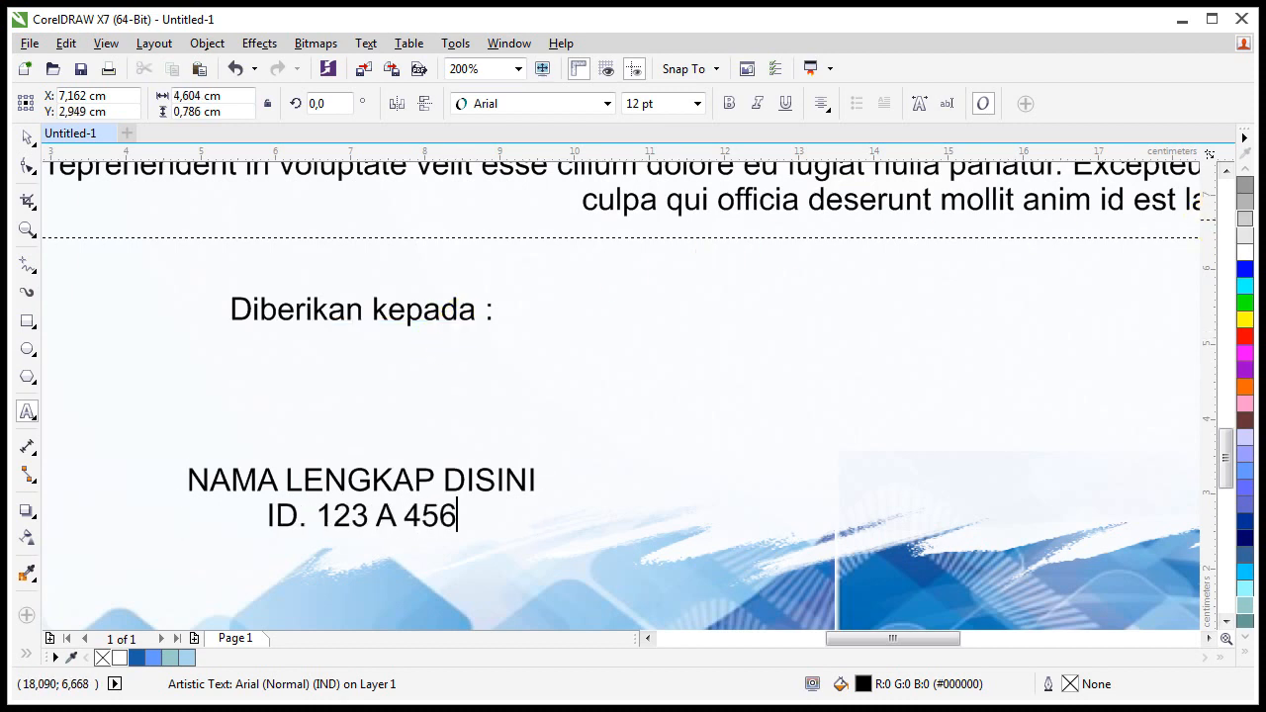
type("789 00")
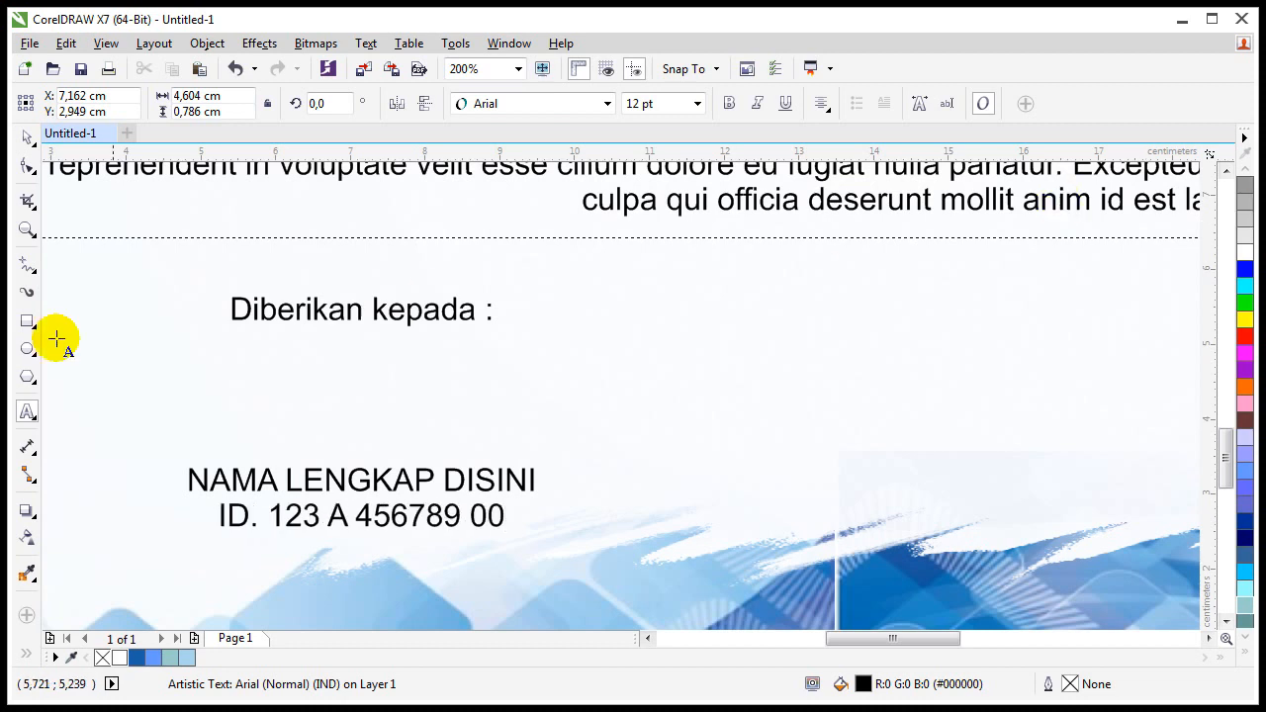
key("Escape")
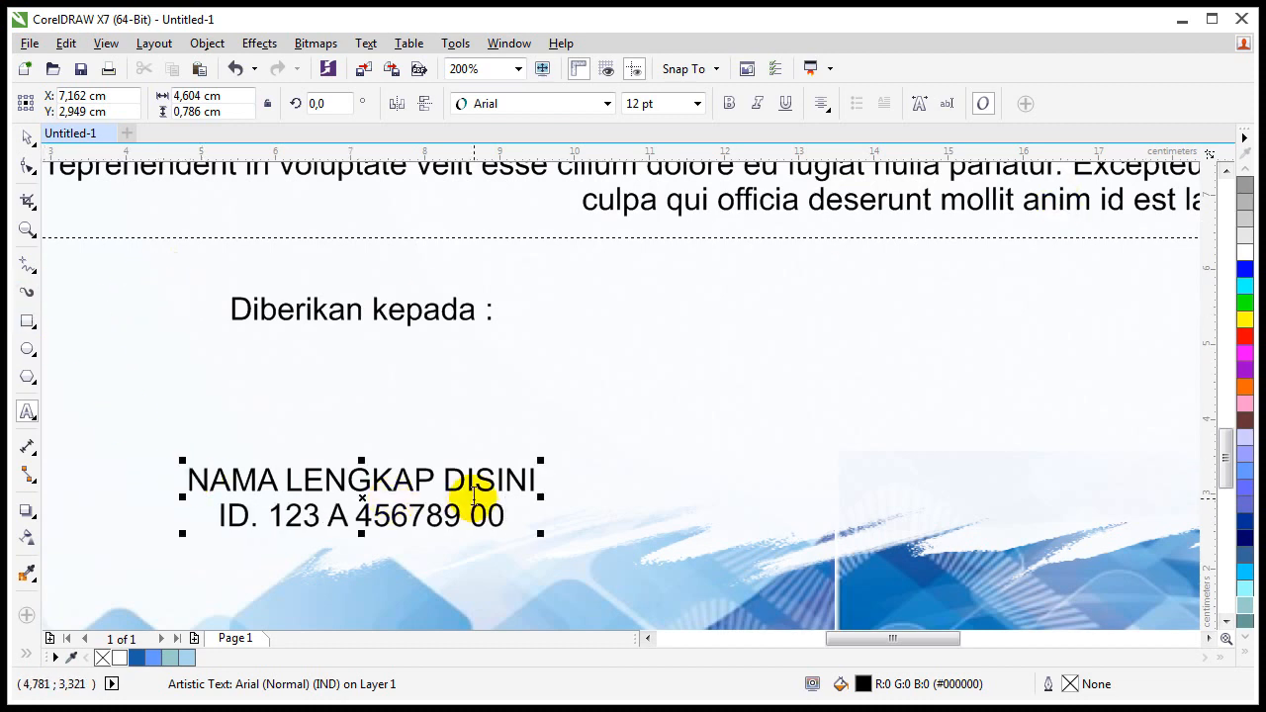
Step: Make the NAMA LENGKAP DISINI line bold and set the ID line to 9 pt
left_click_drag(544, 475, 184, 479)
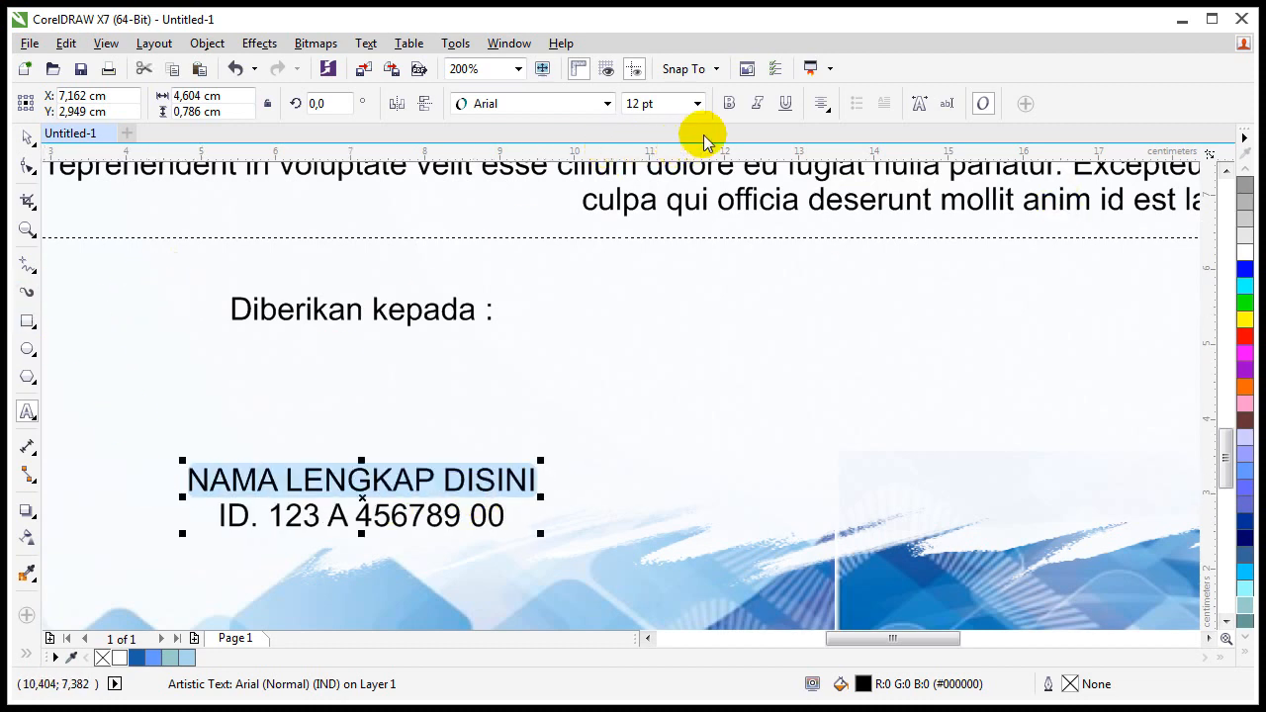
left_click(723, 102)
left_click(236, 509)
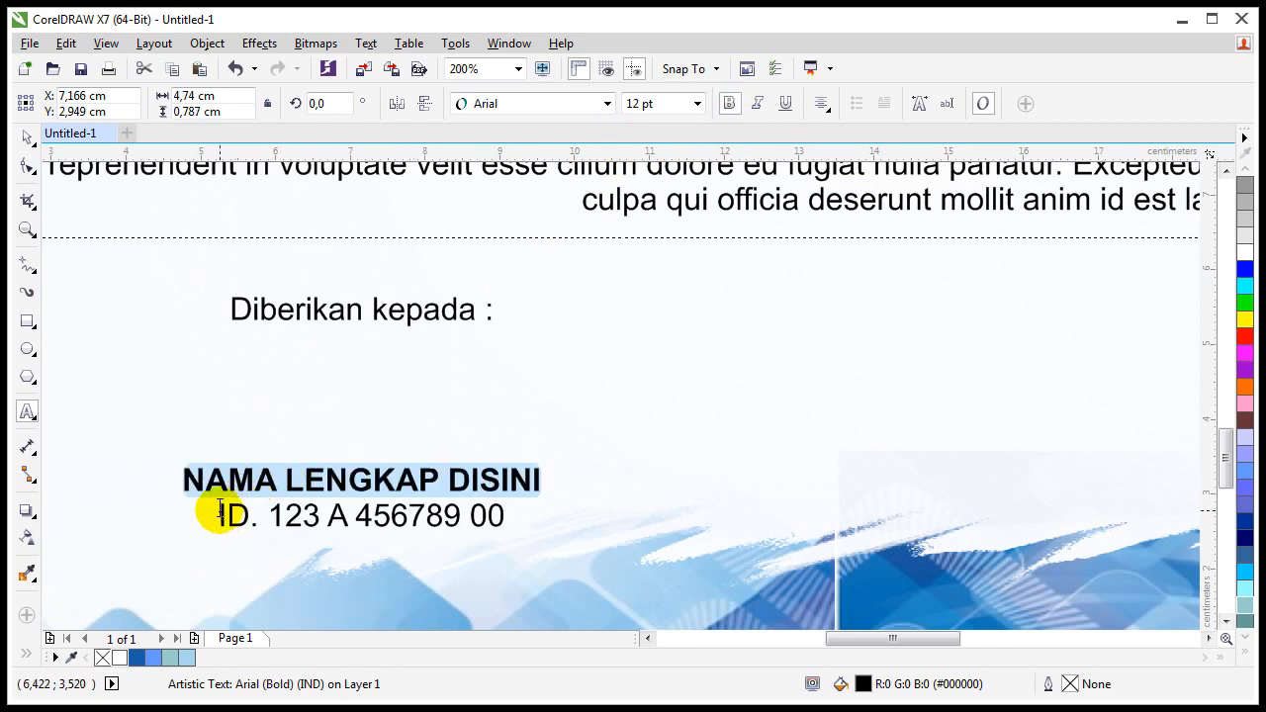
left_click_drag(220, 509, 523, 509)
left_click(697, 103)
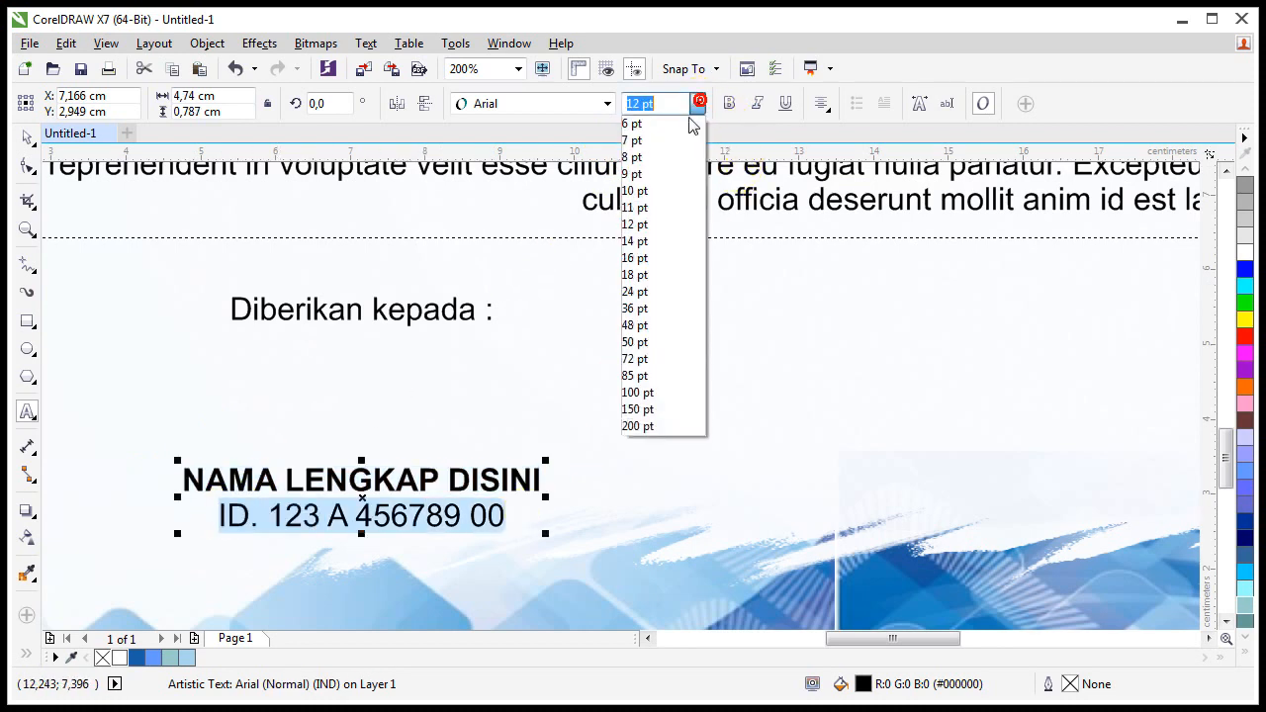
left_click(644, 178)
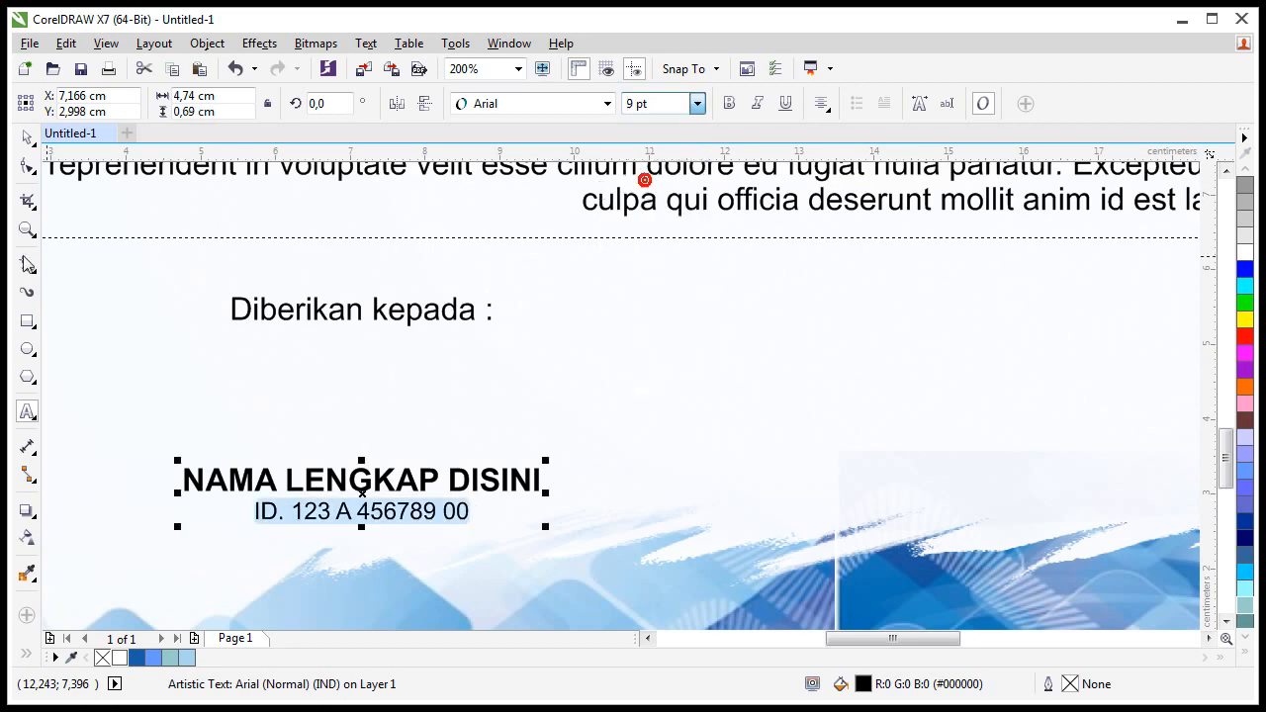
left_click(26, 136)
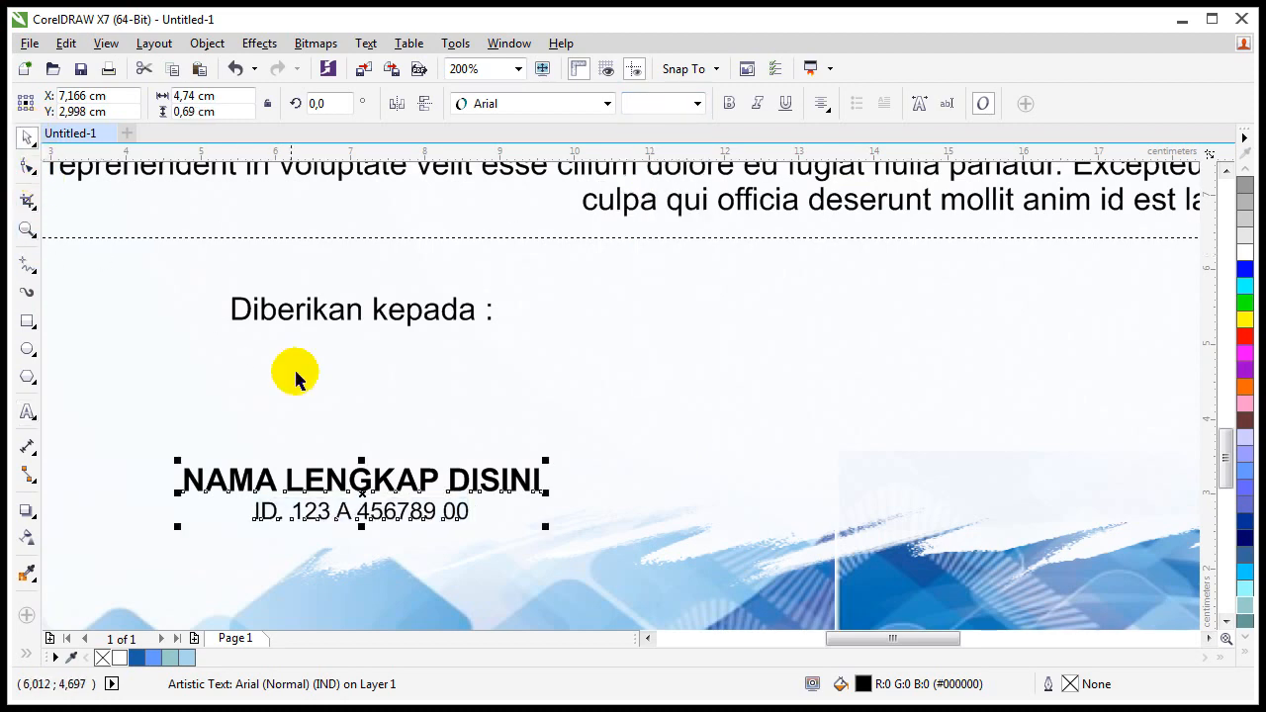
left_click(358, 393)
key("shift+F2")
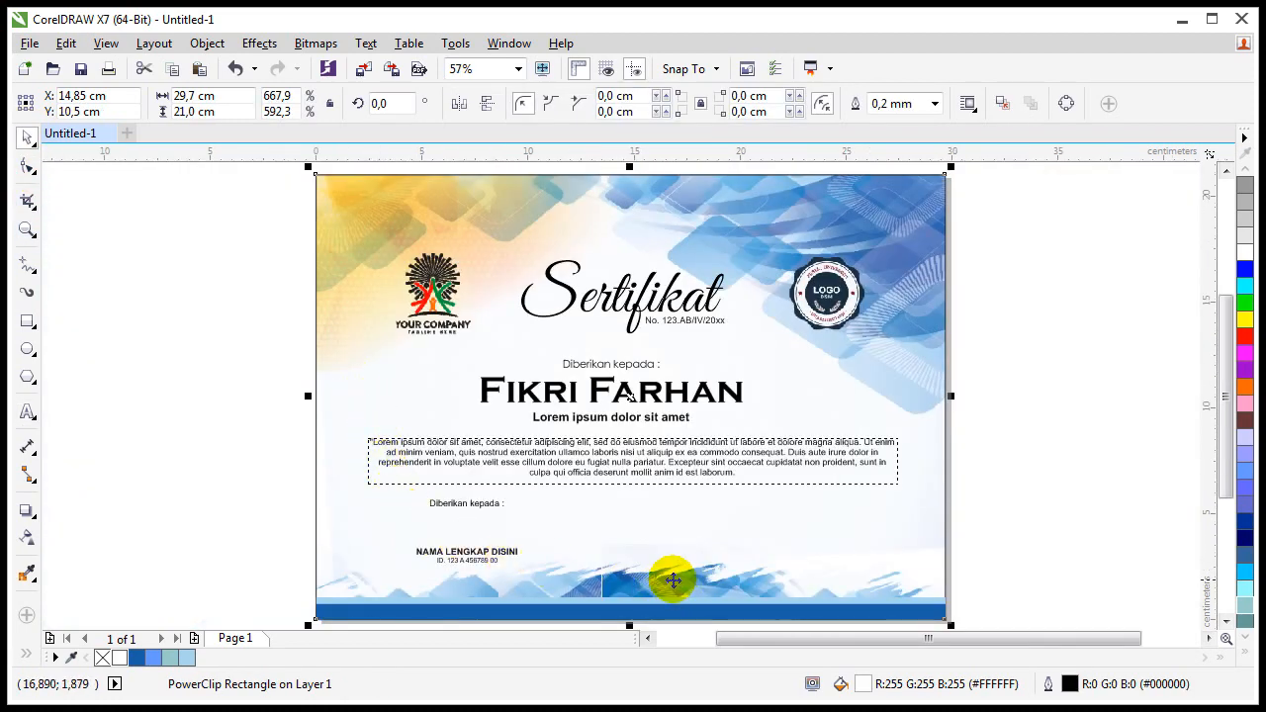
Step: Retype the lower 'Diberikan kepada :' label as 'Panitia Nama,'
scroll(673, 580, "up", 2)
left_click(242, 517)
left_click(209, 417, "shift")
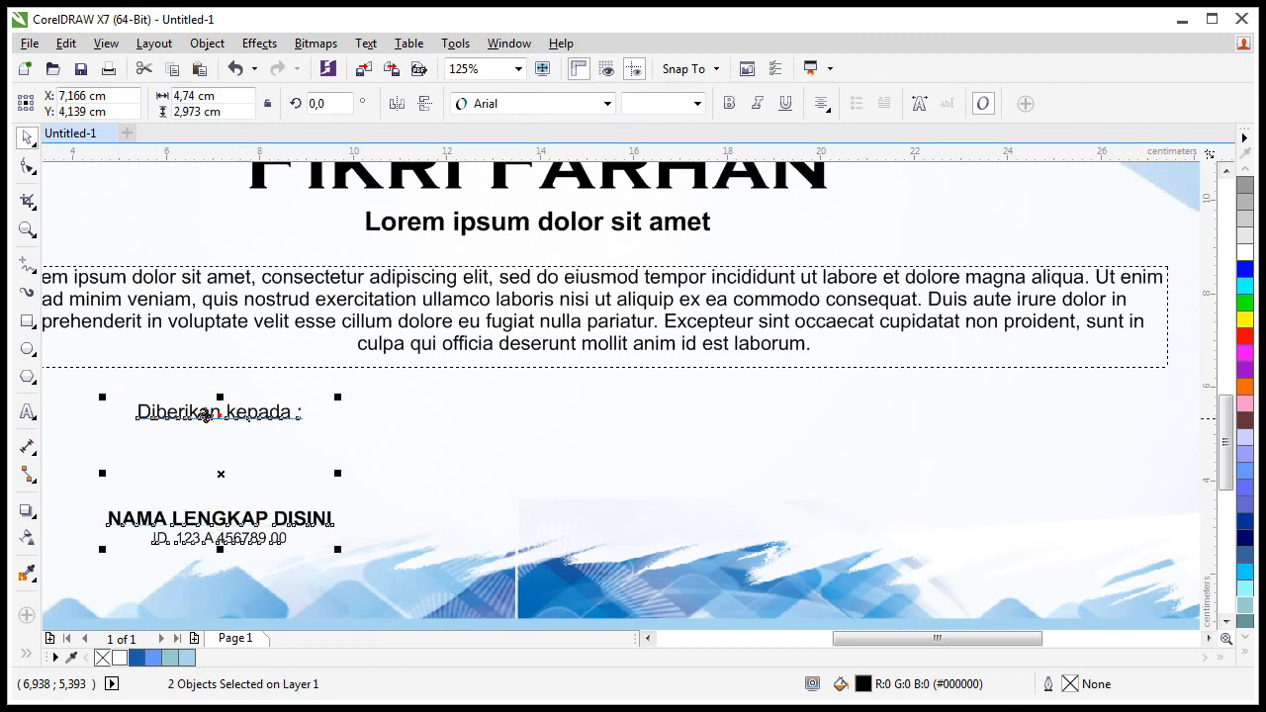
left_click(202, 416)
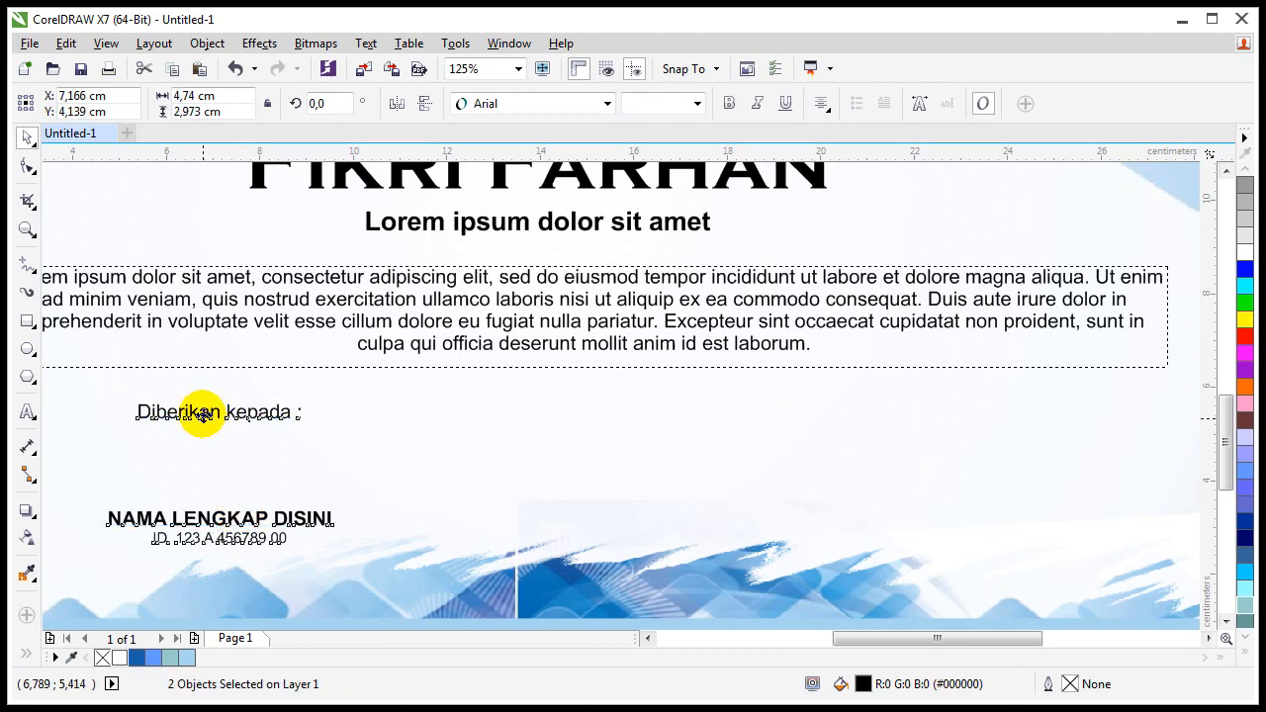
key("Escape")
double_click(203, 418)
key("ctrl+a")
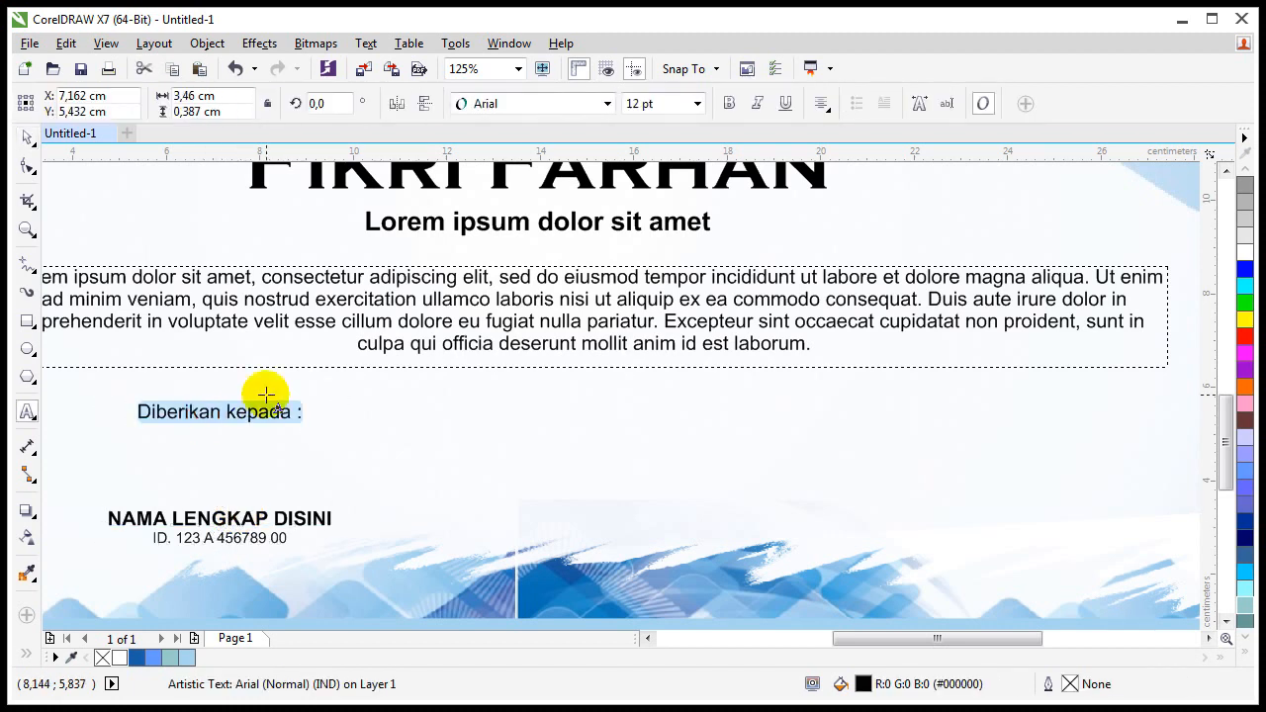
type("Panitia Nama,")
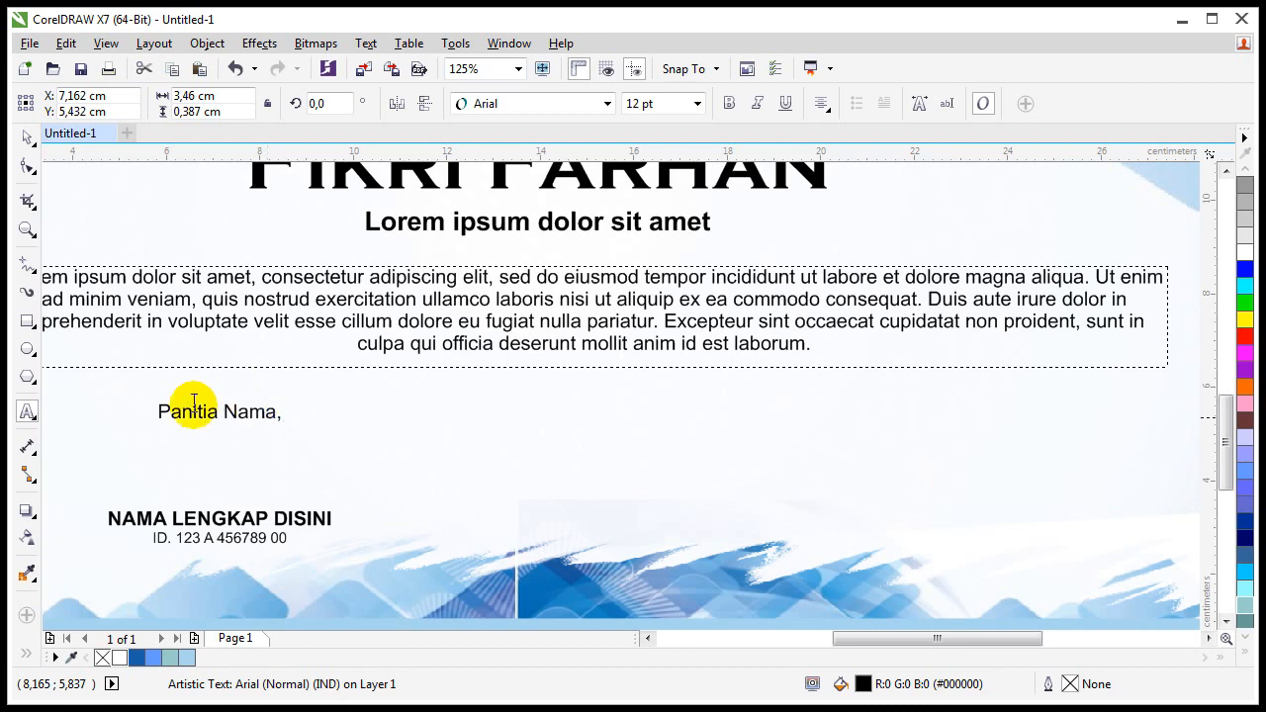
left_click(24, 129)
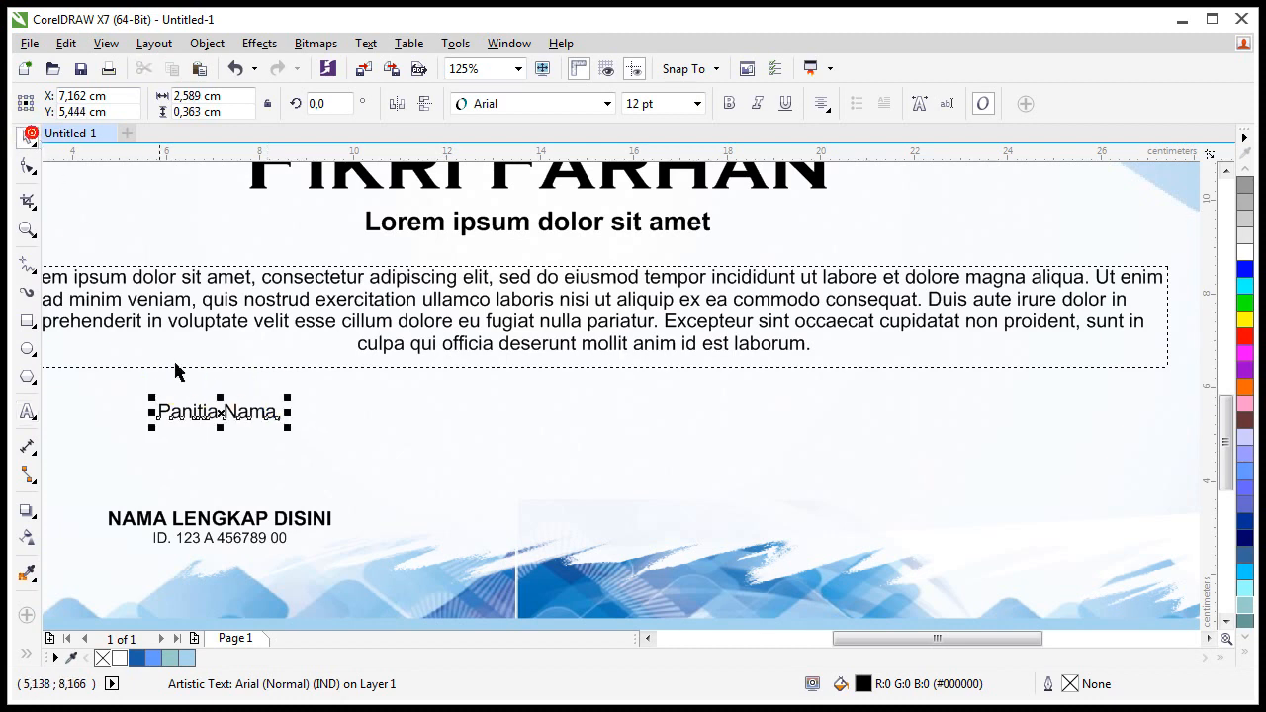
Step: Nudge the name lines down, duplicate the block to the right, and retitle it 'Penasihat Nama,'
left_click(200, 511, "shift")
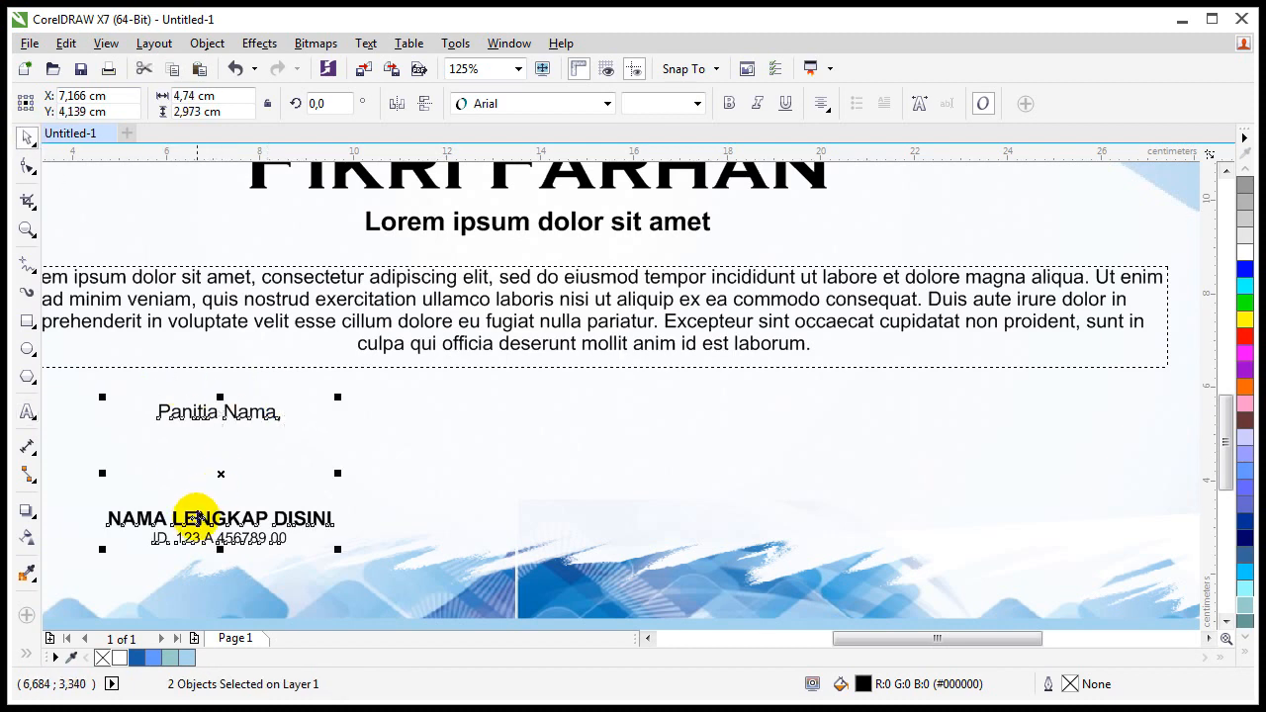
key("Escape")
left_click_drag(197, 517, 204, 532)
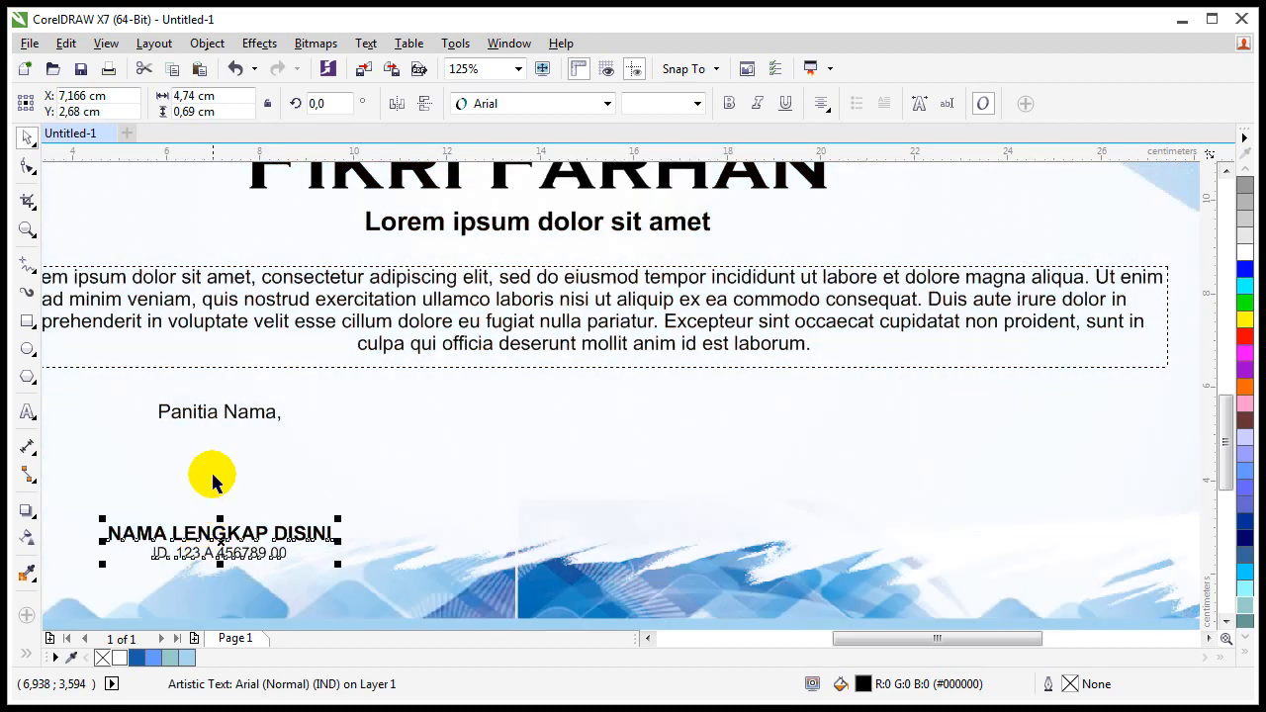
left_click(211, 414, "shift")
left_click_drag(212, 414, 868, 440)
key("Escape")
double_click(867, 413)
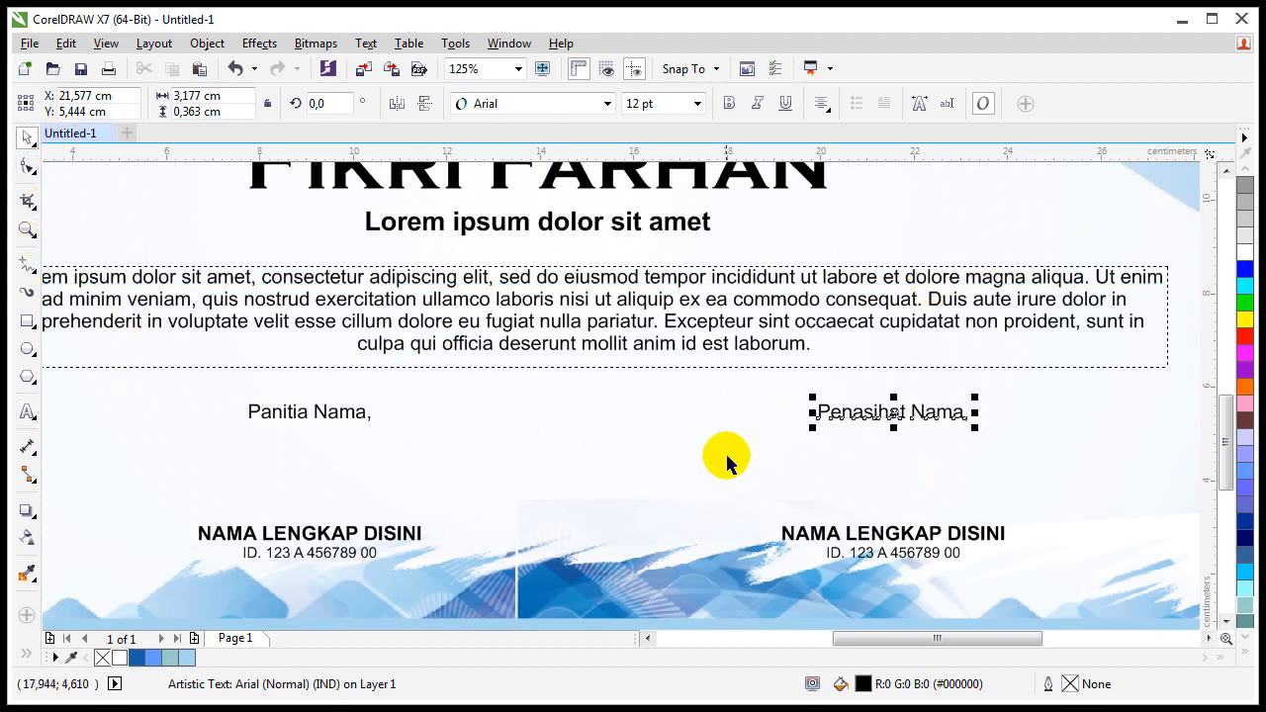
left_click(692, 445)
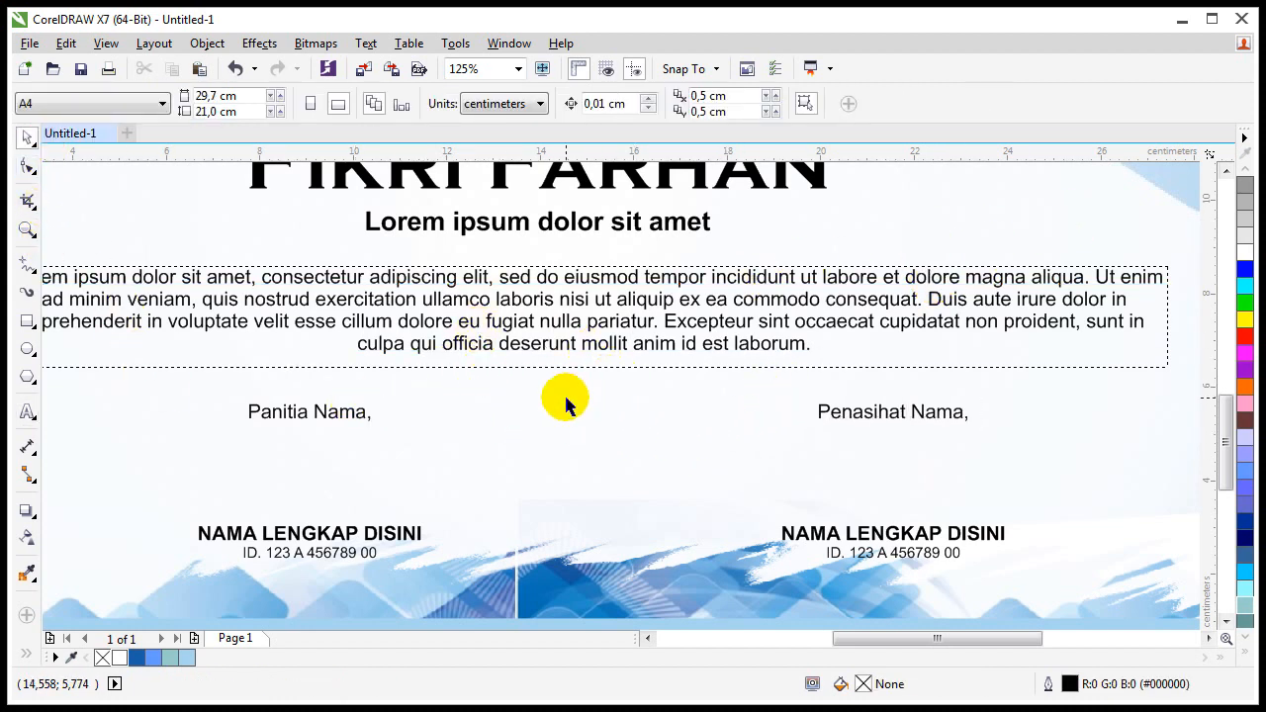
Step: Move all four signature texts slightly down together
left_click(328, 544)
left_click(324, 415, "shift")
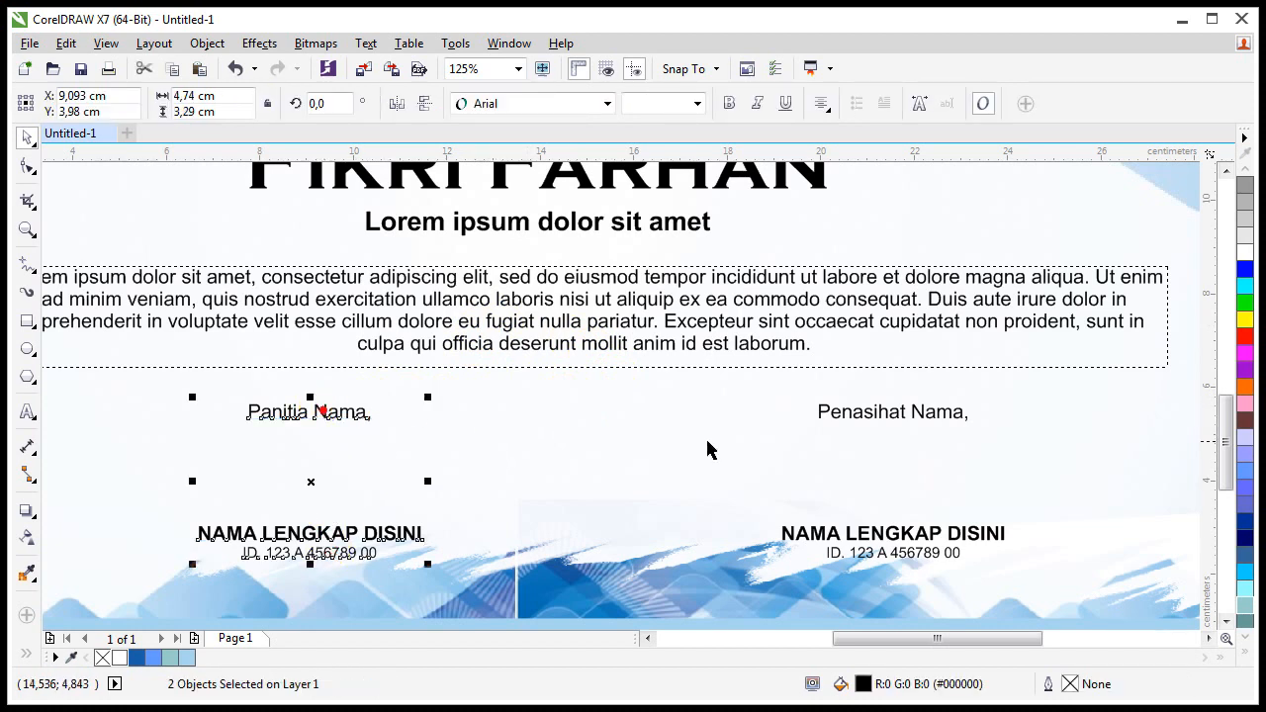
left_click(856, 418, "shift")
left_click(864, 545, "shift")
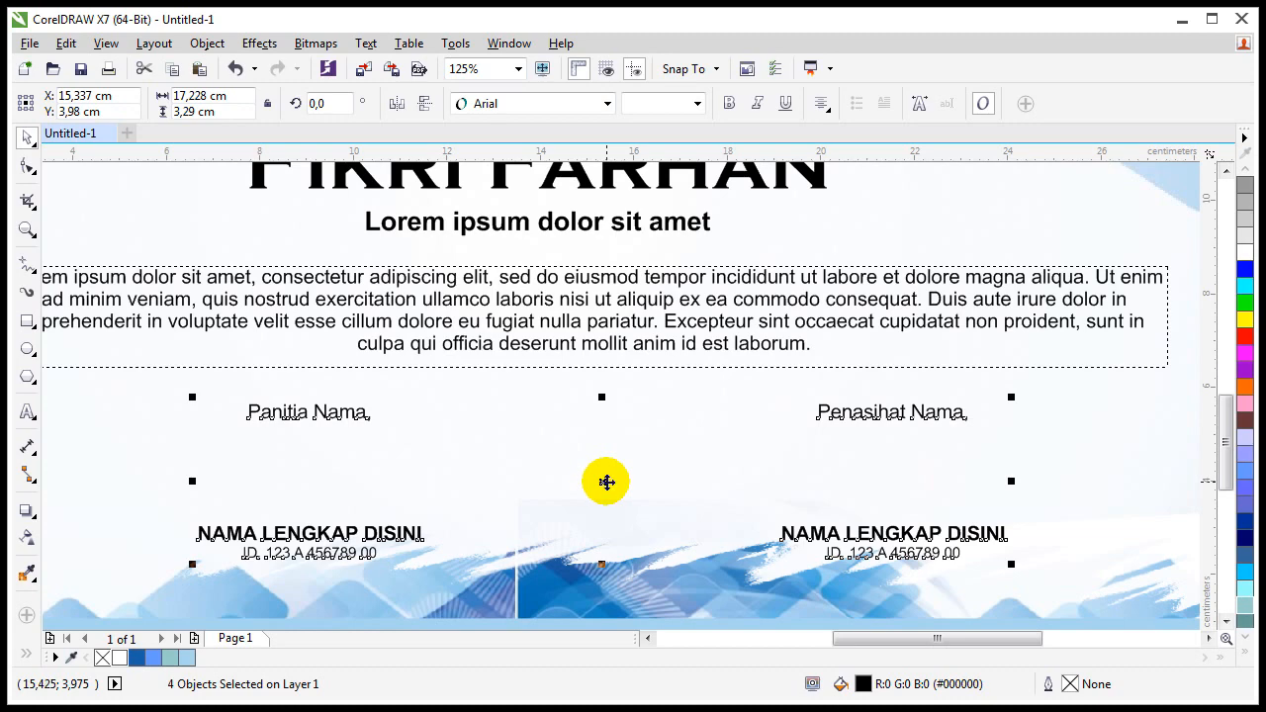
left_click_drag(606, 481, 602, 503)
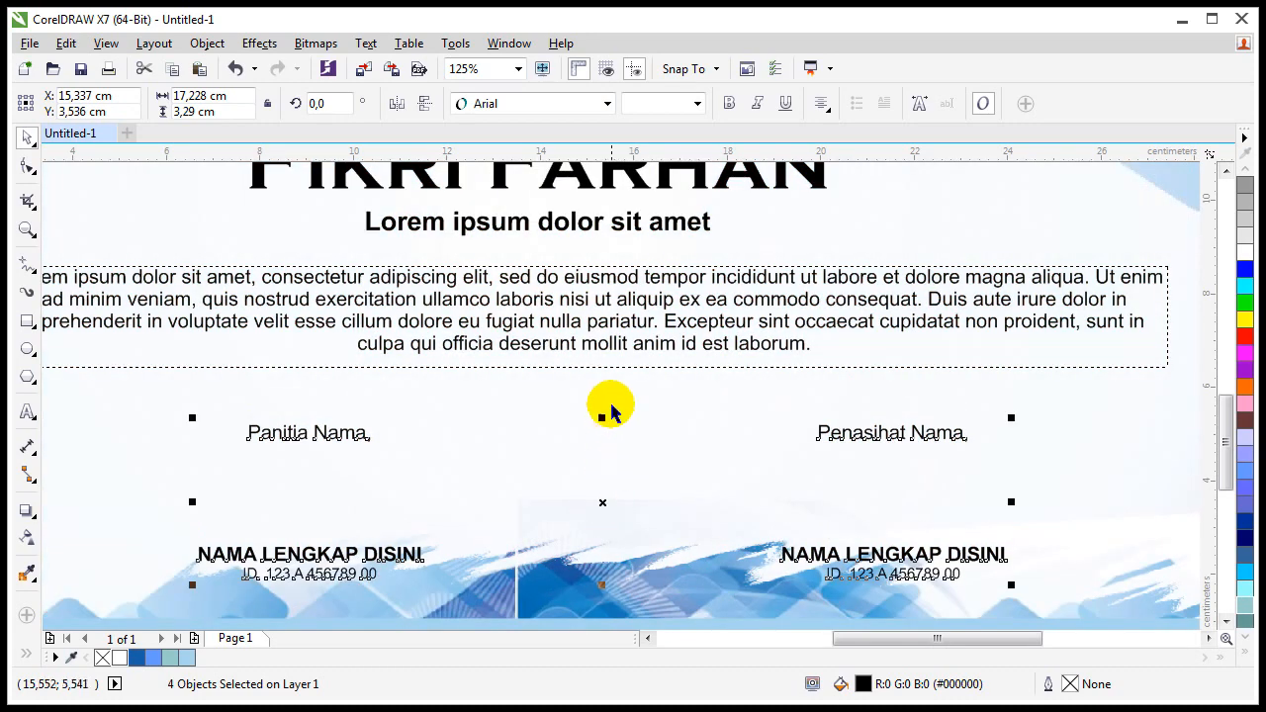
left_click(859, 421)
Step: Copy 'Penasihat Nama,' to the centre and rewrite it as 'City your, 12 Januari 2050'
left_click_drag(857, 442, 550, 395)
double_click(550, 395)
key("ctrl+a")
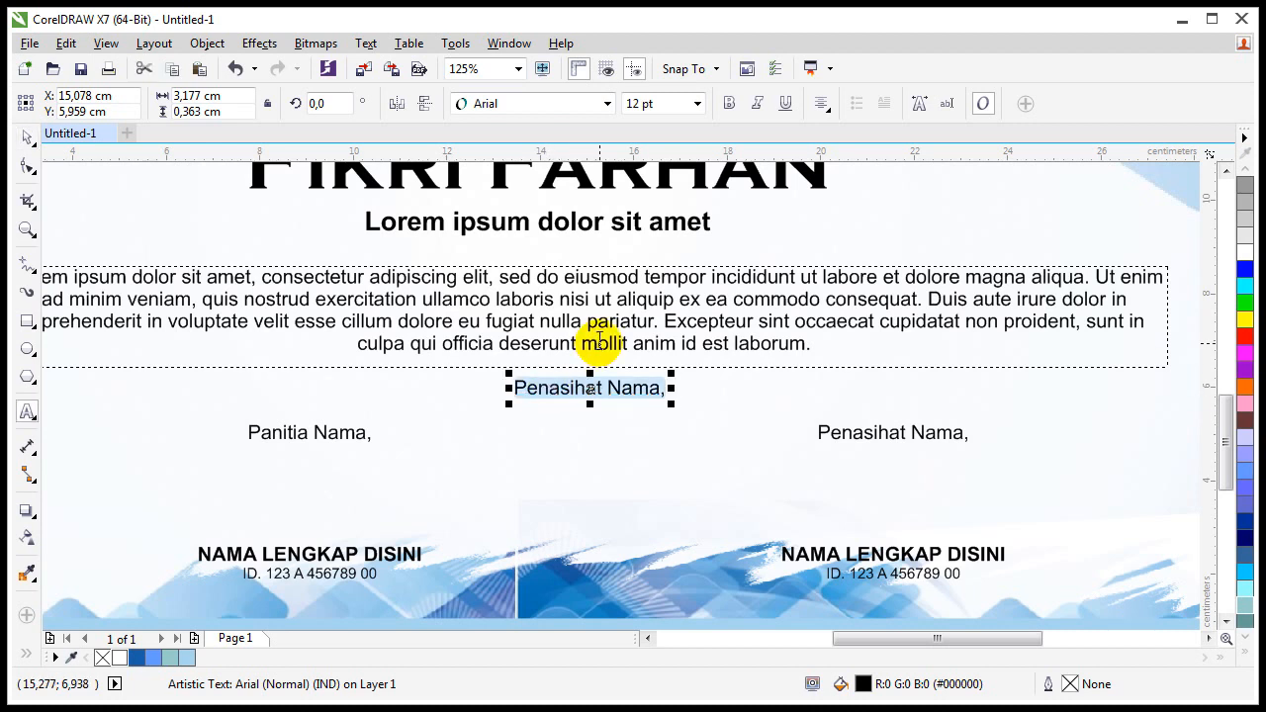
key("Delete")
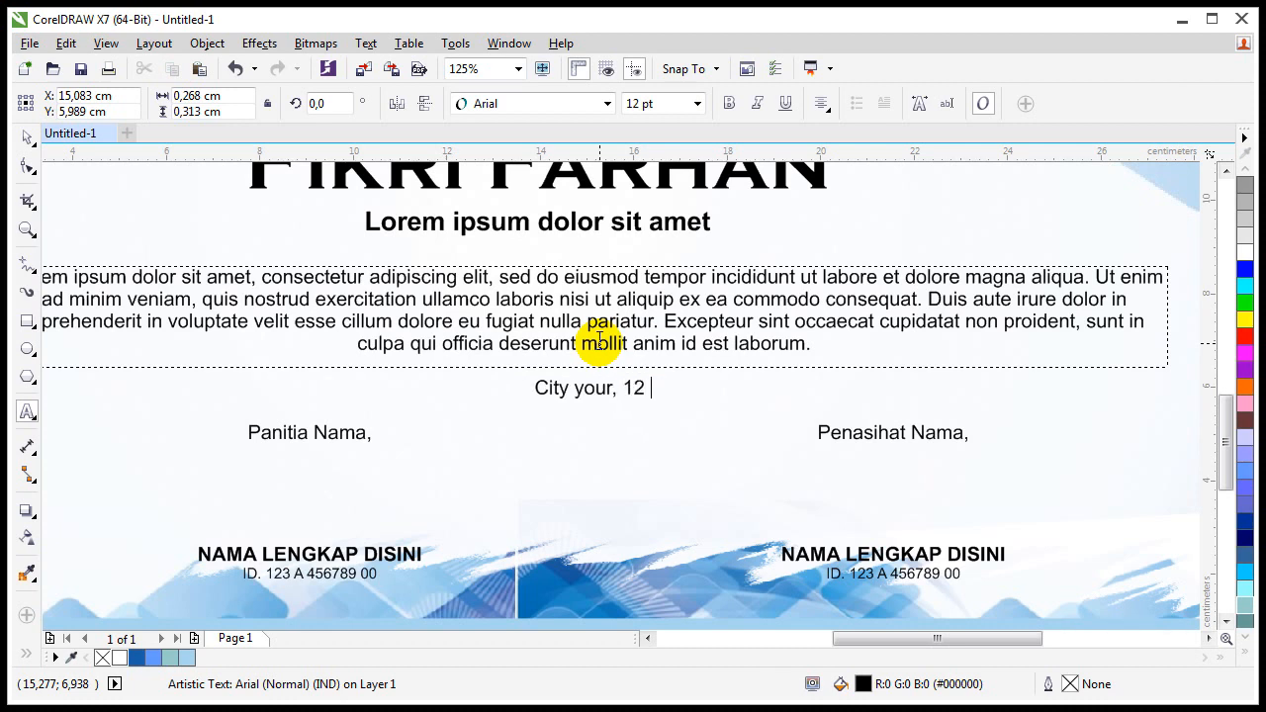
type("Desember")
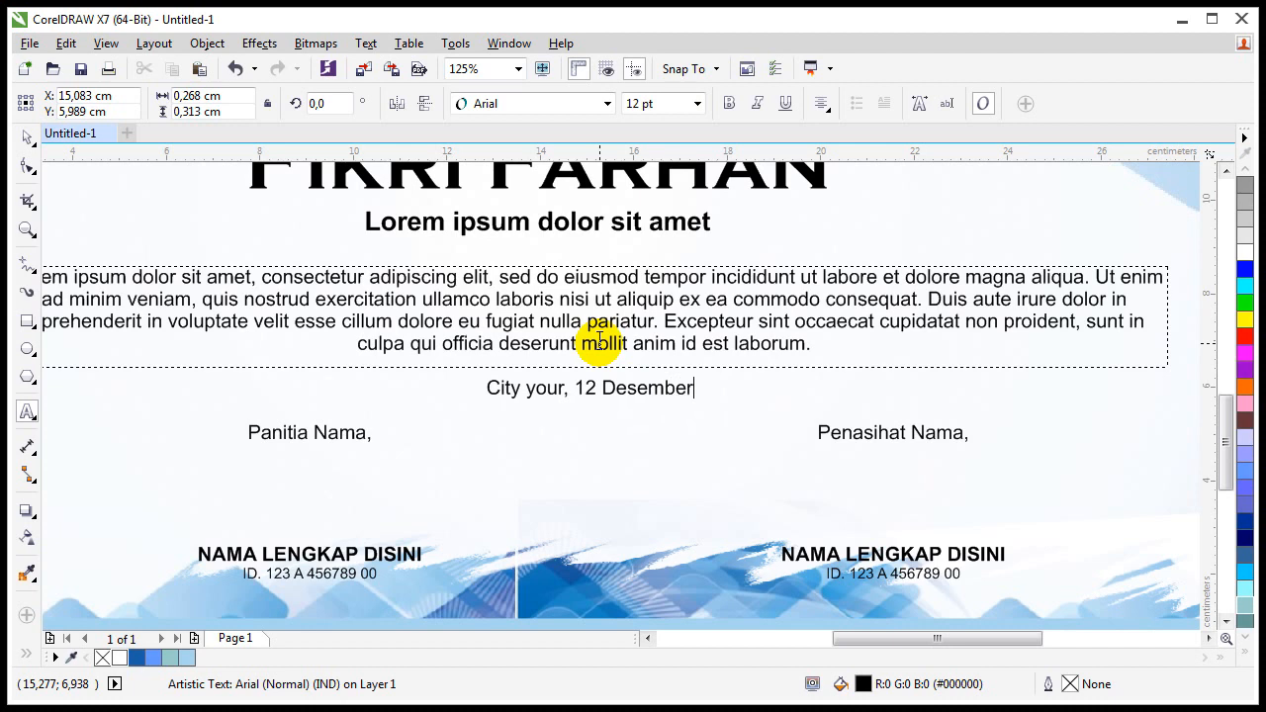
key("ctrl+shift+Left")
type("Janua")
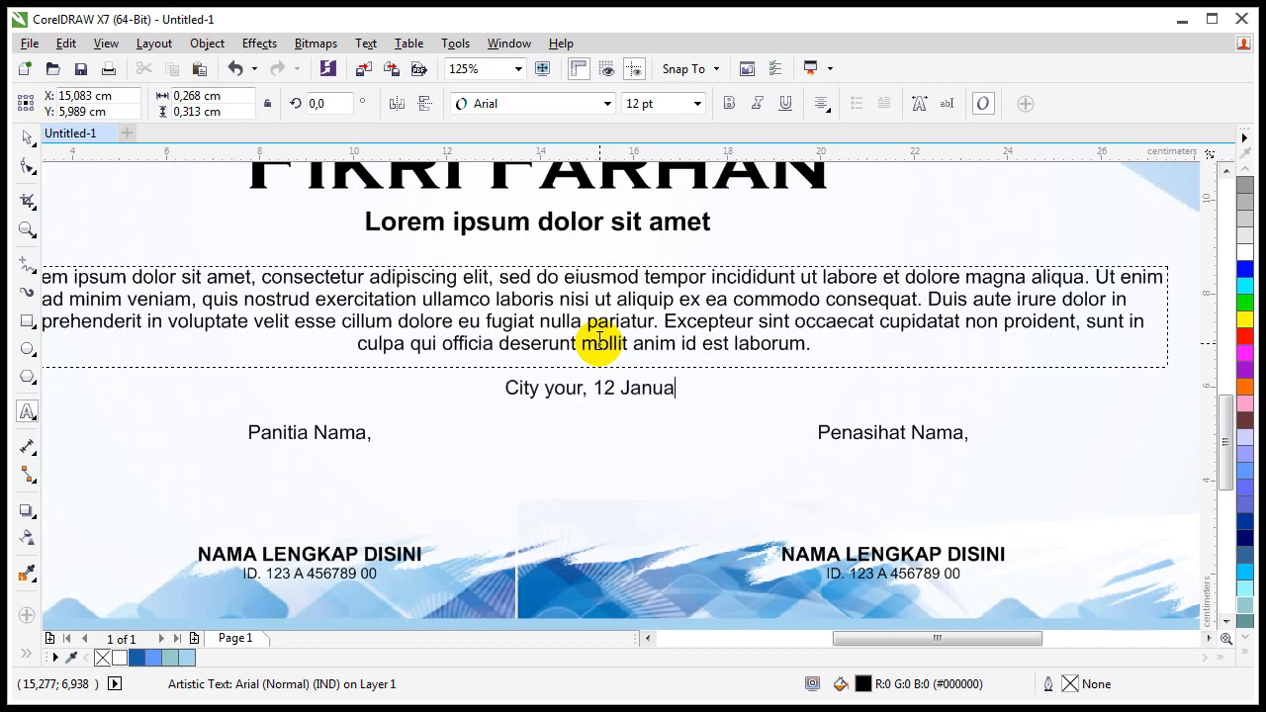
type("ri 20")
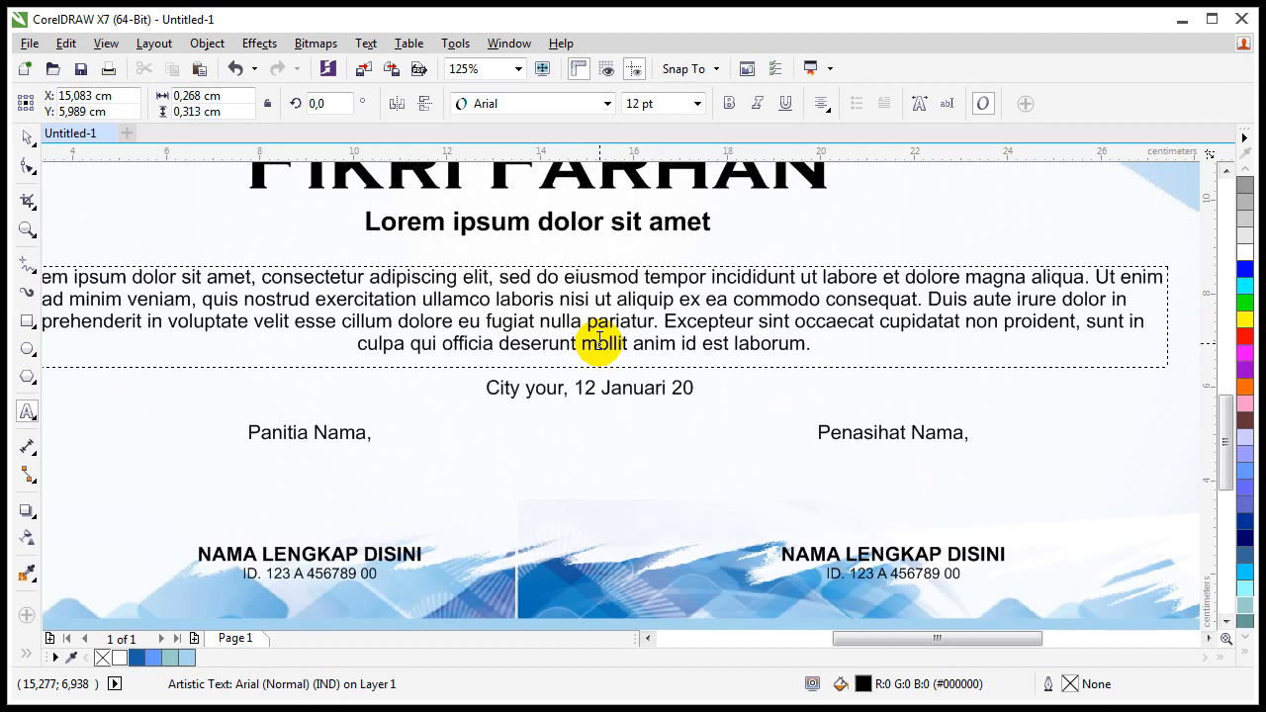
type("50")
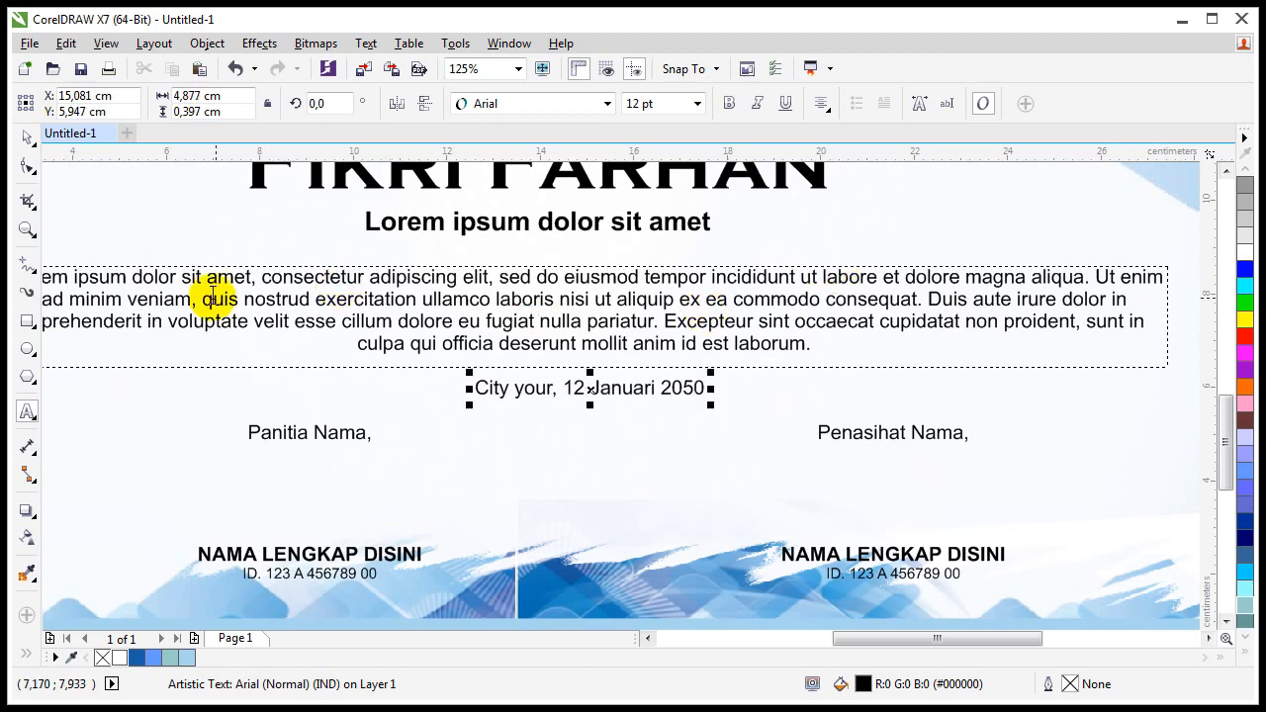
left_click(27, 136)
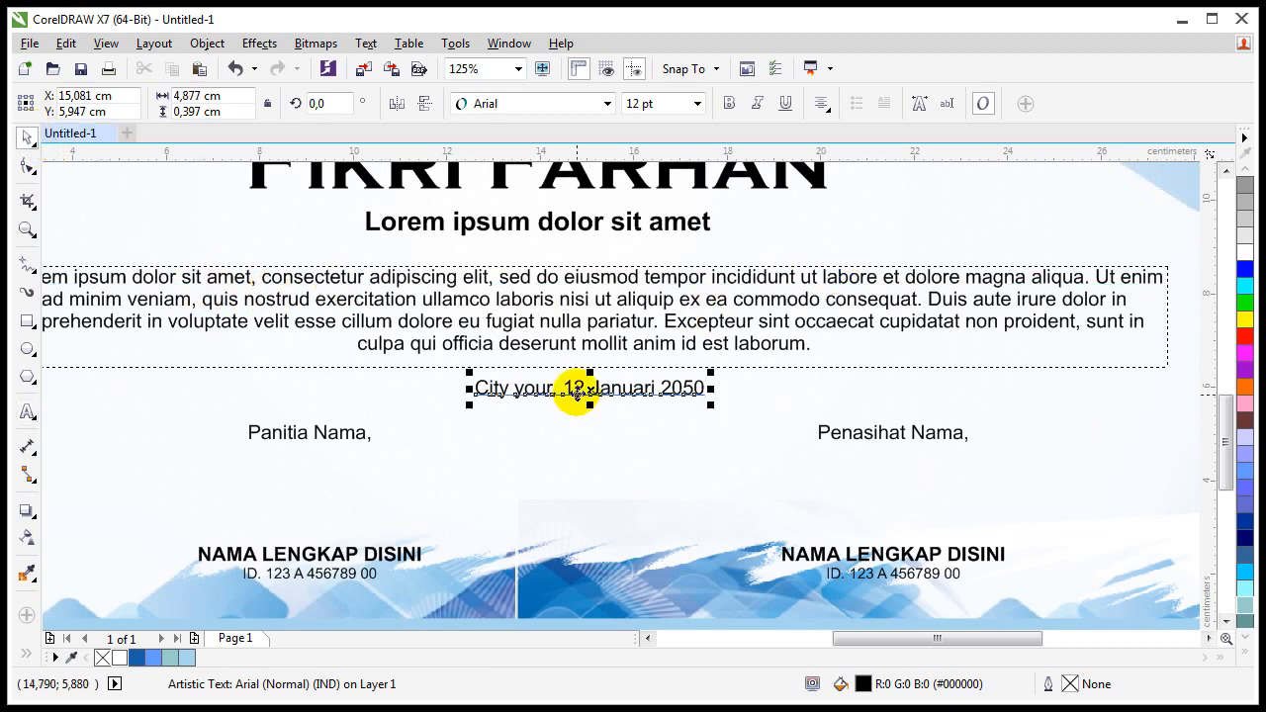
mouse_move(576, 393)
left_mouse_down()
mouse_move(591, 382)
mouse_move(585, 402)
left_mouse_up()
Step: Save the certificate as a CDR file named 'sertifikat'
left_click(362, 485)
key("shift+F4")
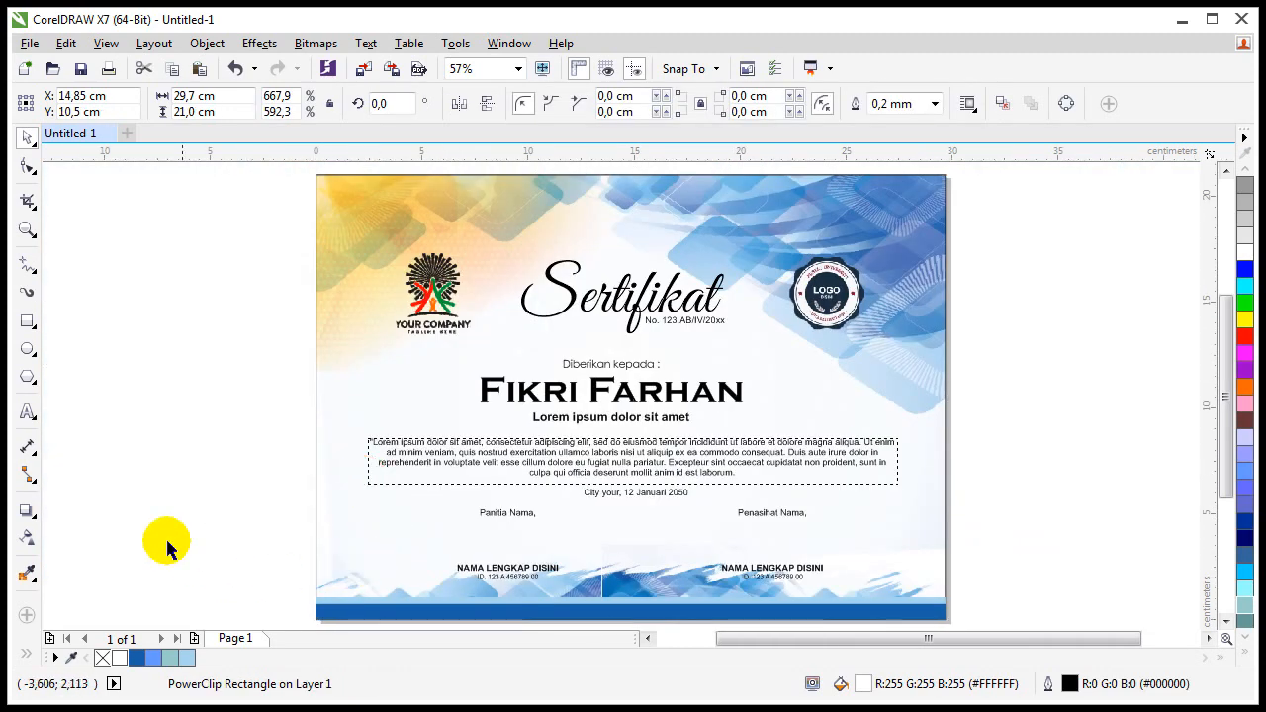
left_click(166, 547)
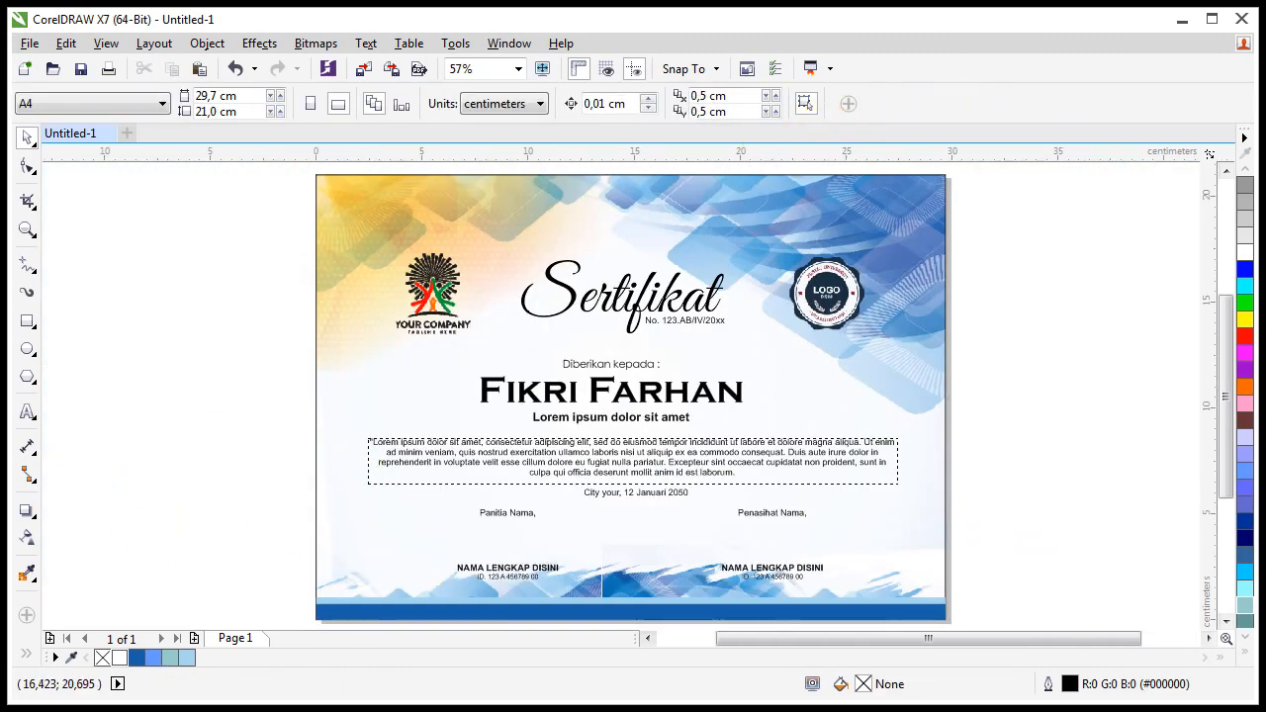
left_click(30, 43)
left_click(61, 209)
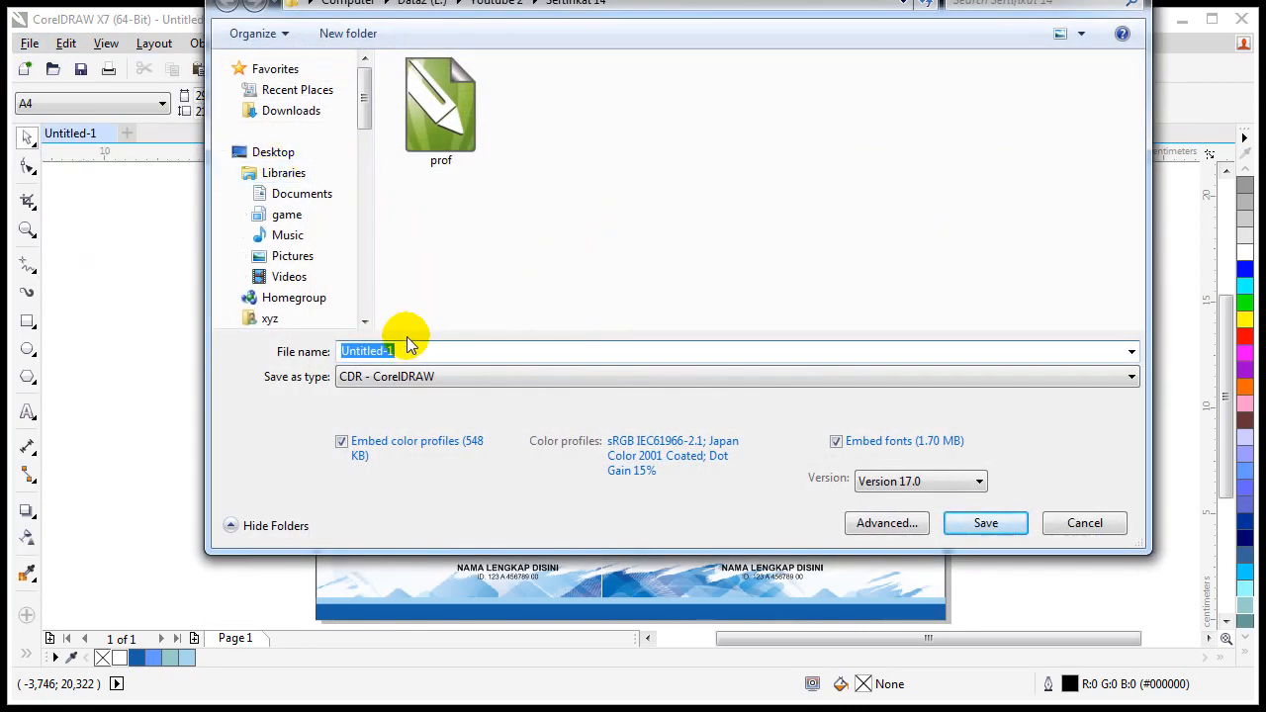
type("sertifikat")
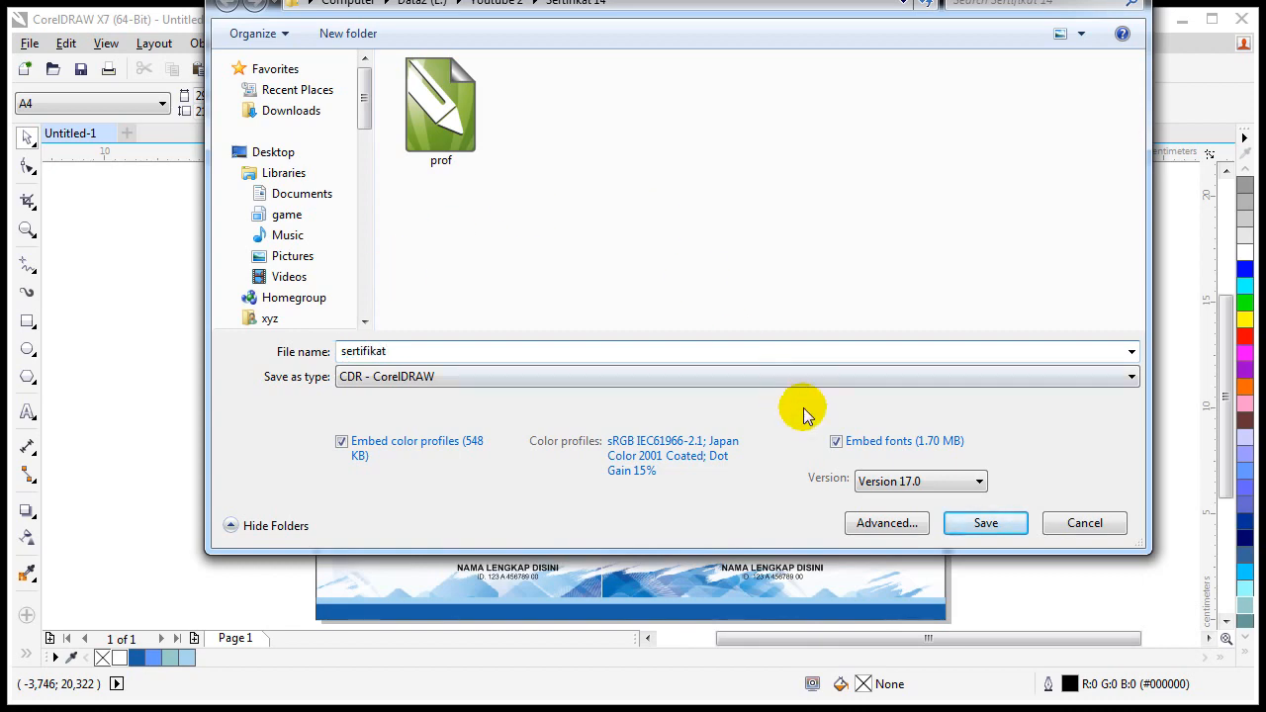
left_click(987, 523)
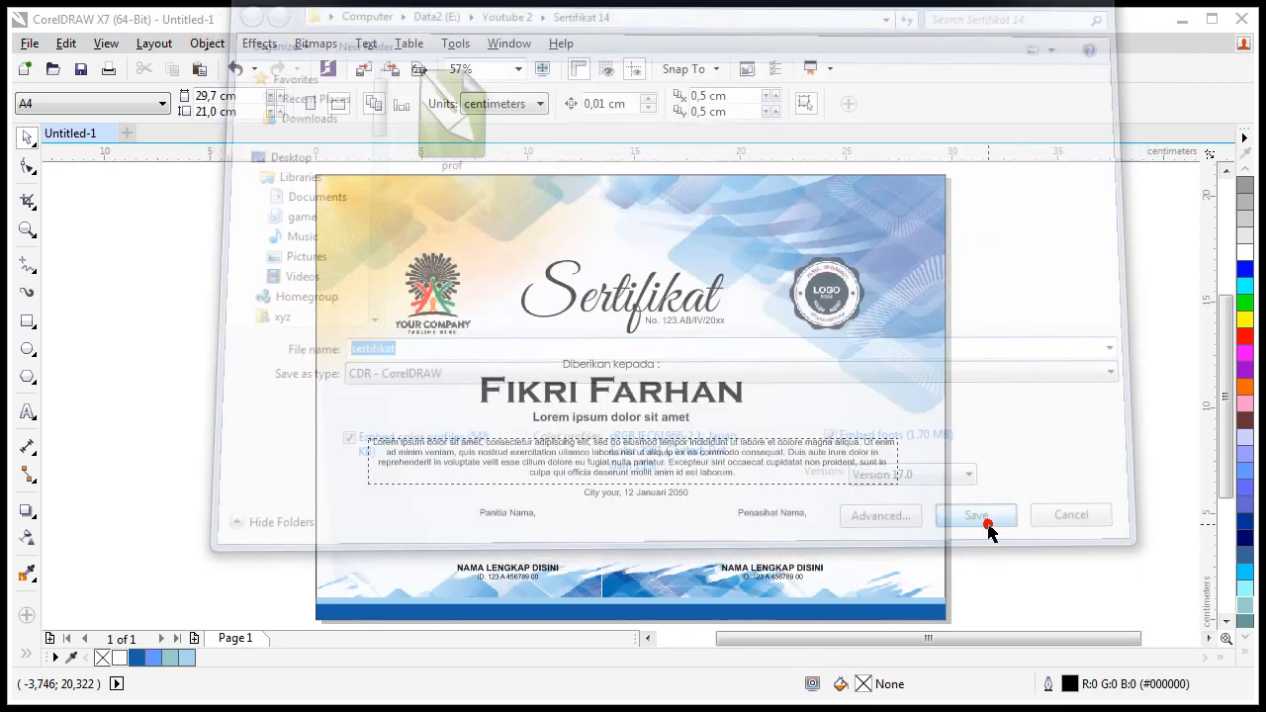